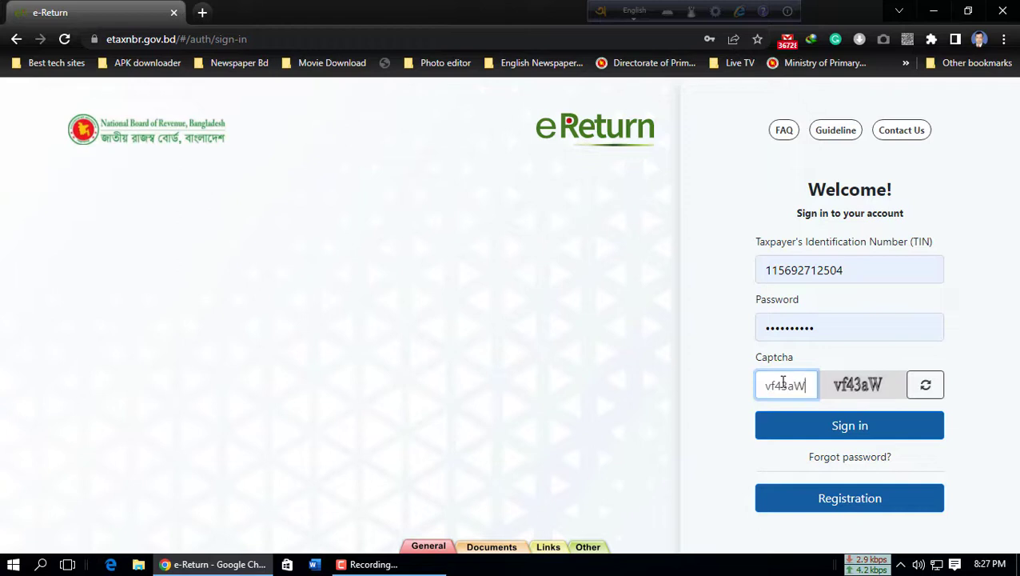
- Sign in to the taxpayer account and open the Return Submission assessment form
click(850, 431)
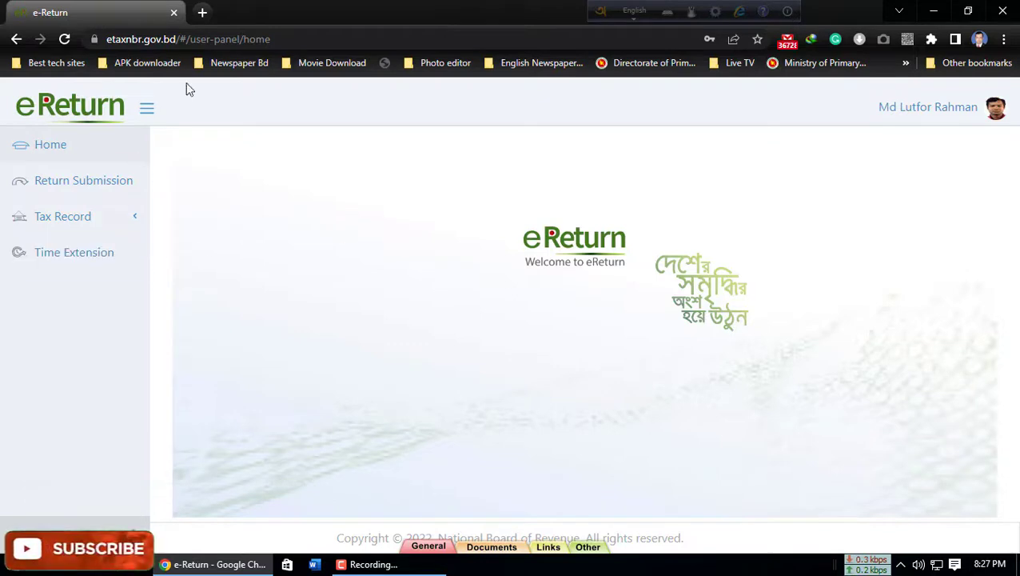
click(88, 153)
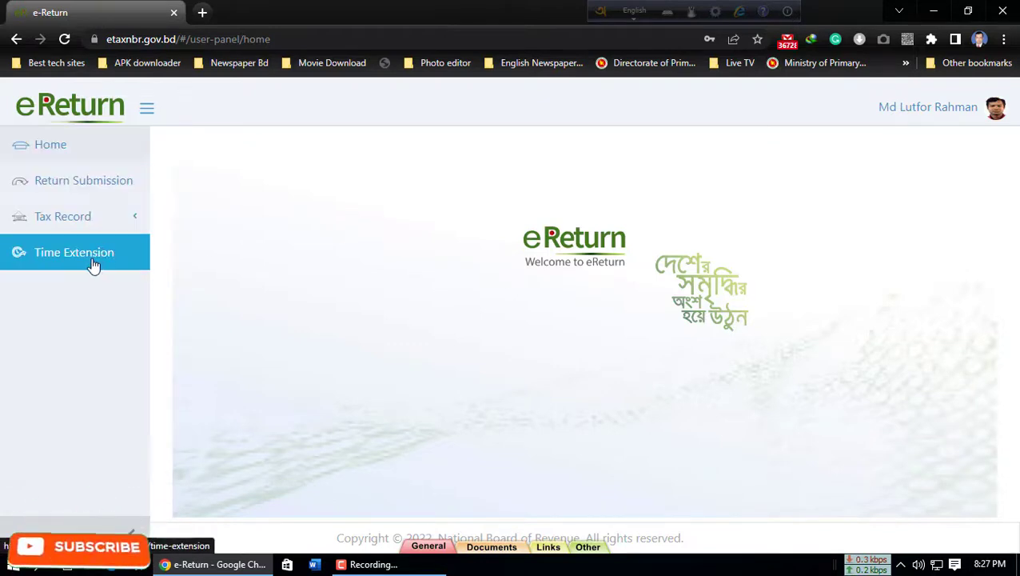
click(66, 184)
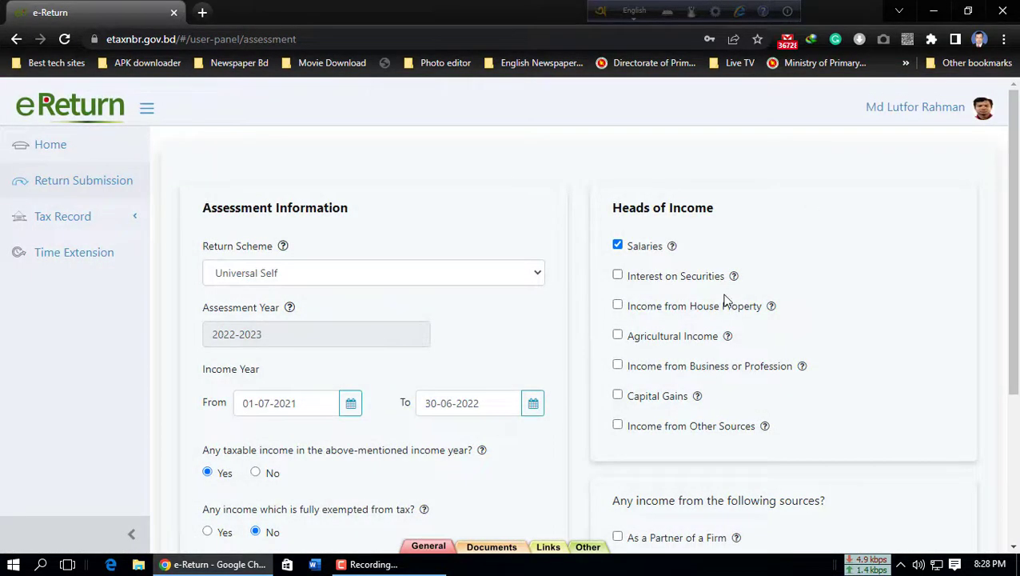
- Review the assessment information section, including return scheme, assessment year, income year, taxable and exempted income answers, and resident status
scroll(727, 301, down, 3)
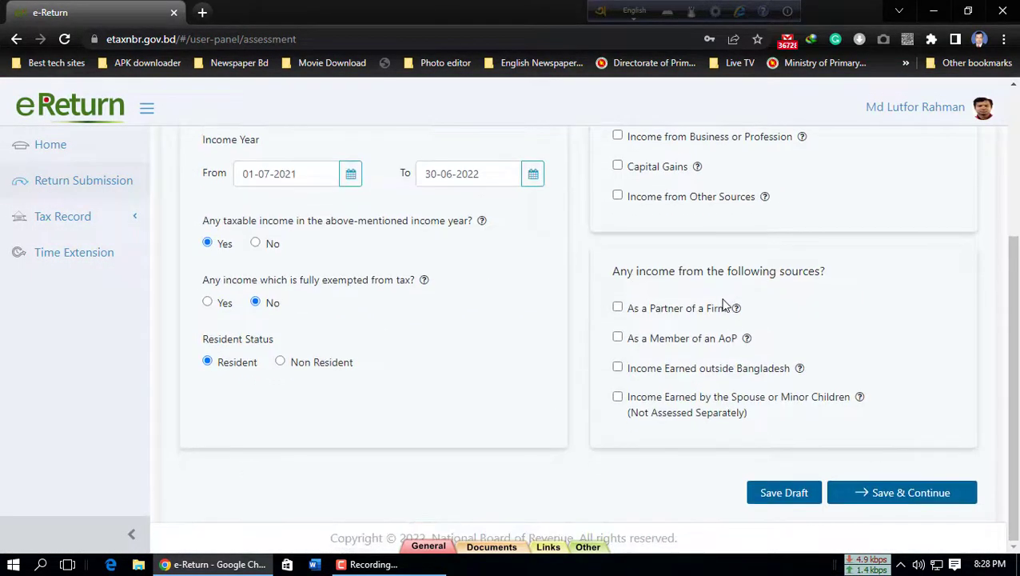
scroll(725, 304, up, 3)
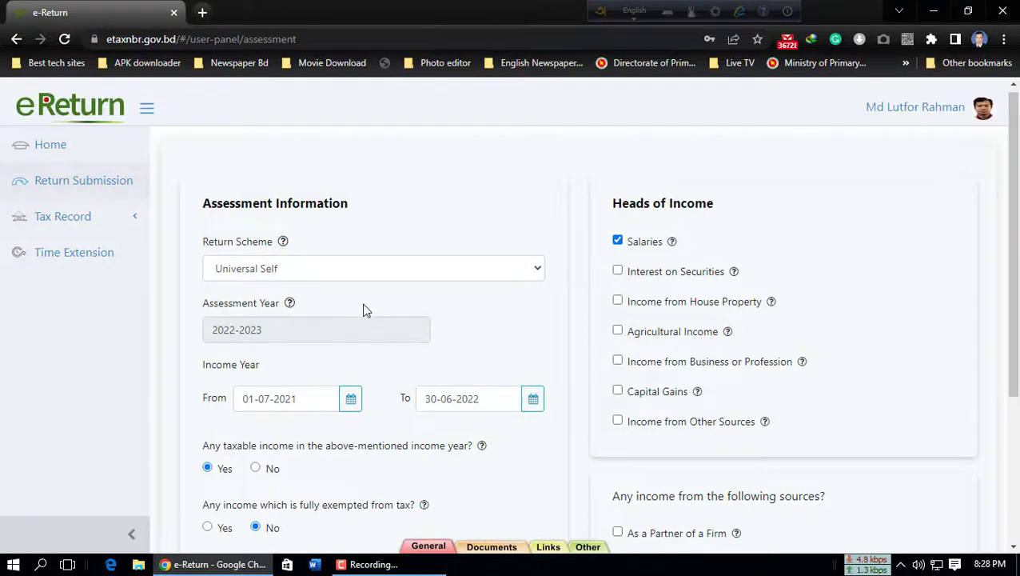
scroll(355, 304, down, 2)
scroll(387, 359, up, 2)
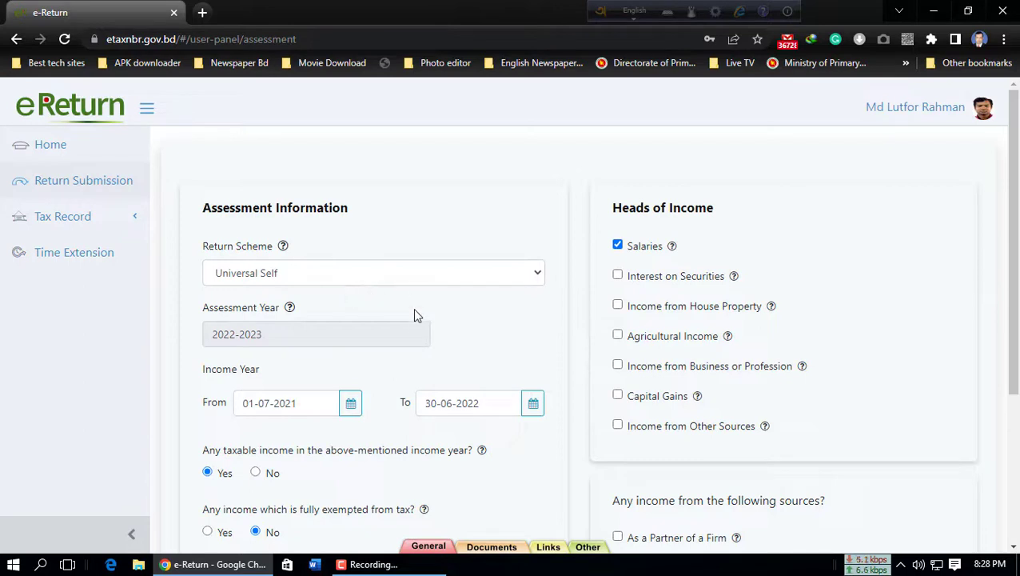
scroll(413, 329, down, 1)
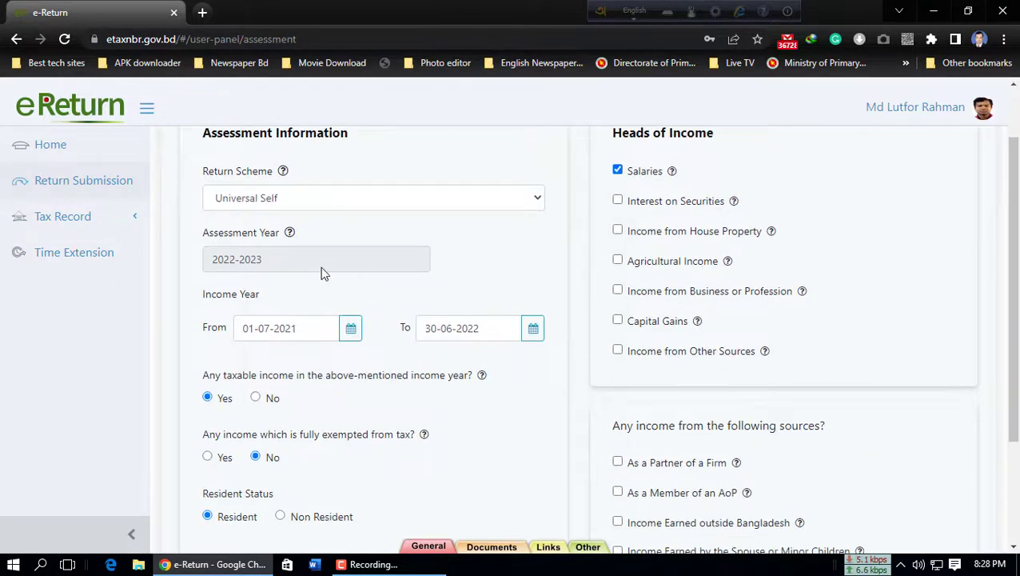
scroll(324, 272, down, 1)
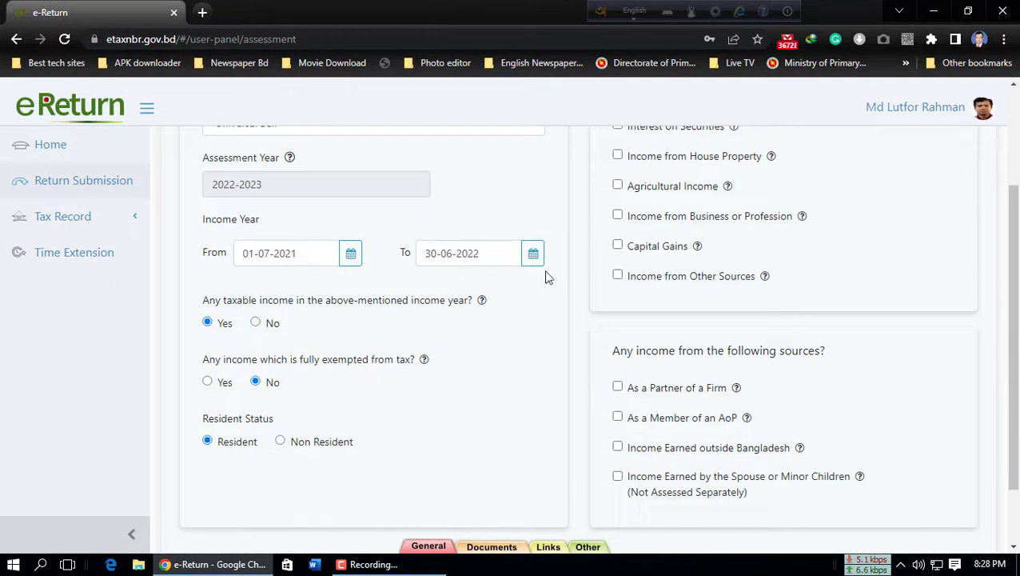
scroll(341, 252, down, 1)
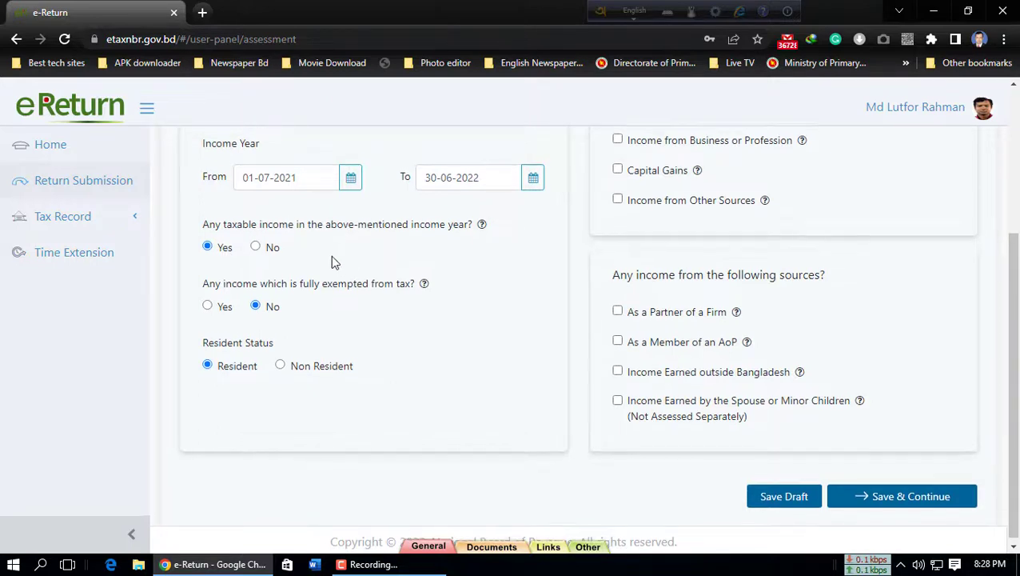
scroll(331, 255, down, 1)
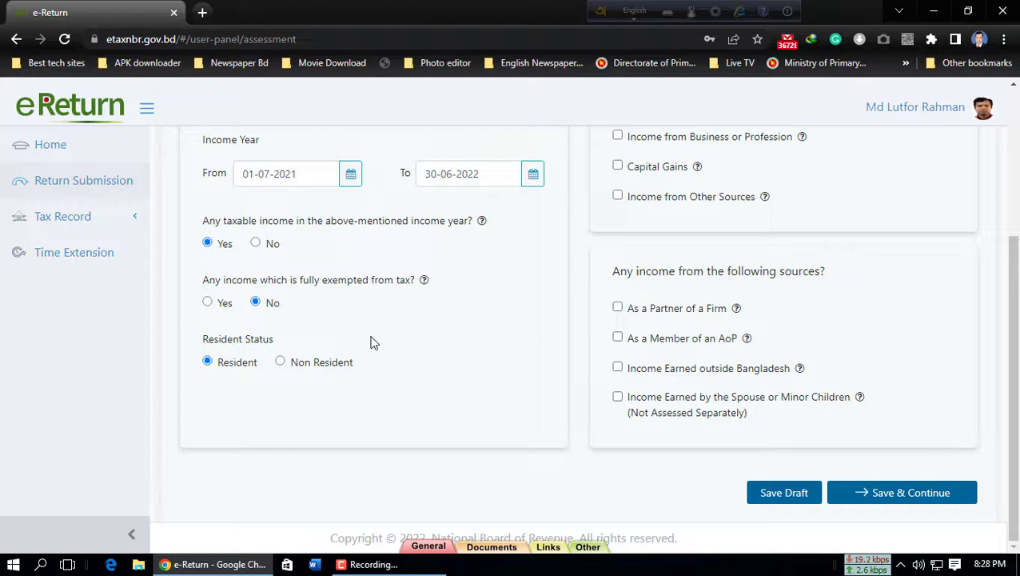
scroll(370, 342, up, 1)
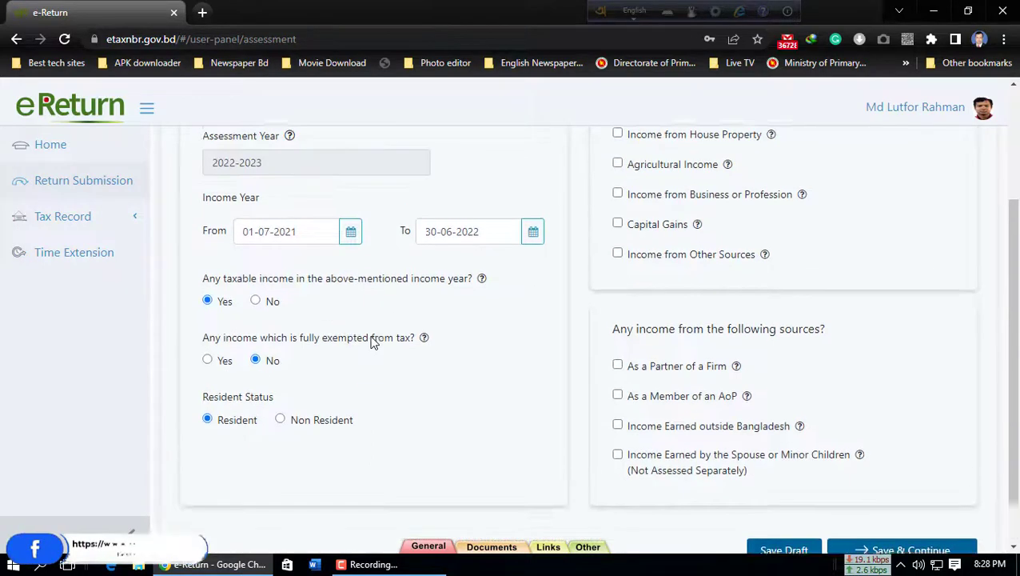
scroll(370, 342, down, 1)
scroll(371, 342, up, 3)
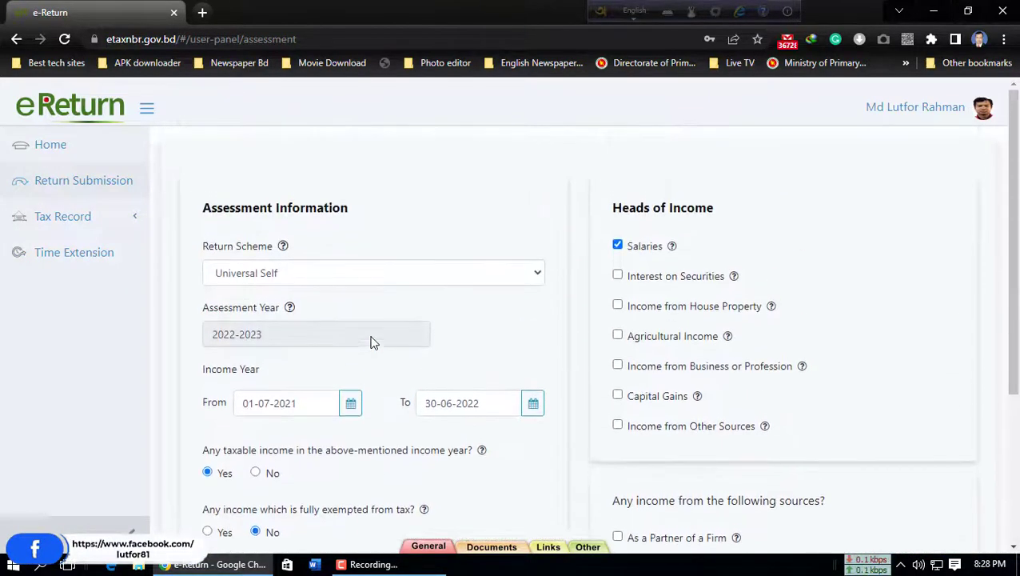
scroll(371, 342, down, 4)
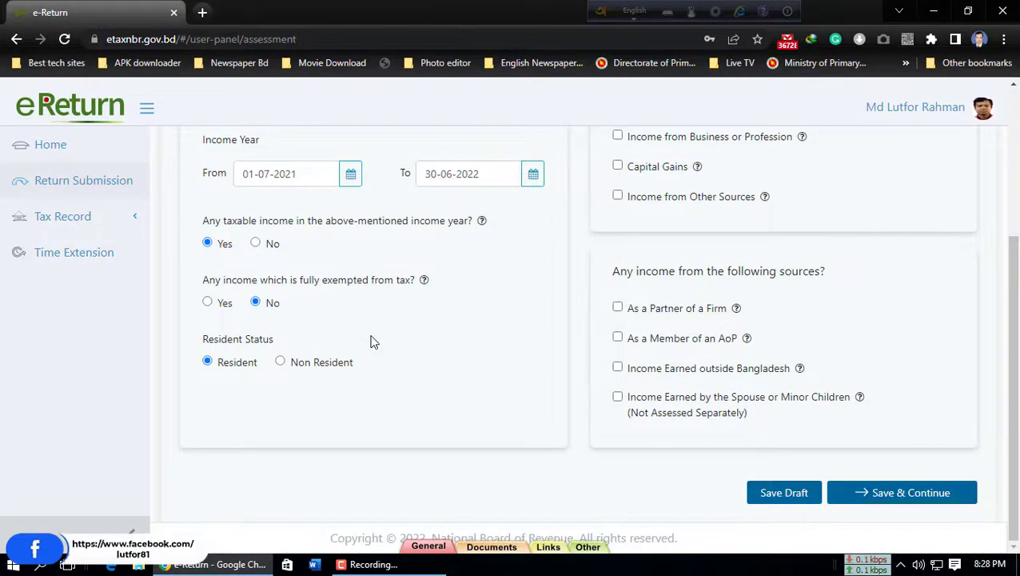
scroll(371, 343, up, 4)
scroll(370, 343, down, 4)
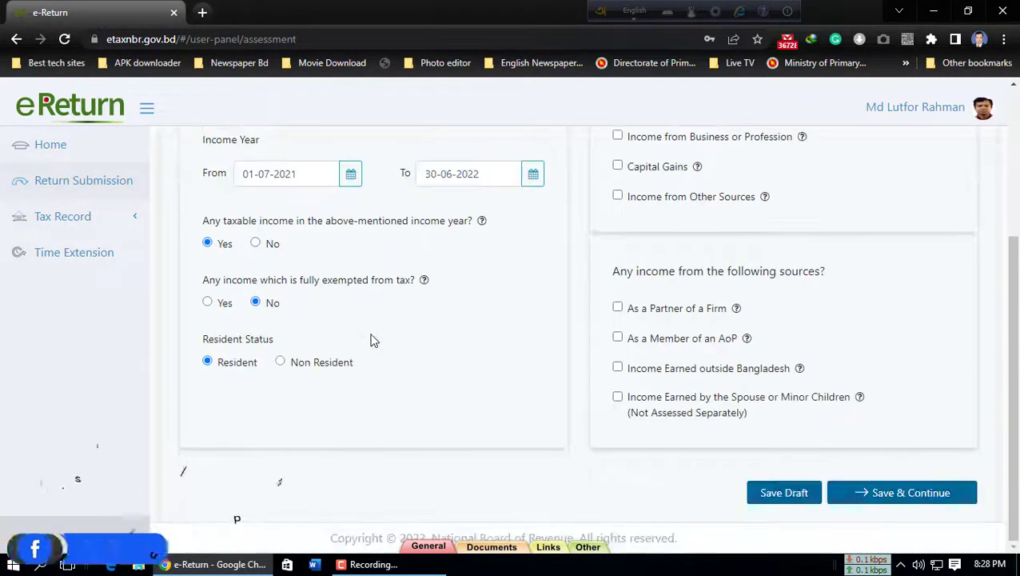
scroll(370, 342, up, 4)
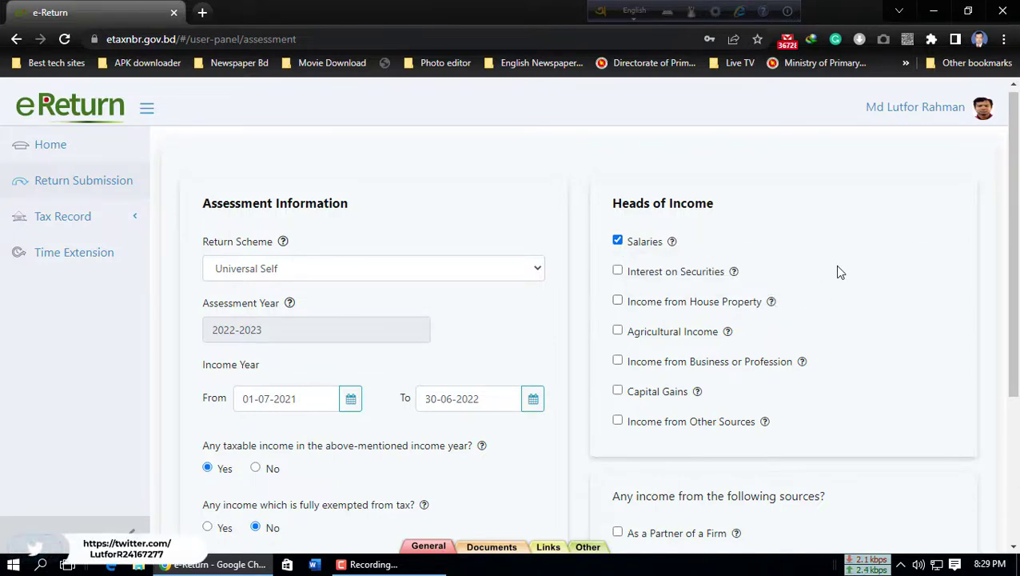
- Examine the Heads of Income options, from salaries and interest on securities through capital gains and other sources
scroll(832, 277, down, 2)
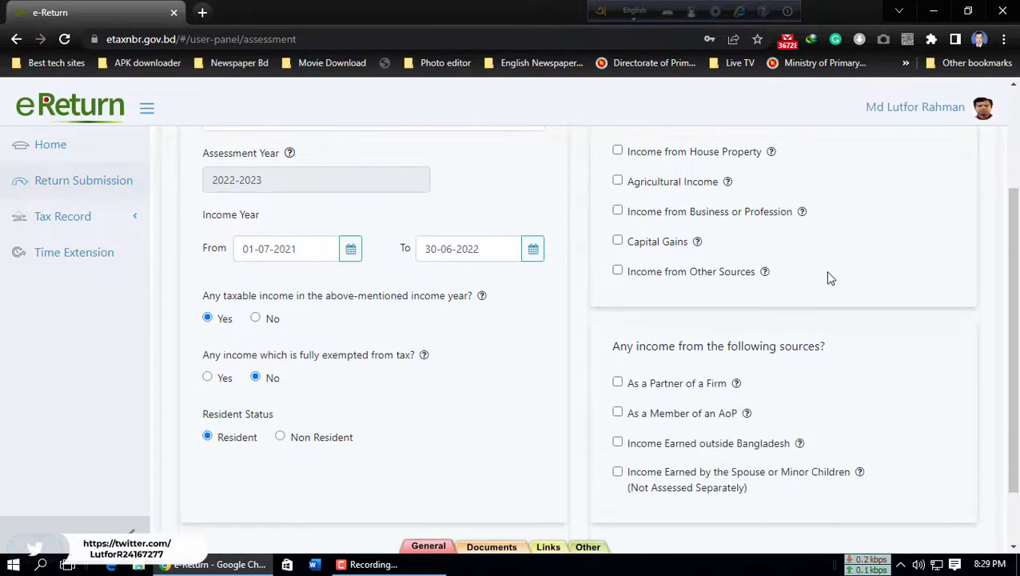
scroll(829, 278, up, 1)
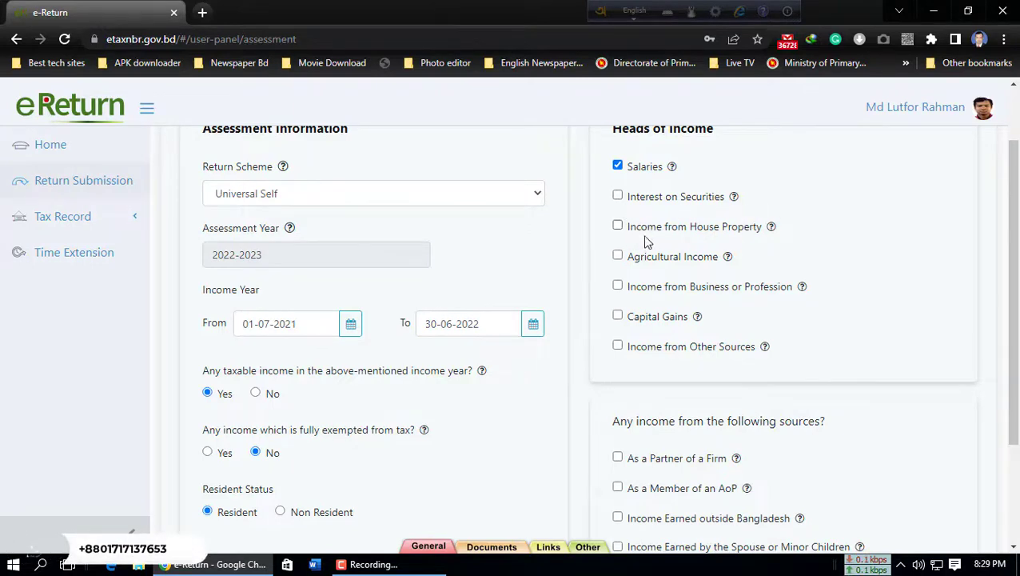
scroll(648, 242, up, 1)
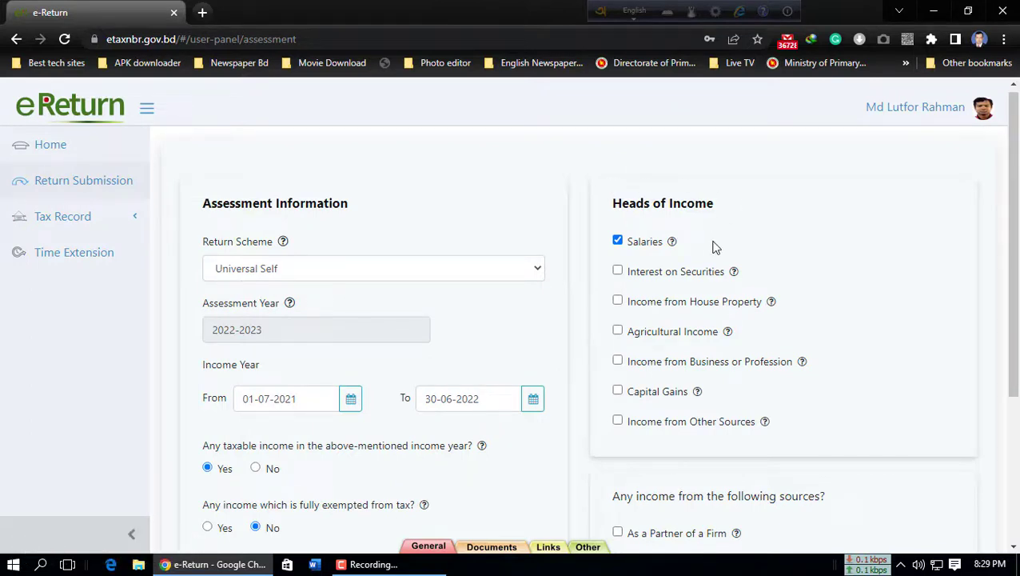
scroll(715, 240, down, 1)
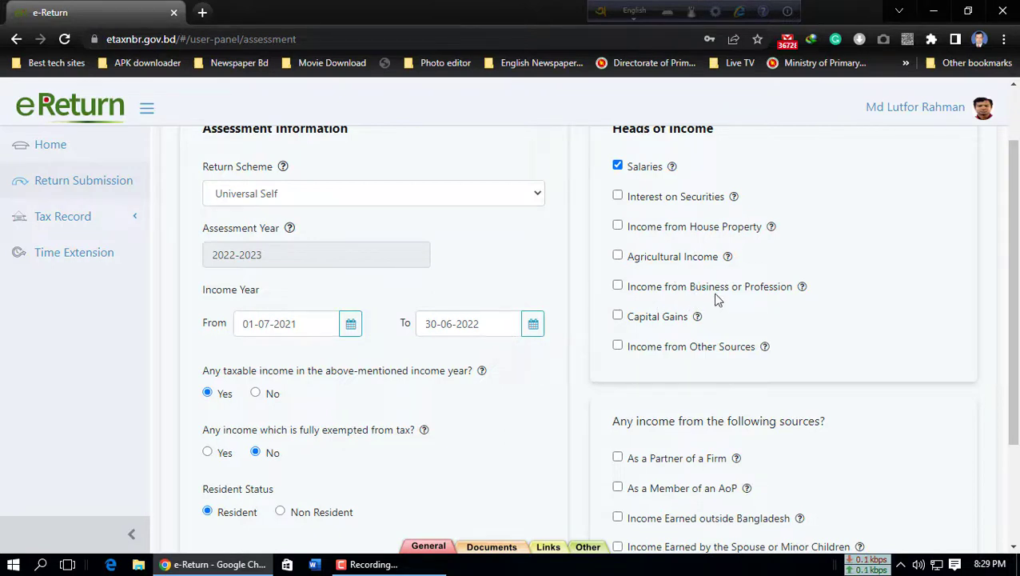
scroll(768, 297, down, 1)
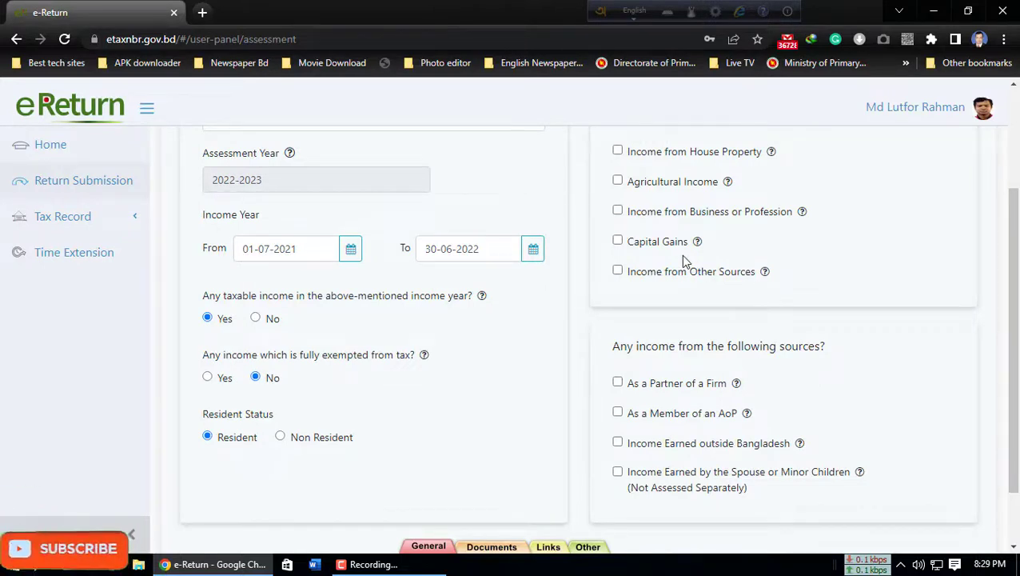
scroll(681, 254, down, 1)
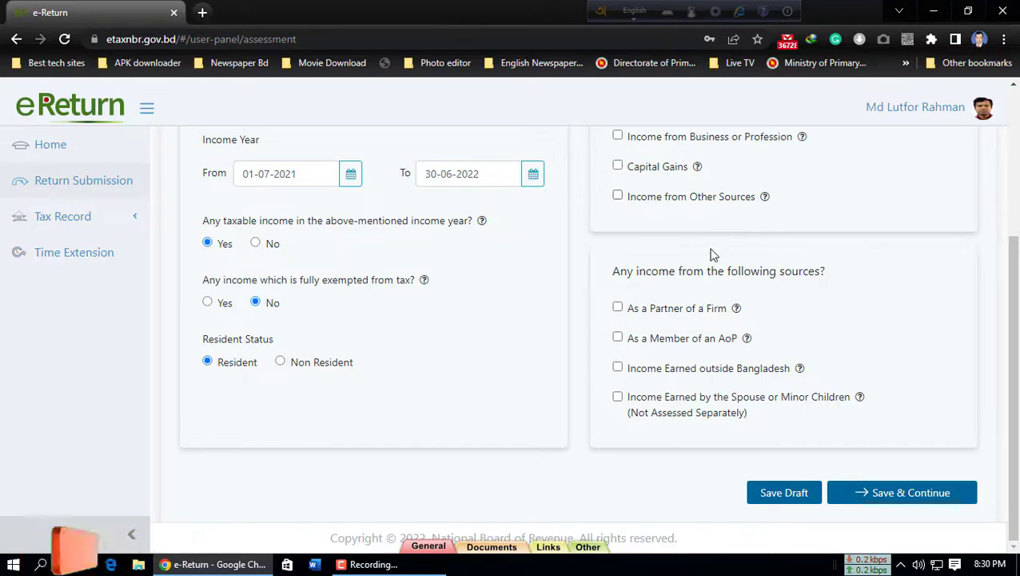
scroll(711, 253, up, 1)
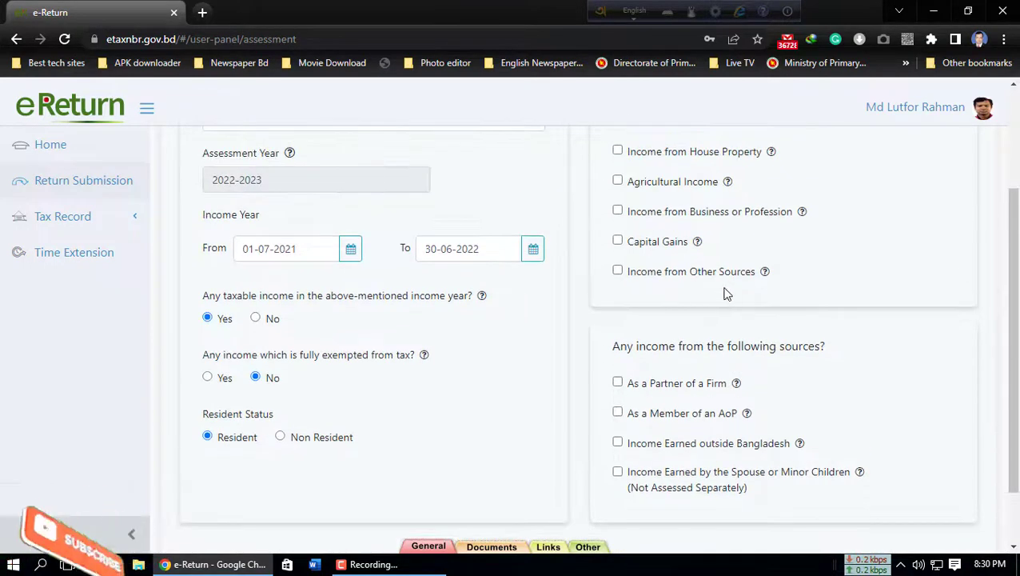
scroll(727, 288, down, 1)
scroll(644, 274, up, 3)
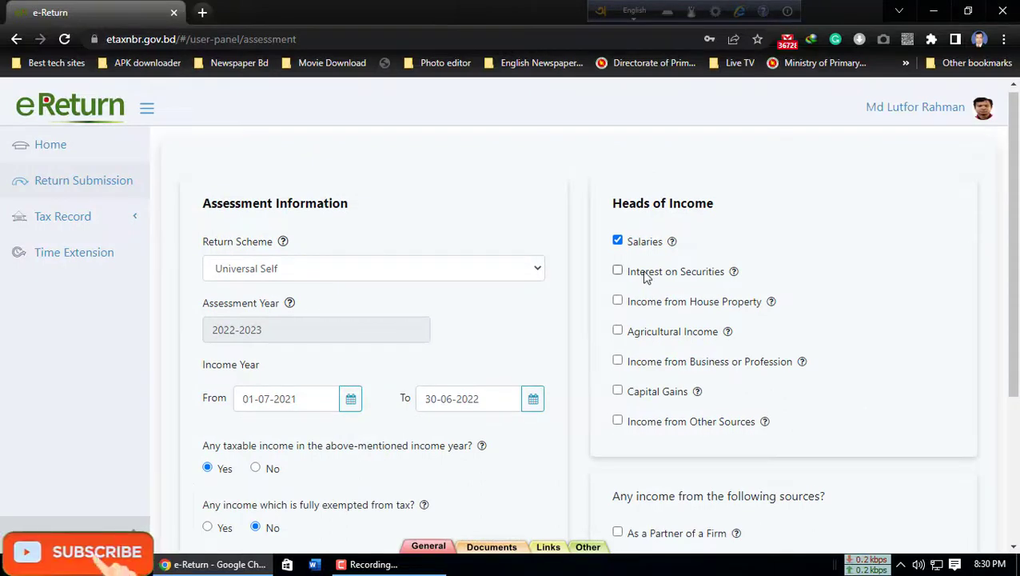
scroll(647, 280, down, 2)
scroll(649, 293, up, 2)
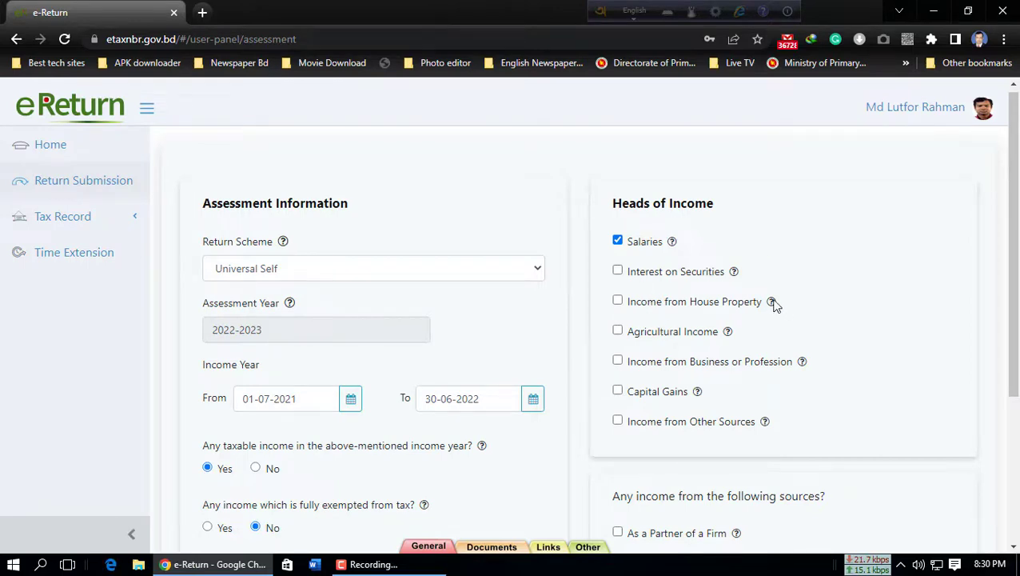
- Review the additional income source options and recheck the selections across the whole assessment form
scroll(665, 286, down, 3)
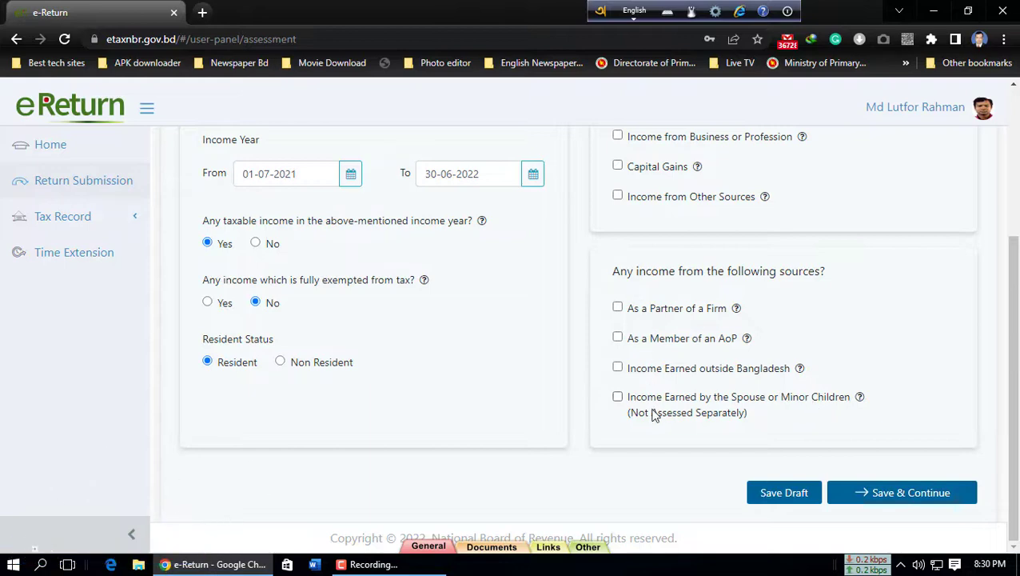
scroll(639, 423, up, 3)
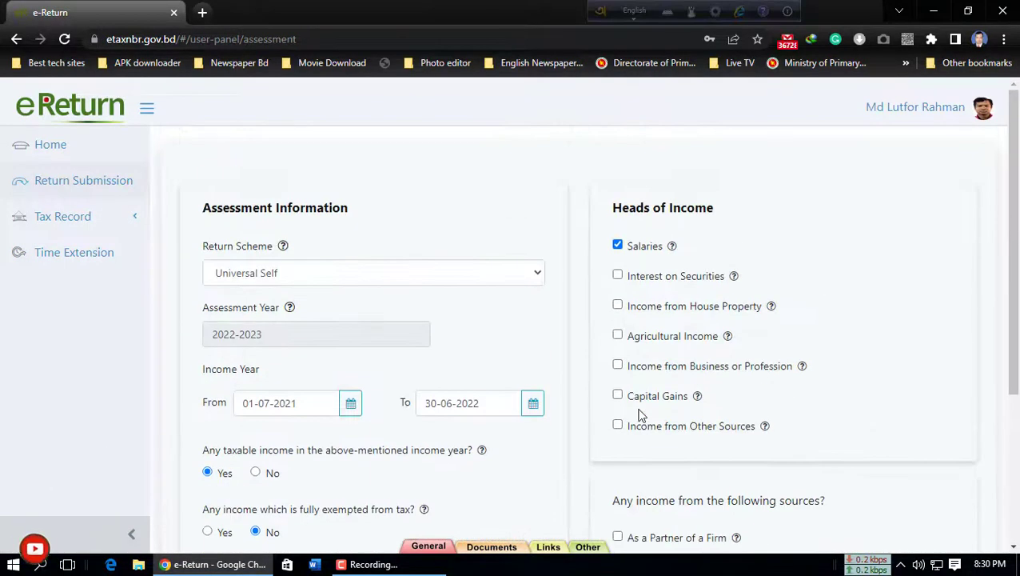
scroll(639, 411, down, 1)
scroll(624, 320, up, 1)
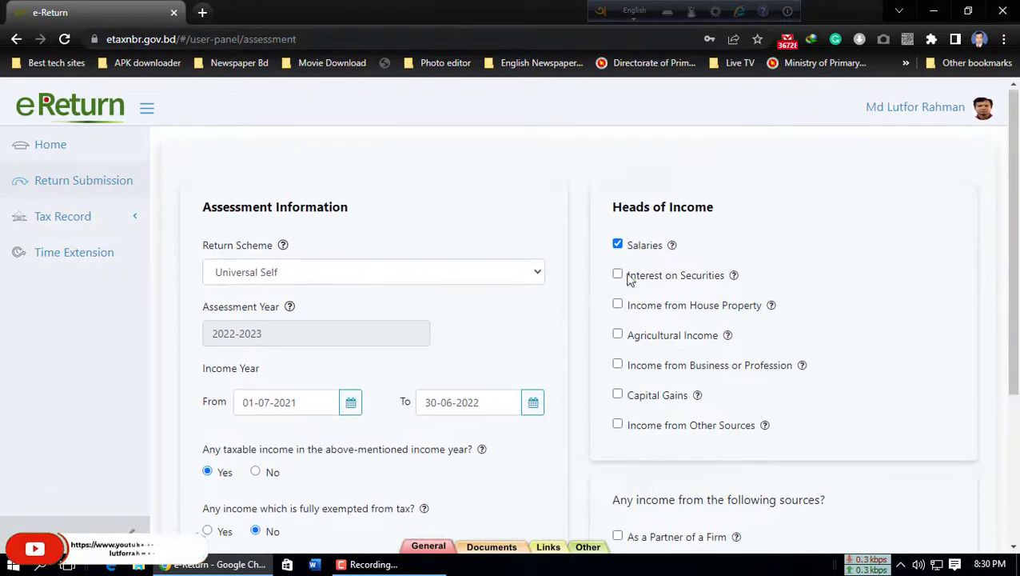
scroll(632, 288, down, 3)
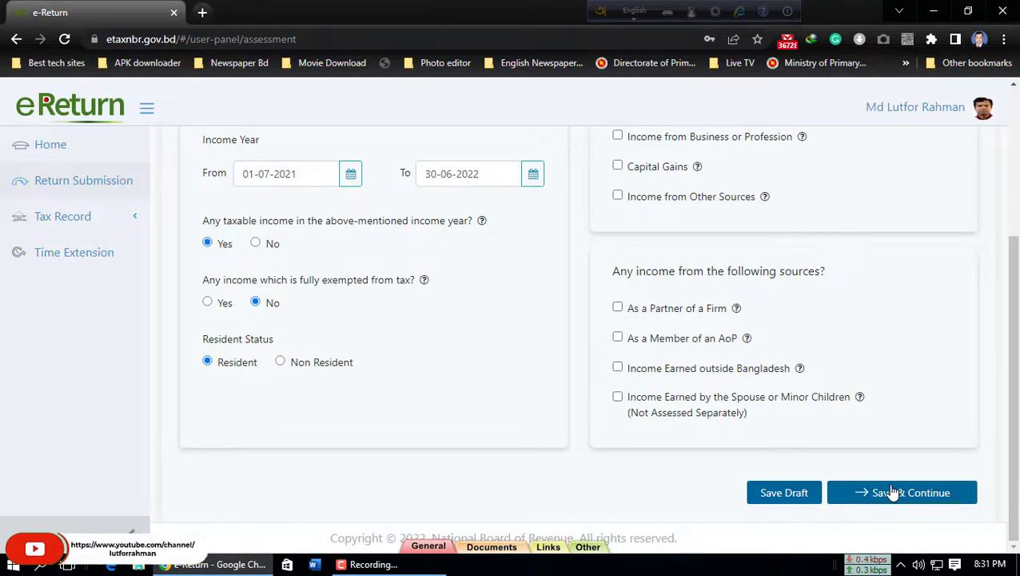
scroll(557, 369, up, 3)
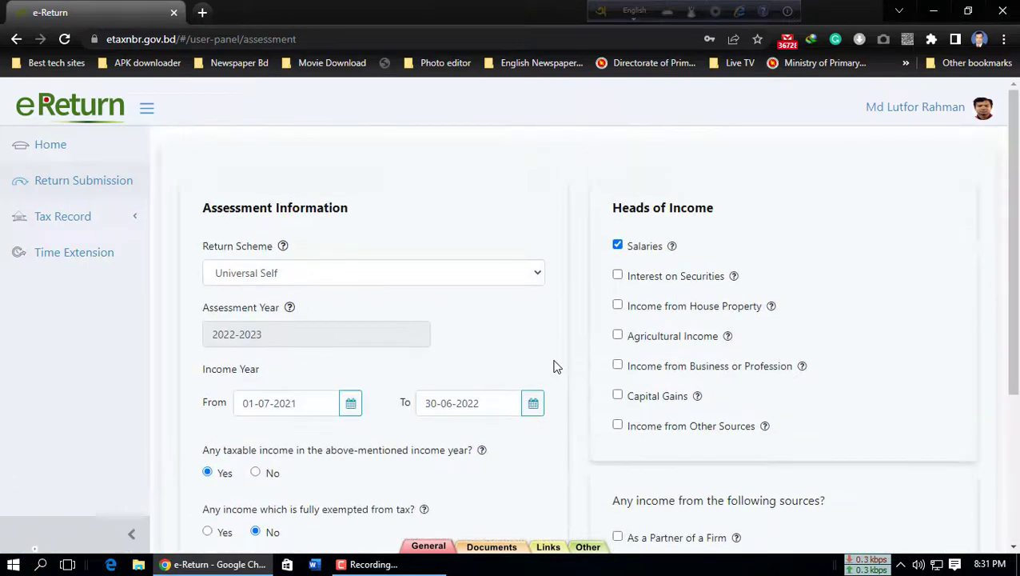
scroll(555, 367, down, 3)
scroll(554, 365, up, 3)
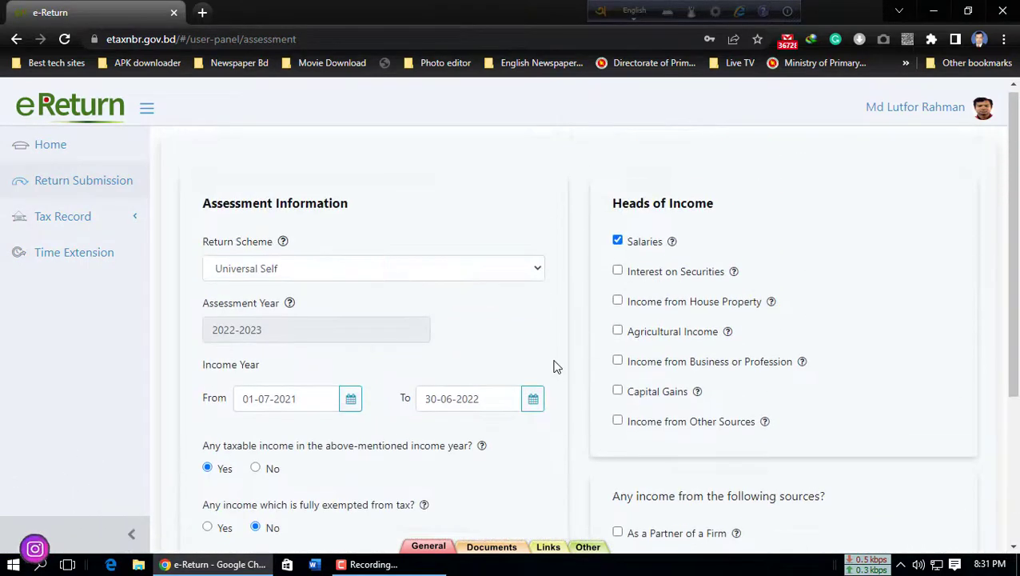
scroll(555, 367, down, 3)
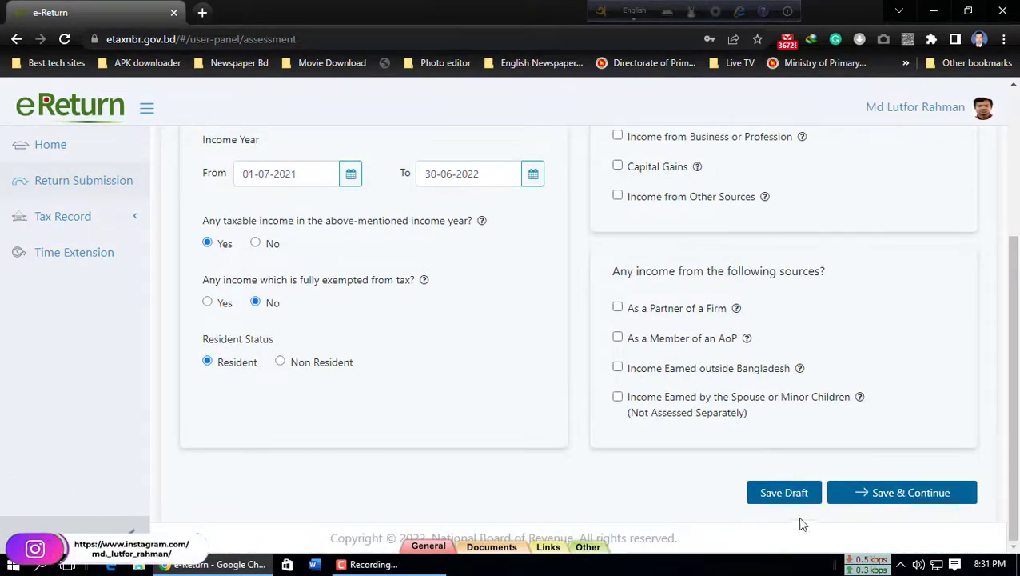
scroll(700, 468, up, 3)
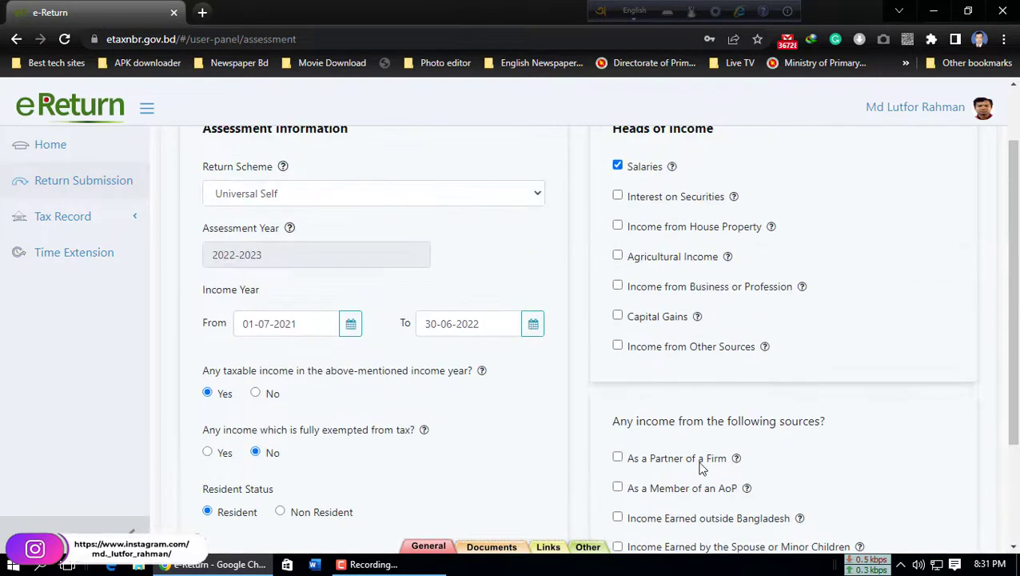
scroll(701, 467, down, 3)
scroll(700, 468, up, 3)
scroll(720, 448, up, 1)
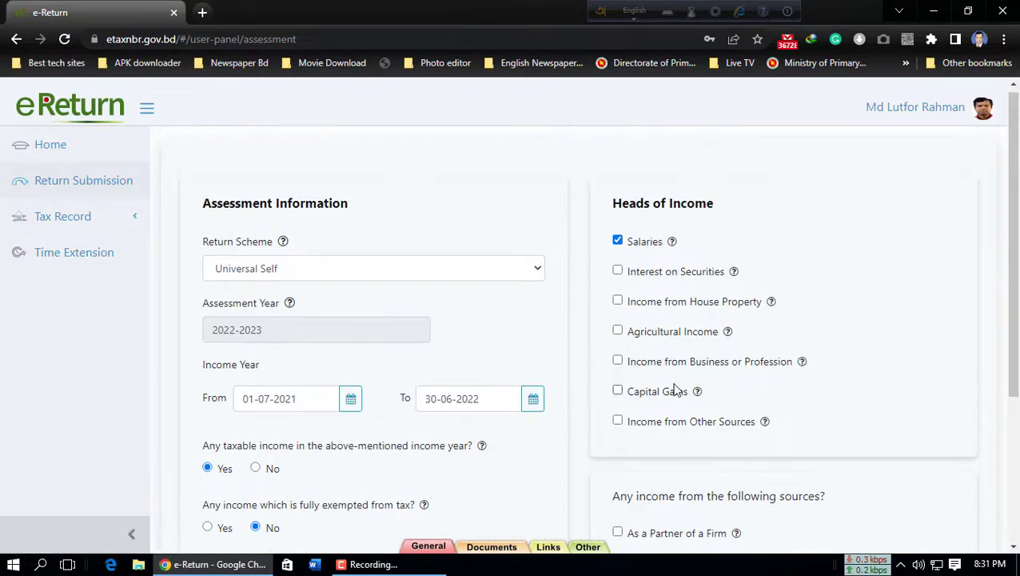
scroll(674, 390, down, 3)
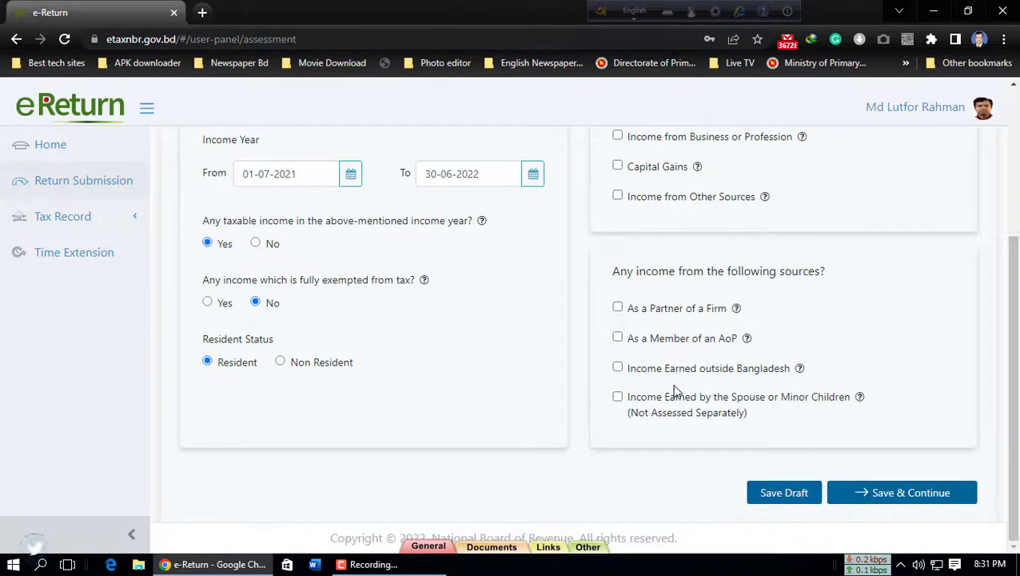
scroll(674, 390, up, 2)
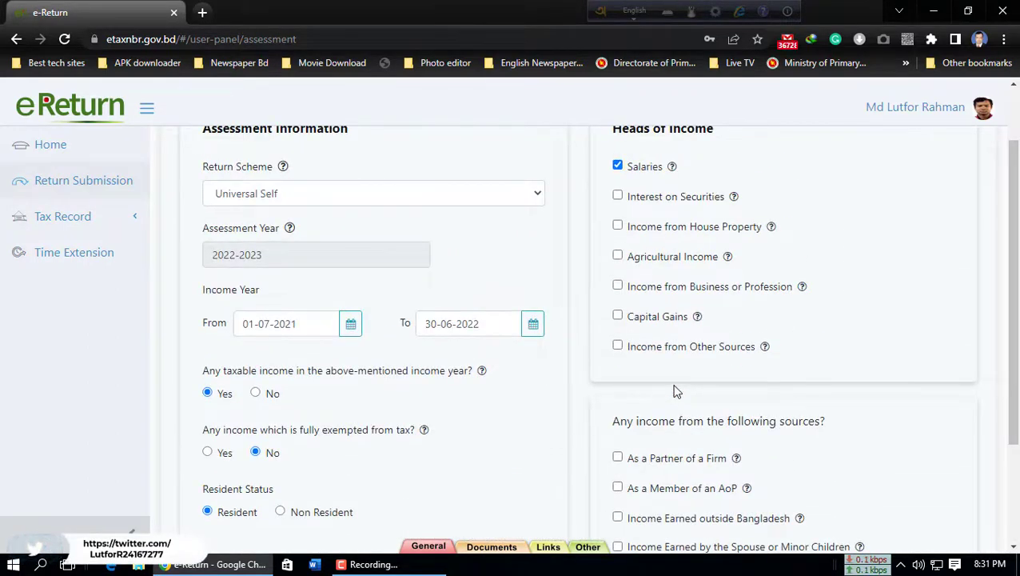
- Recheck the assessment information, Heads of Income and additional income source selections across the whole assessment form
scroll(675, 391, up, 1)
scroll(674, 390, down, 3)
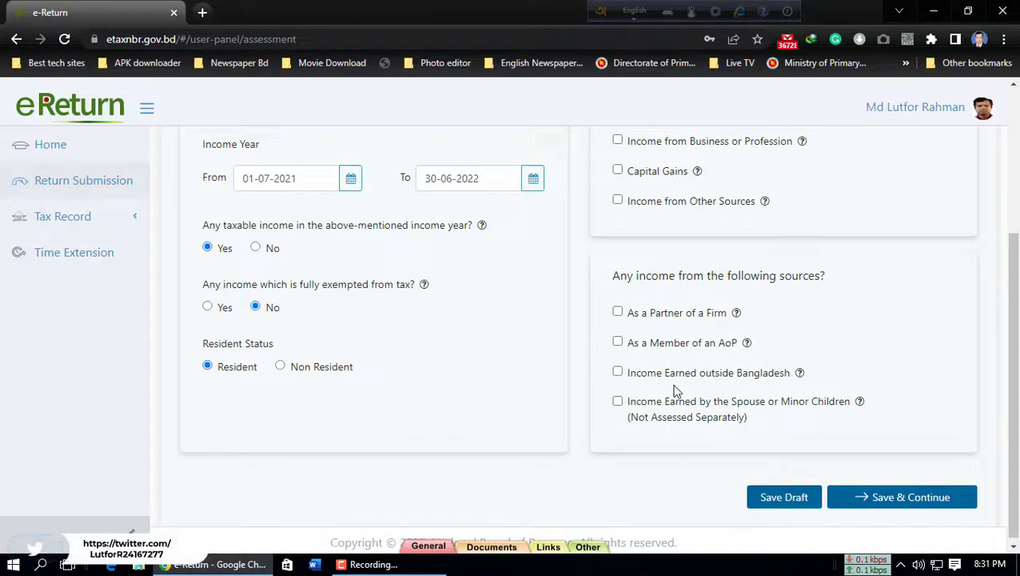
scroll(674, 390, up, 2)
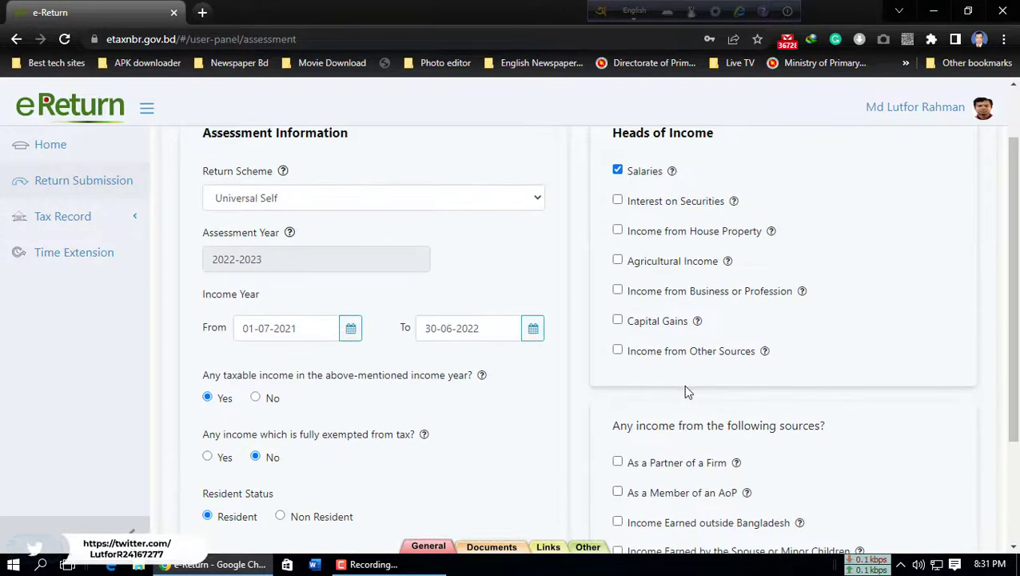
scroll(685, 392, up, 1)
scroll(685, 391, down, 3)
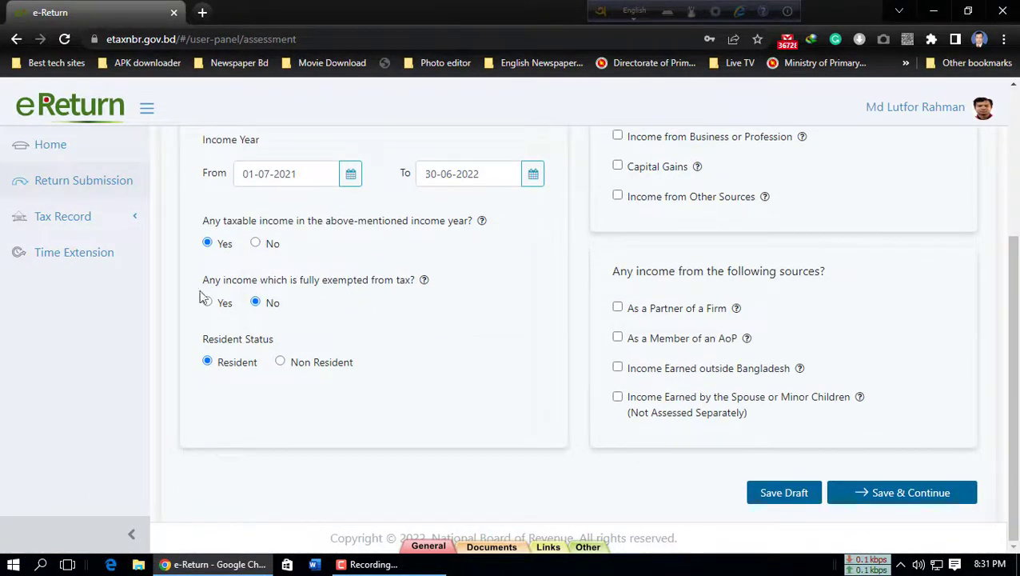
scroll(741, 392, up, 1)
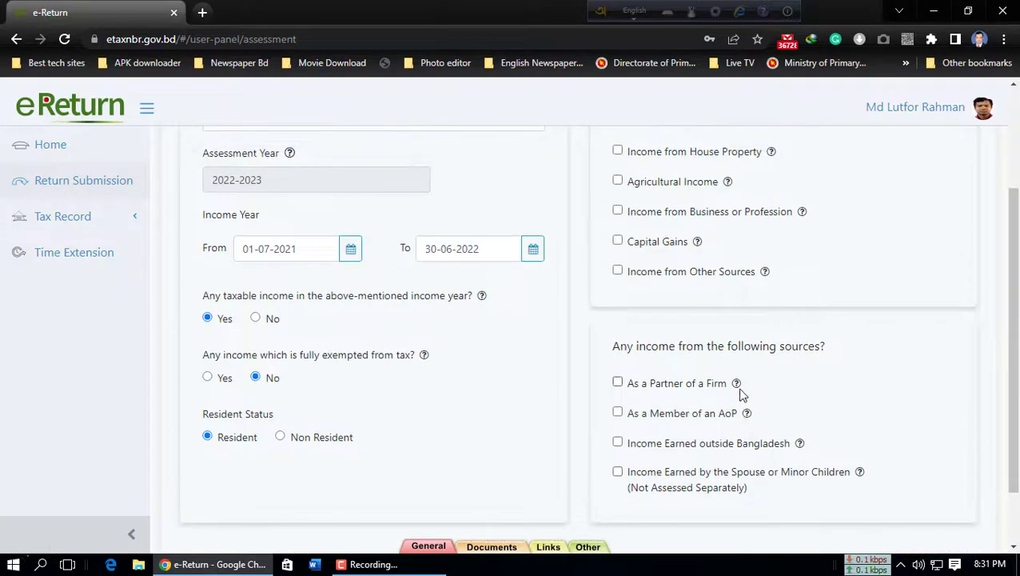
scroll(741, 393, down, 1)
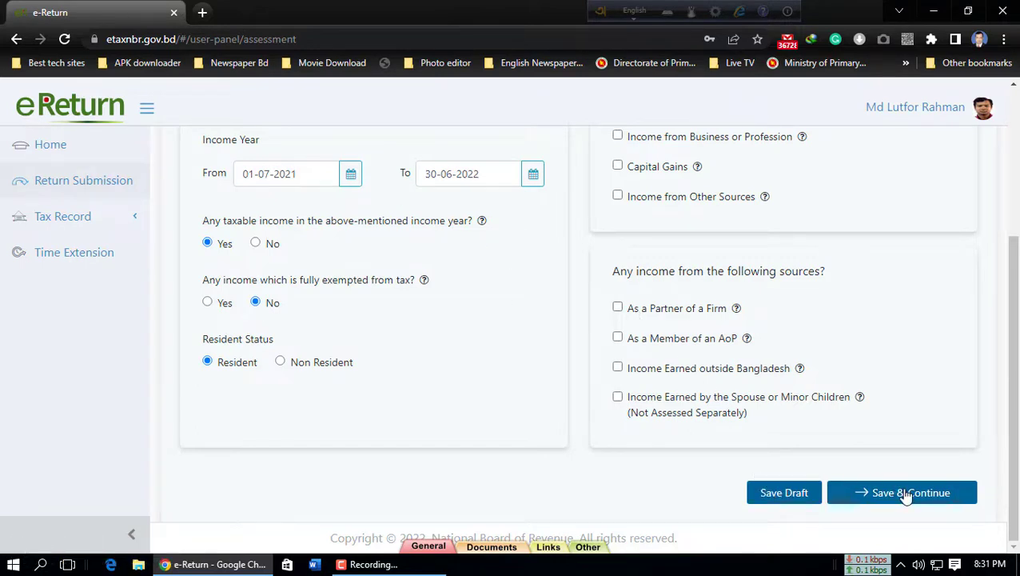
scroll(712, 420, up, 3)
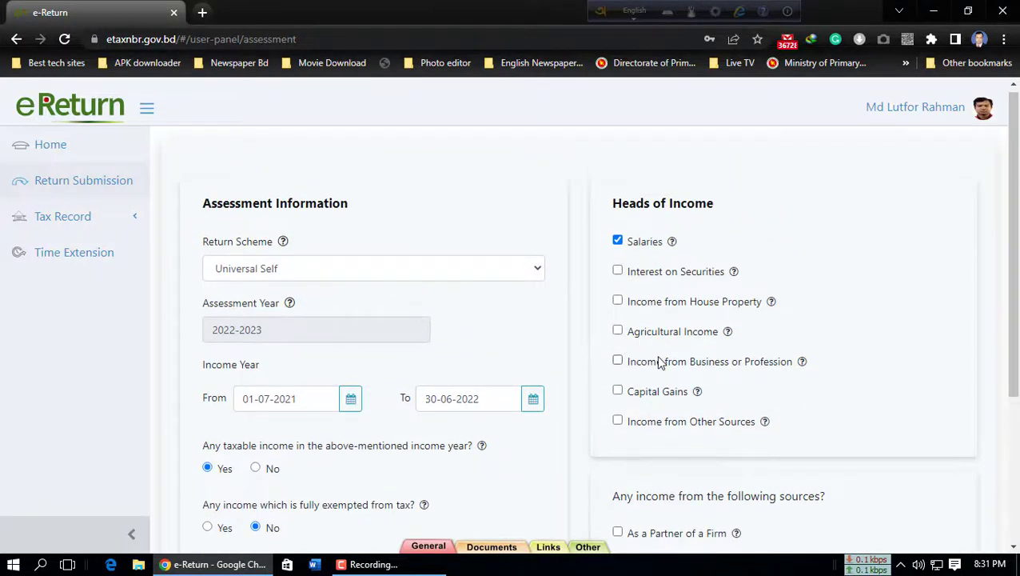
scroll(661, 362, down, 2)
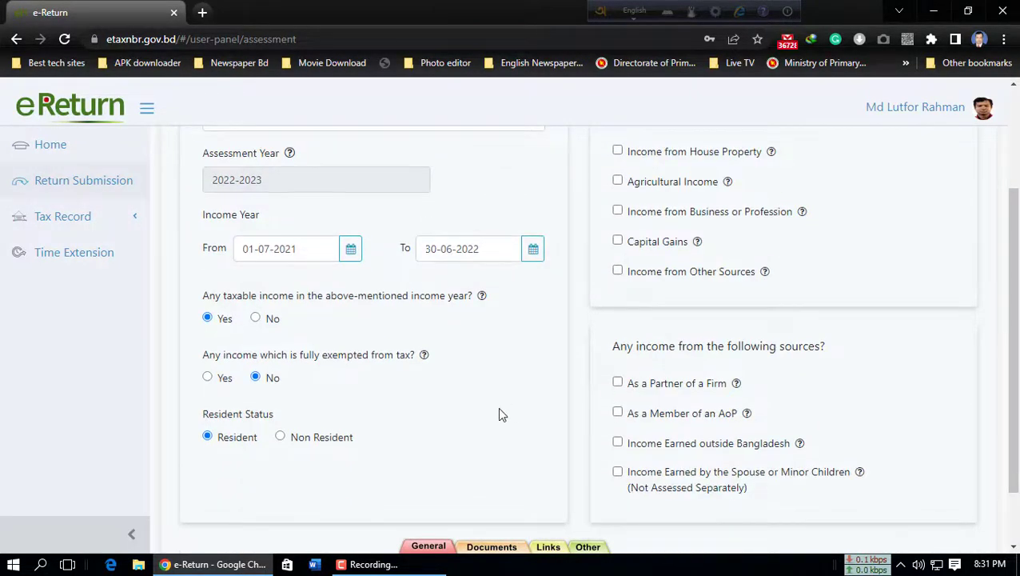
scroll(518, 389, up, 2)
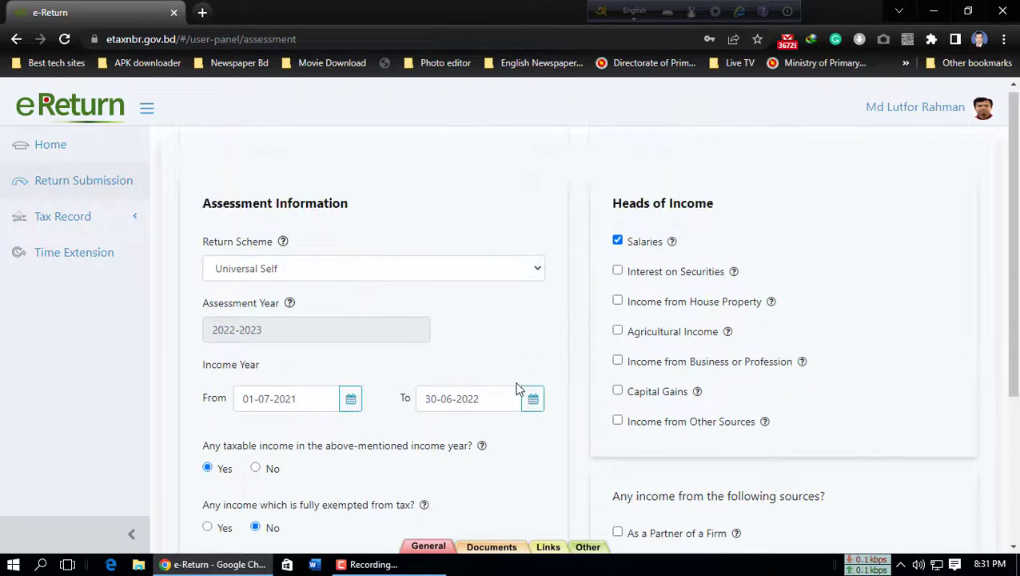
scroll(518, 388, down, 2)
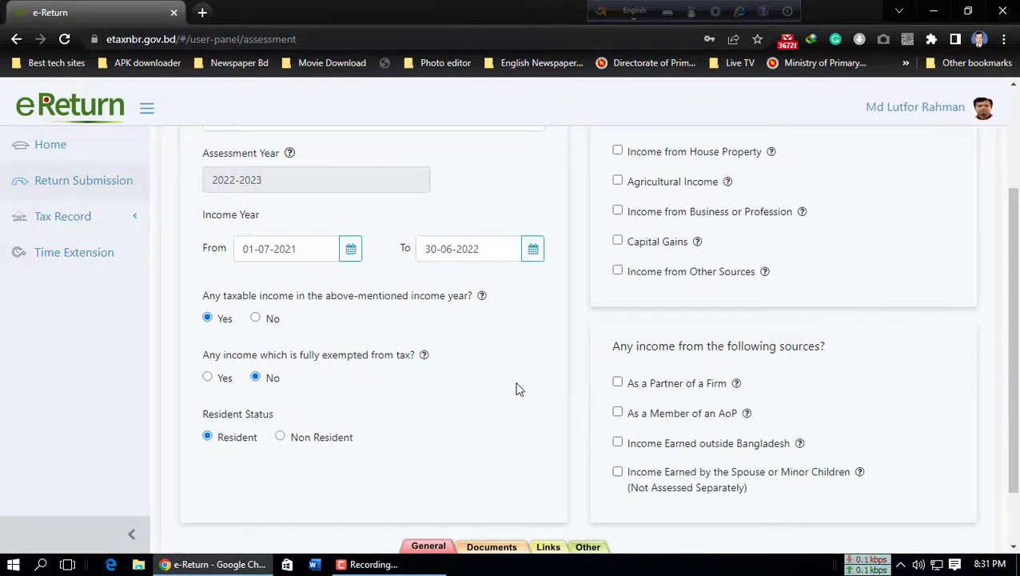
- Save the assessment form with Salaries as the only income head and continue to the additional information page
scroll(518, 389, down, 1)
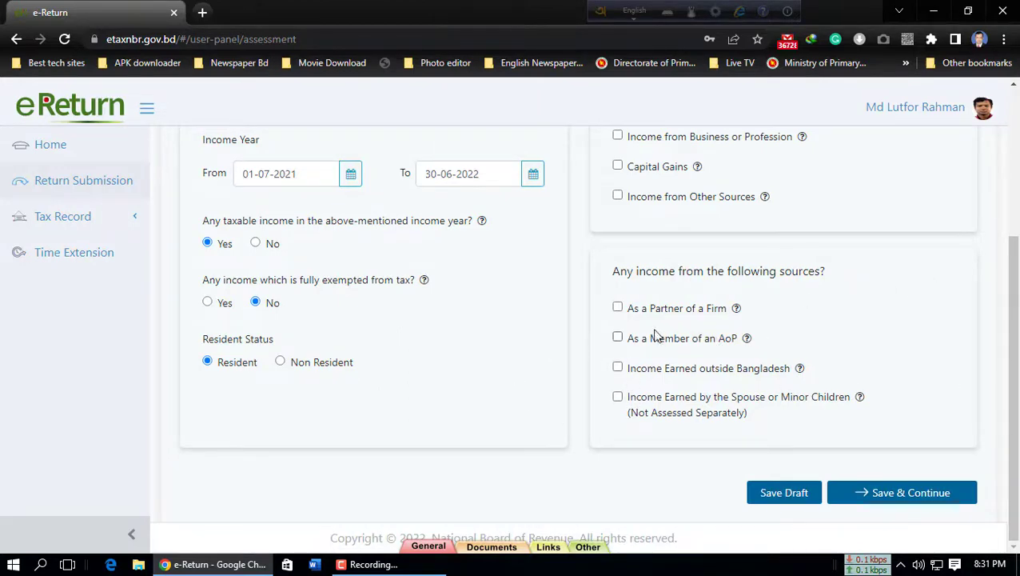
scroll(822, 420, up, 2)
scroll(822, 420, down, 2)
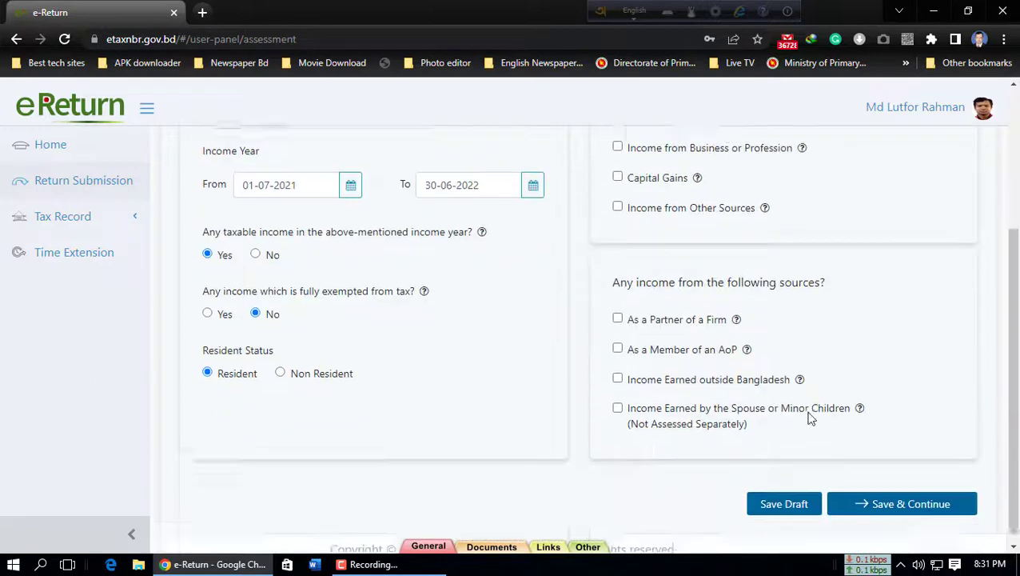
click(906, 493)
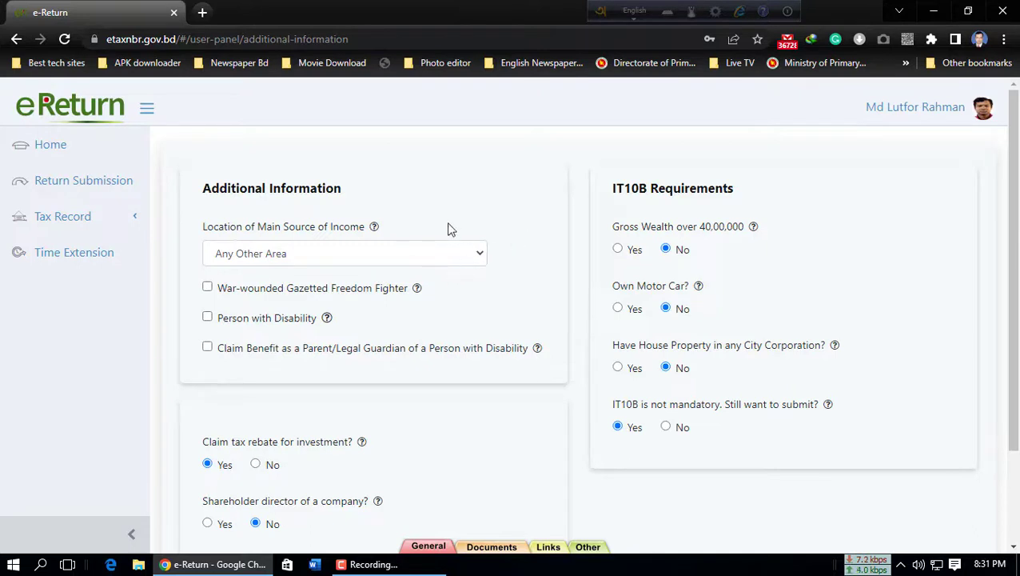
- Examine the Additional Information section and the area options offered for the location of the main source of income
scroll(488, 228, down, 1)
scroll(488, 232, up, 1)
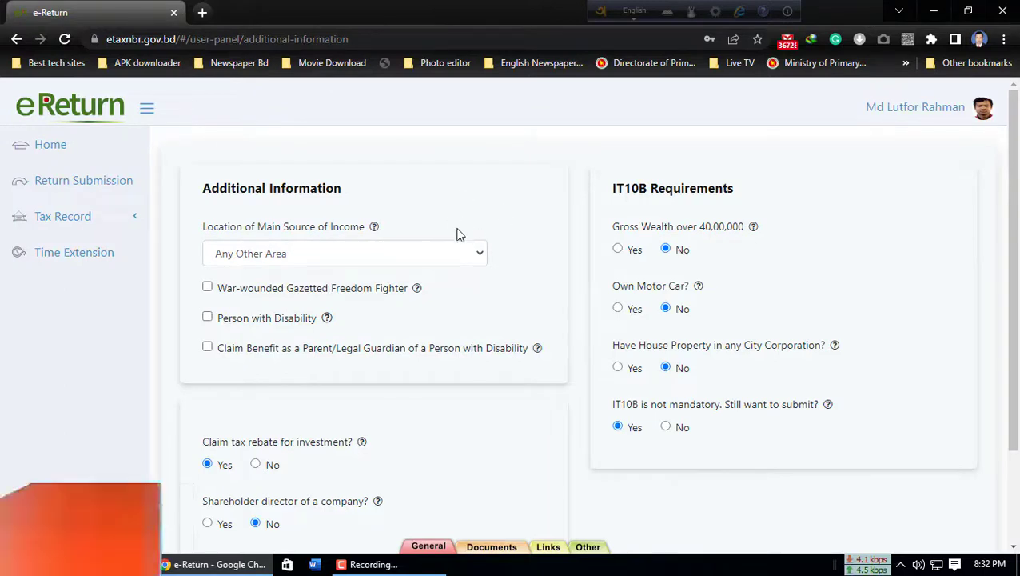
click(424, 253)
scroll(508, 189, down, 1)
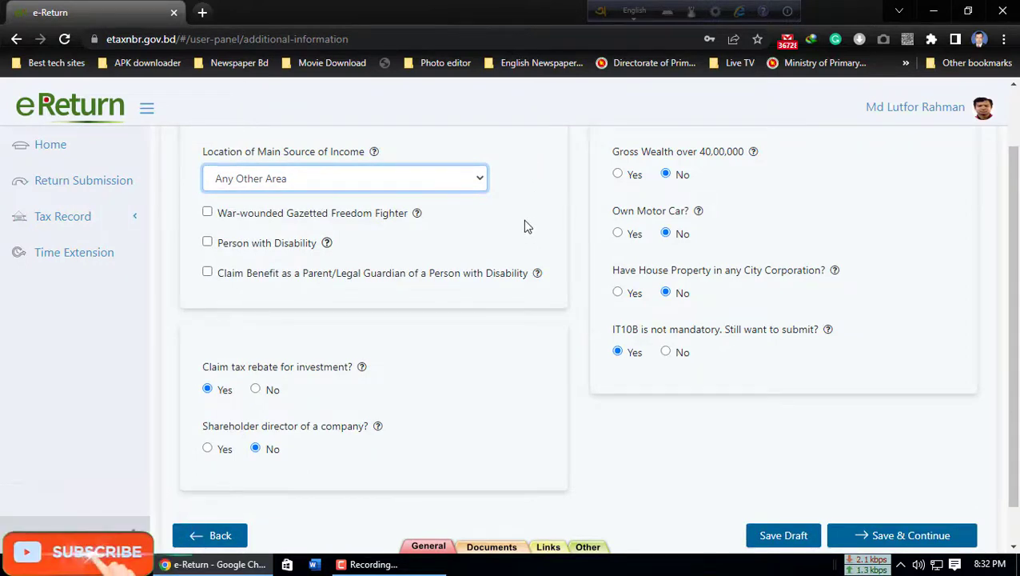
scroll(524, 213, up, 2)
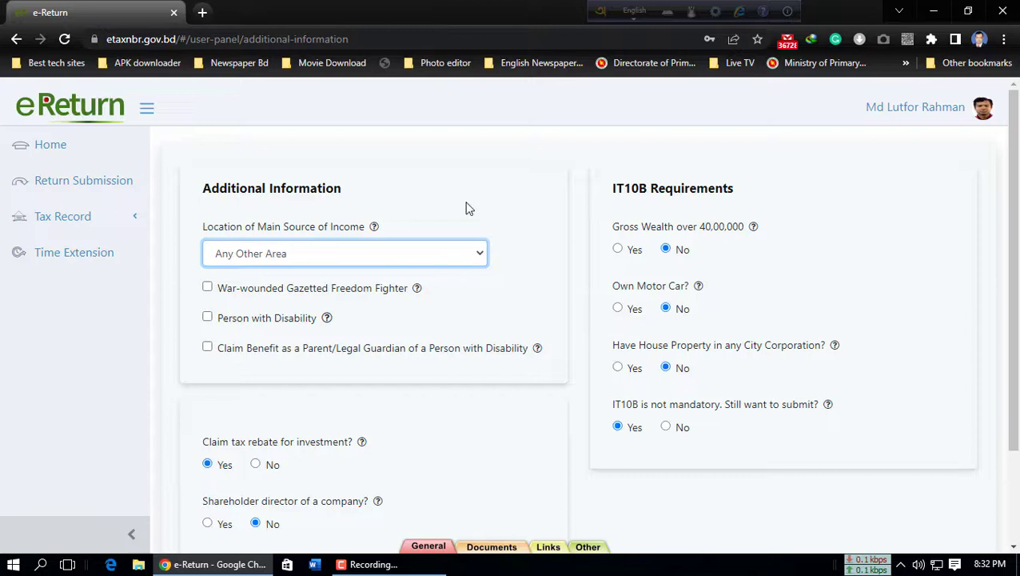
click(415, 261)
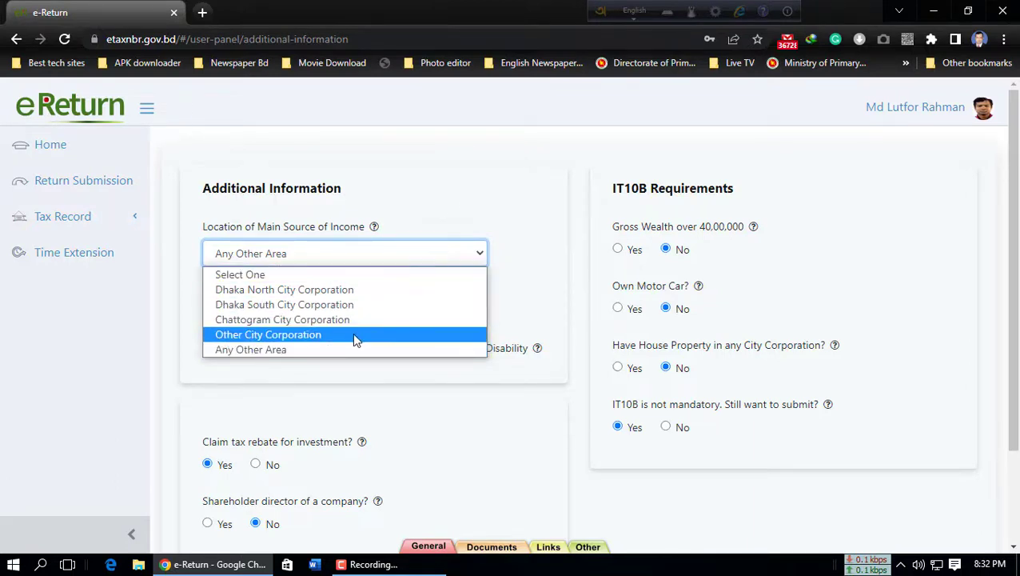
click(503, 190)
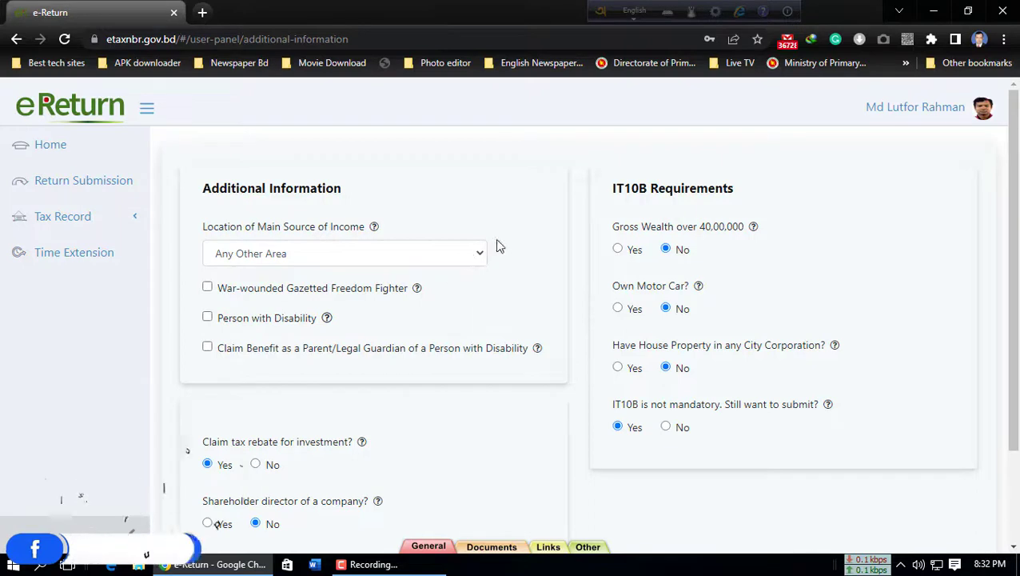
scroll(535, 212, down, 2)
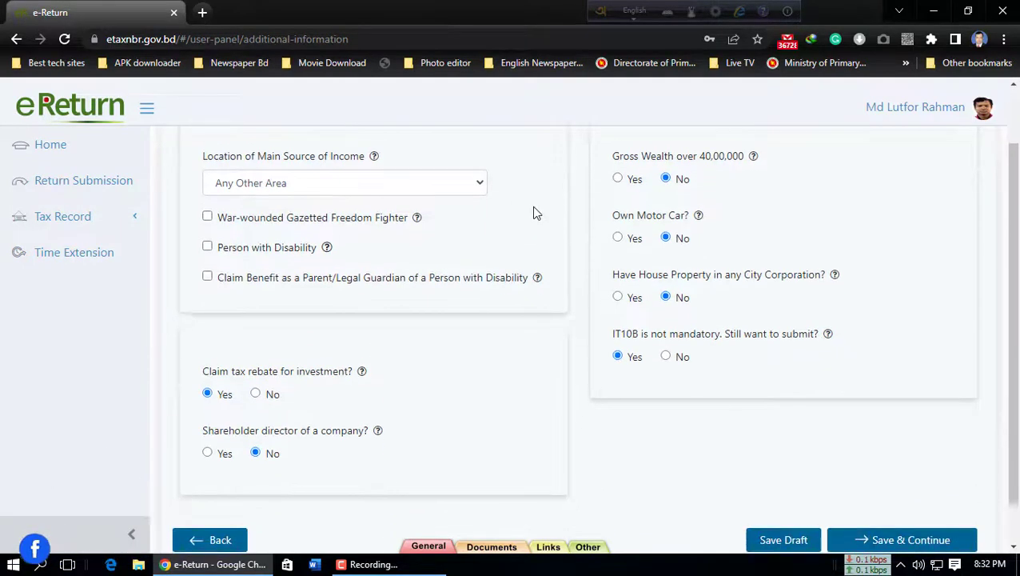
click(480, 182)
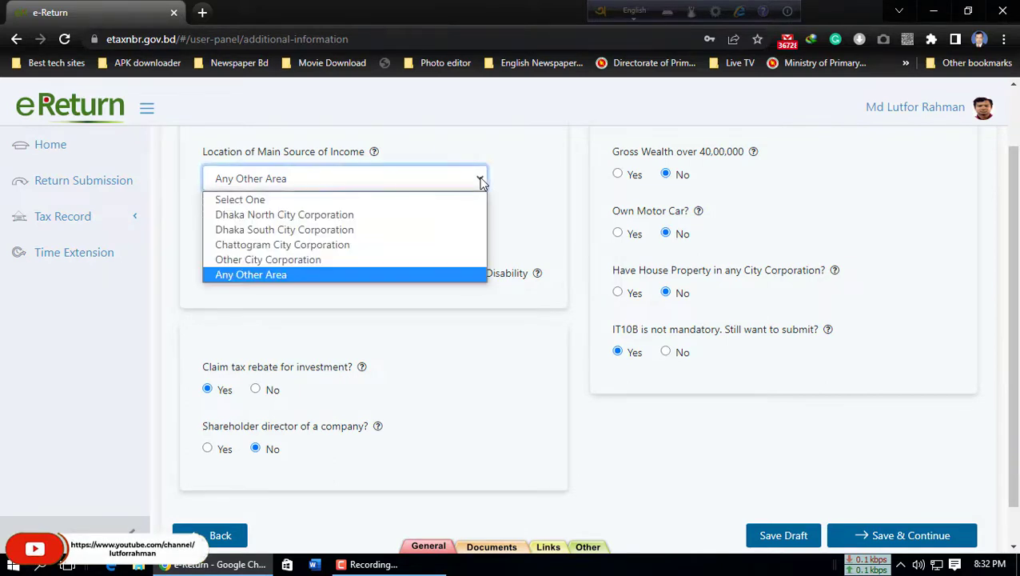
click(524, 190)
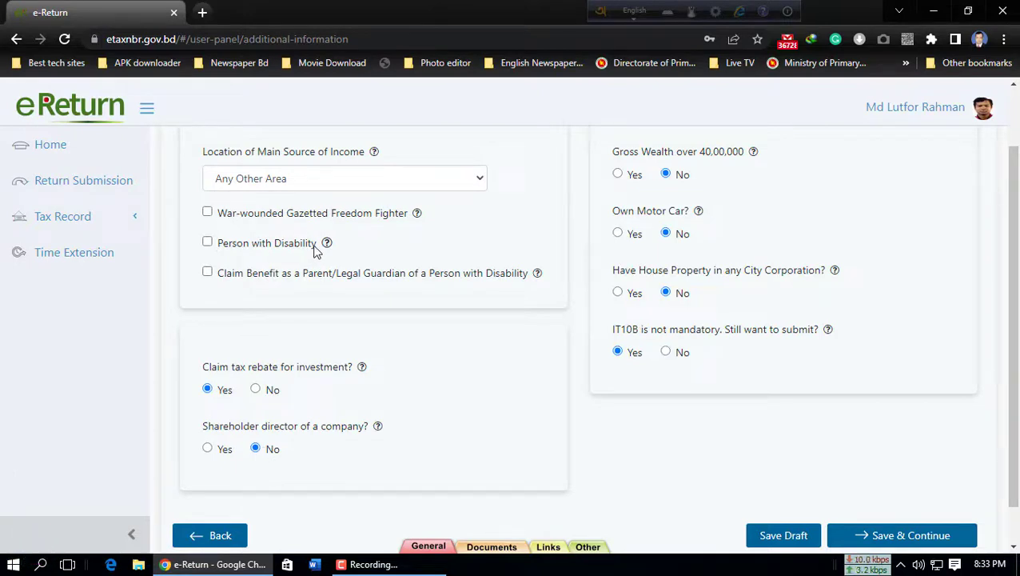
- Review the disability benefit, investment tax rebate and shareholder director answers, along with the IT10B requirements
scroll(316, 253, down, 1)
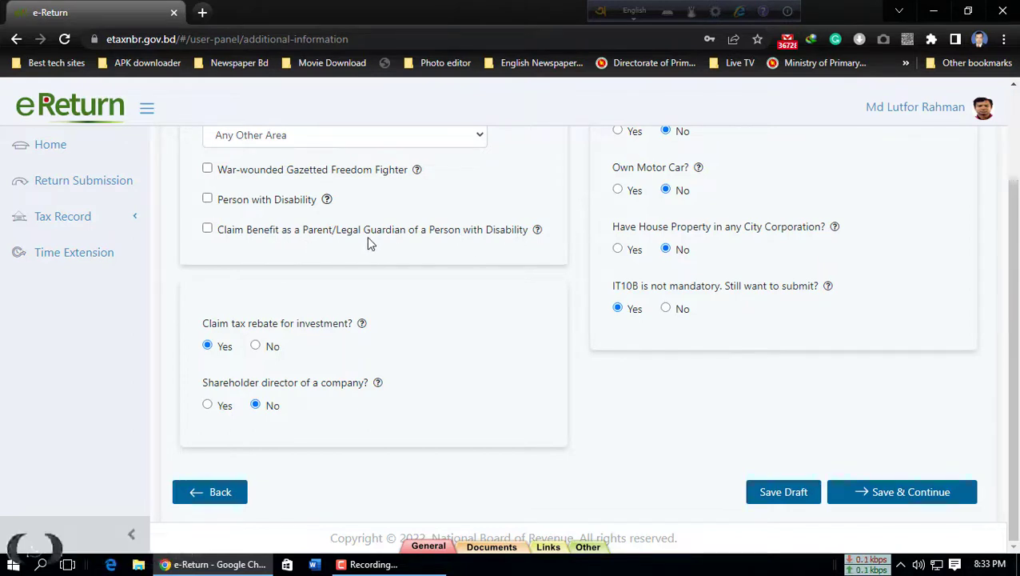
scroll(230, 240, up, 2)
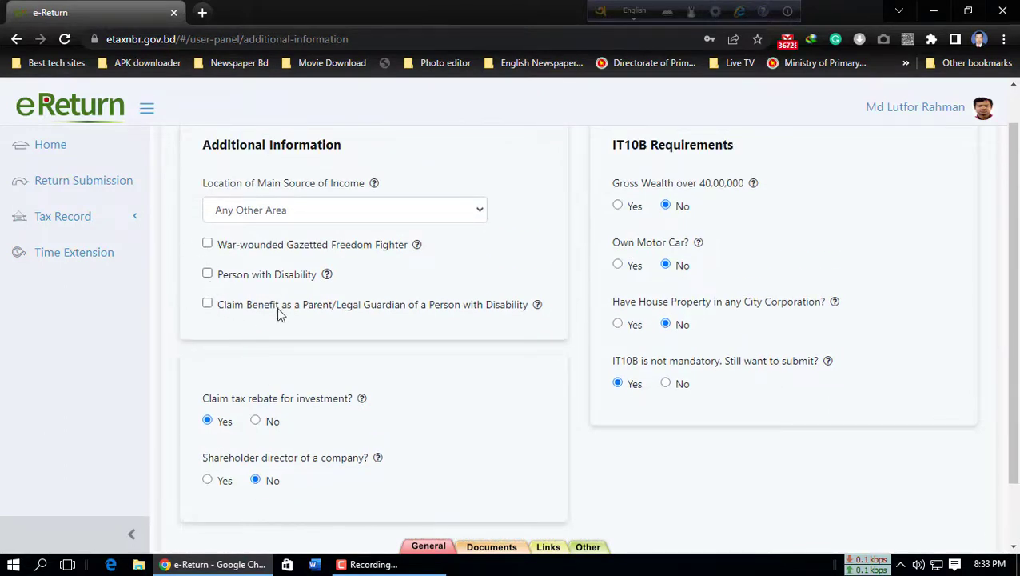
scroll(279, 314, down, 2)
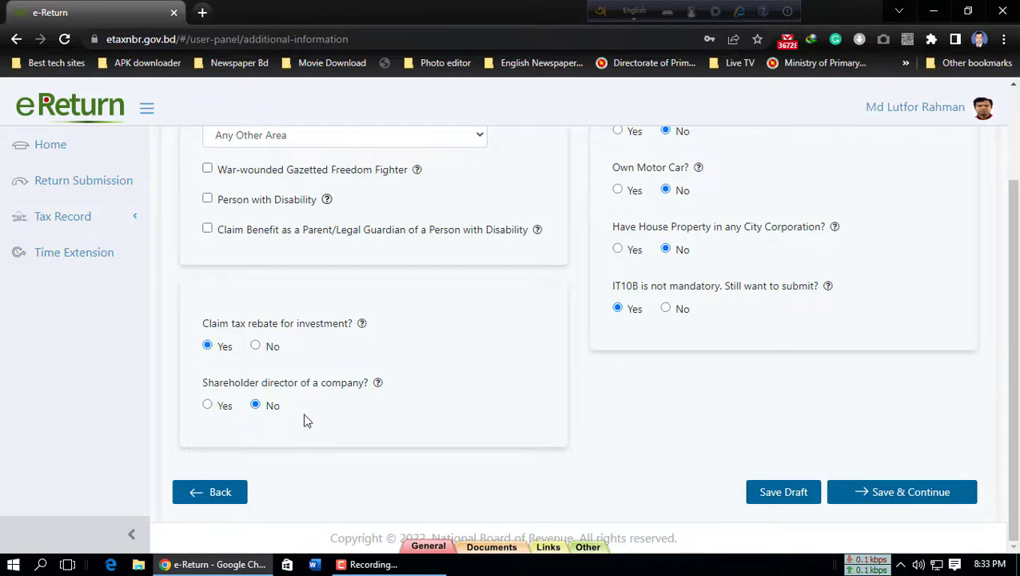
scroll(480, 408, up, 3)
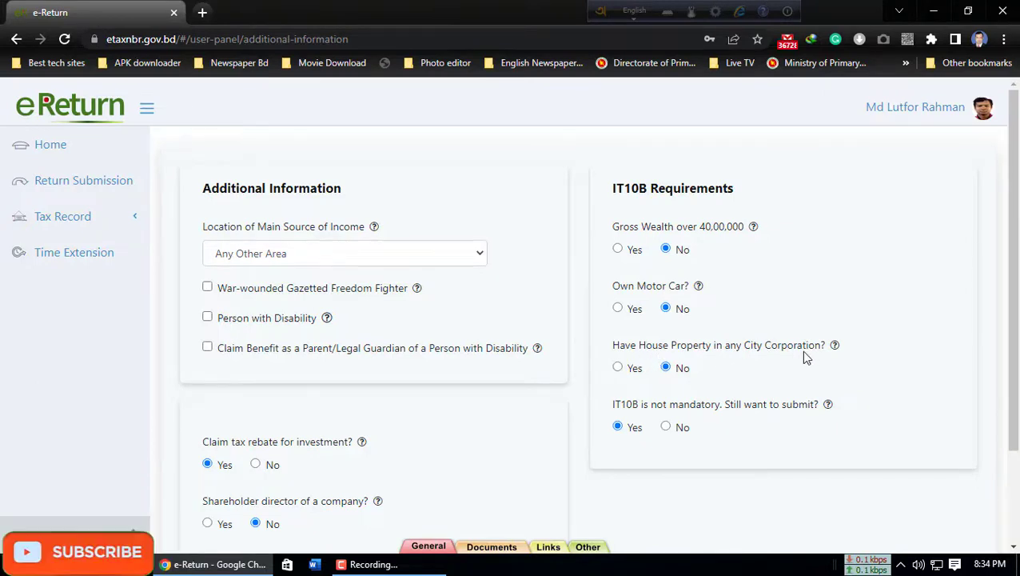
scroll(803, 356, down, 1)
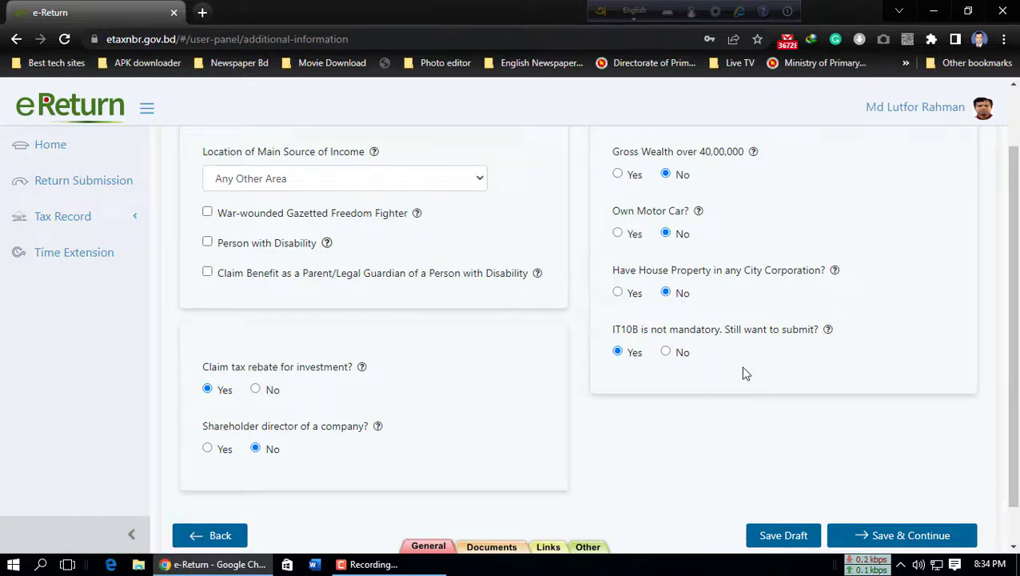
scroll(743, 371, up, 1)
scroll(754, 226, down, 2)
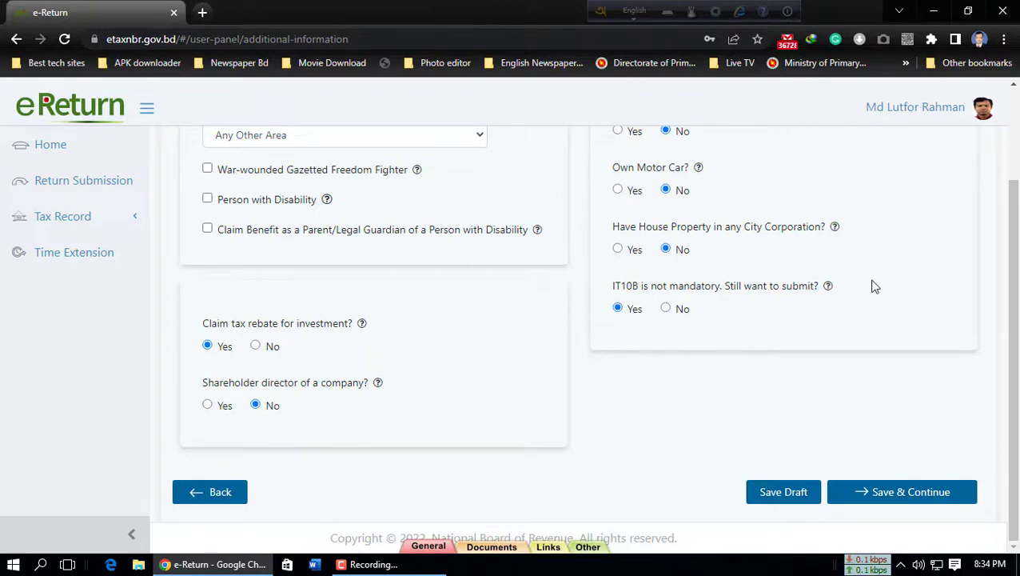
scroll(875, 286, up, 2)
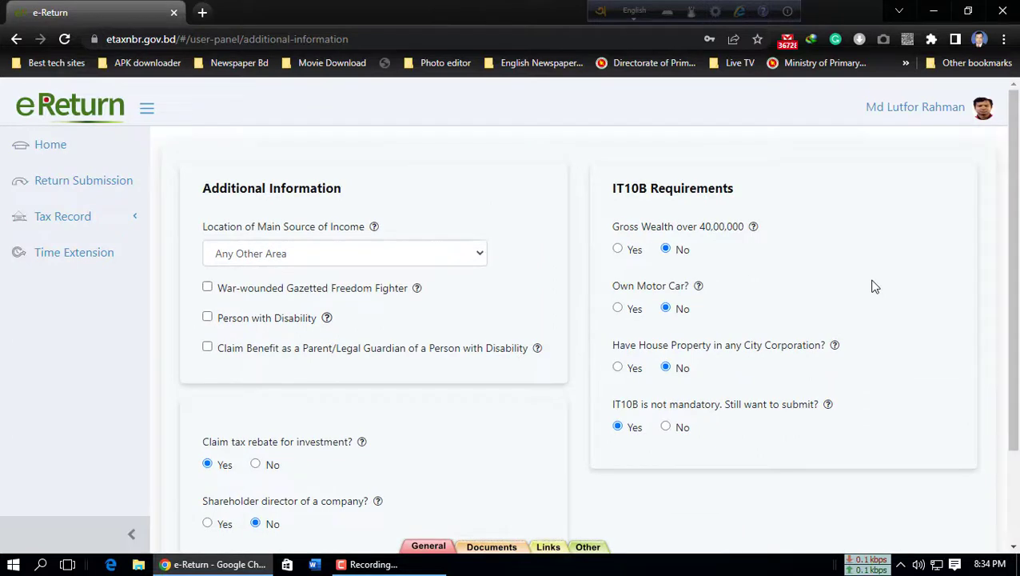
- Save the additional information and IT10B answers and continue to the income details page
scroll(863, 282, down, 2)
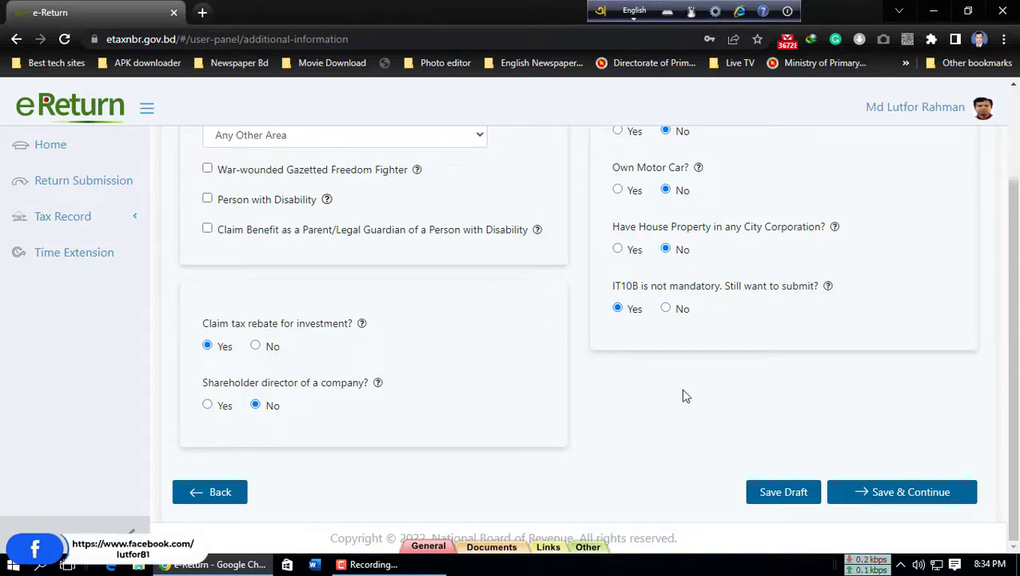
scroll(775, 423, up, 1)
scroll(776, 423, down, 1)
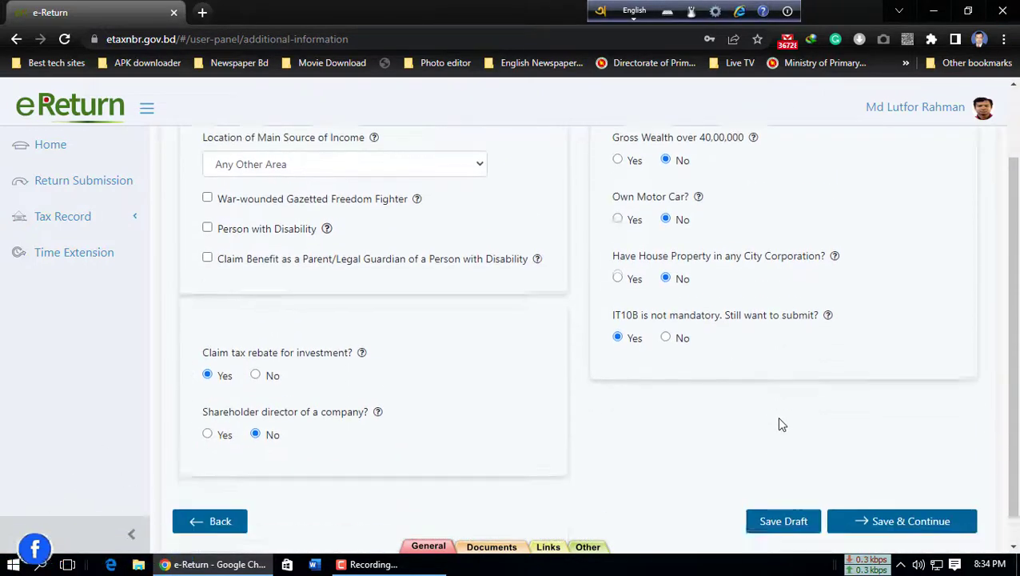
click(898, 504)
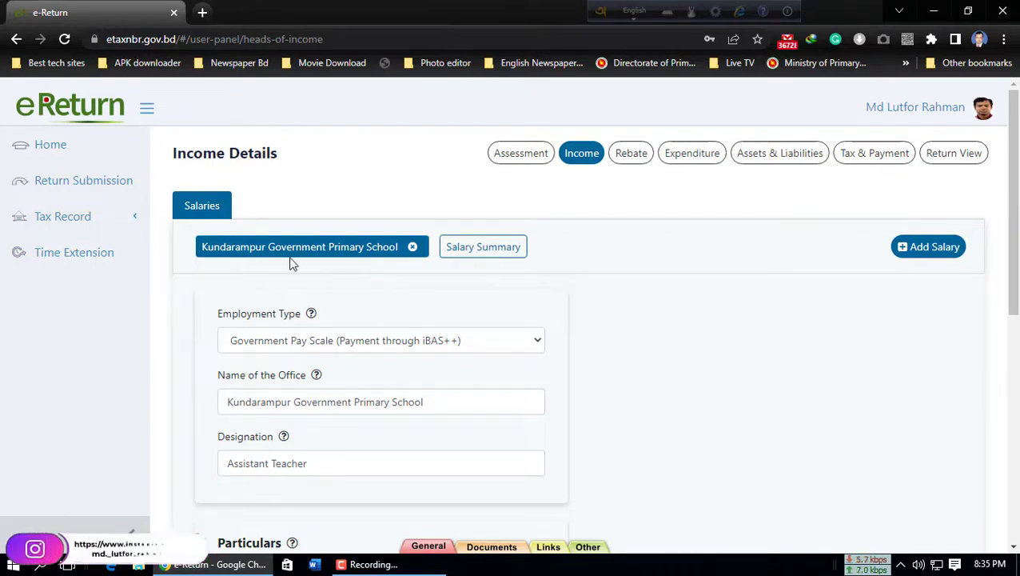
- Examine the salary entry's employment type options, office name and designation
scroll(350, 286, down, 1)
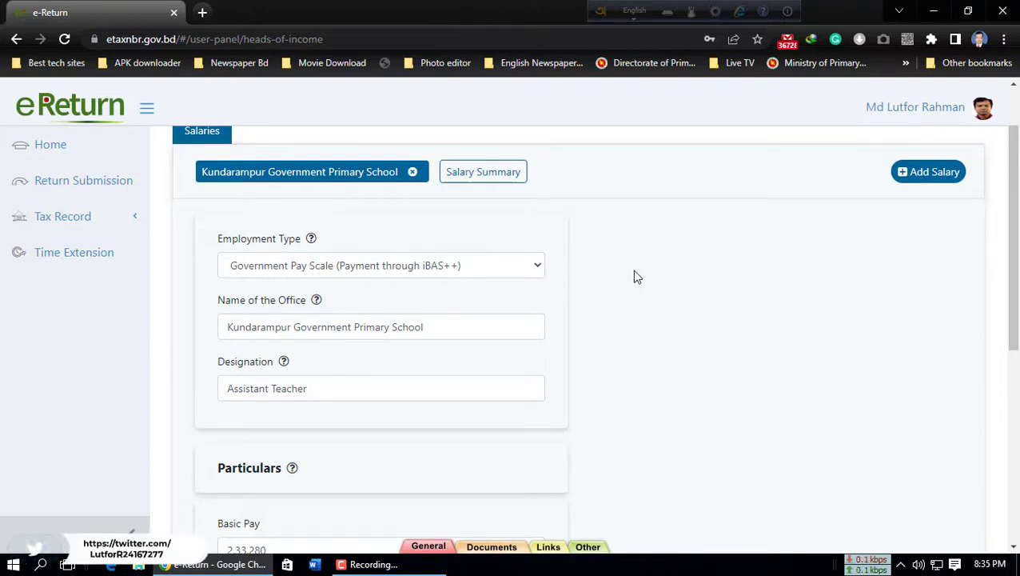
click(529, 273)
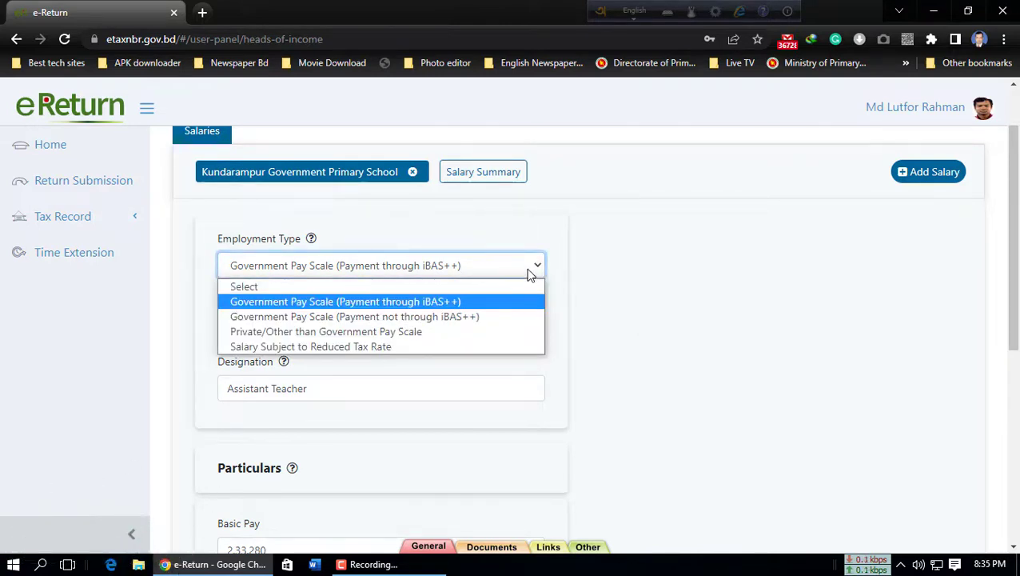
click(620, 272)
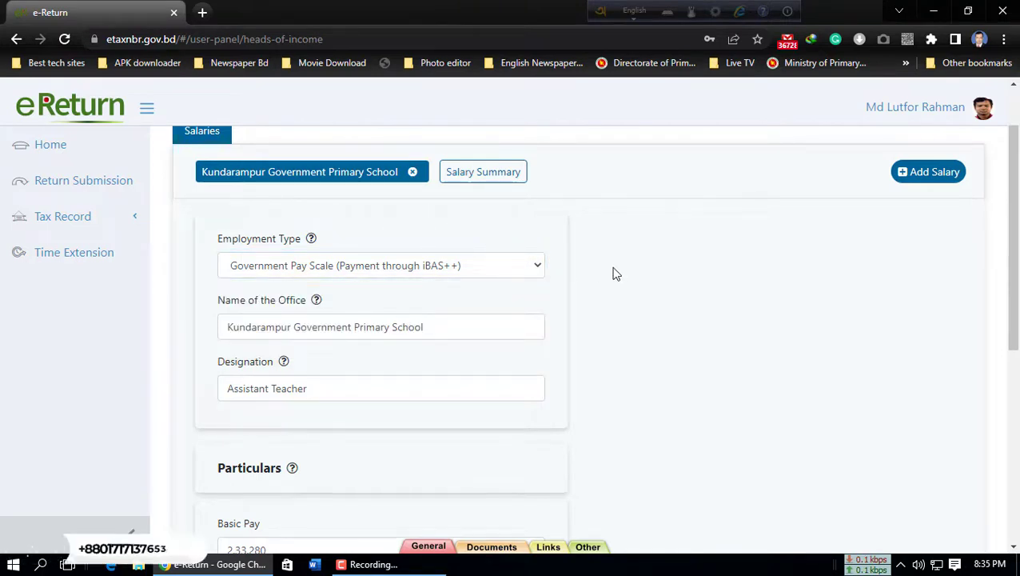
scroll(612, 276, down, 1)
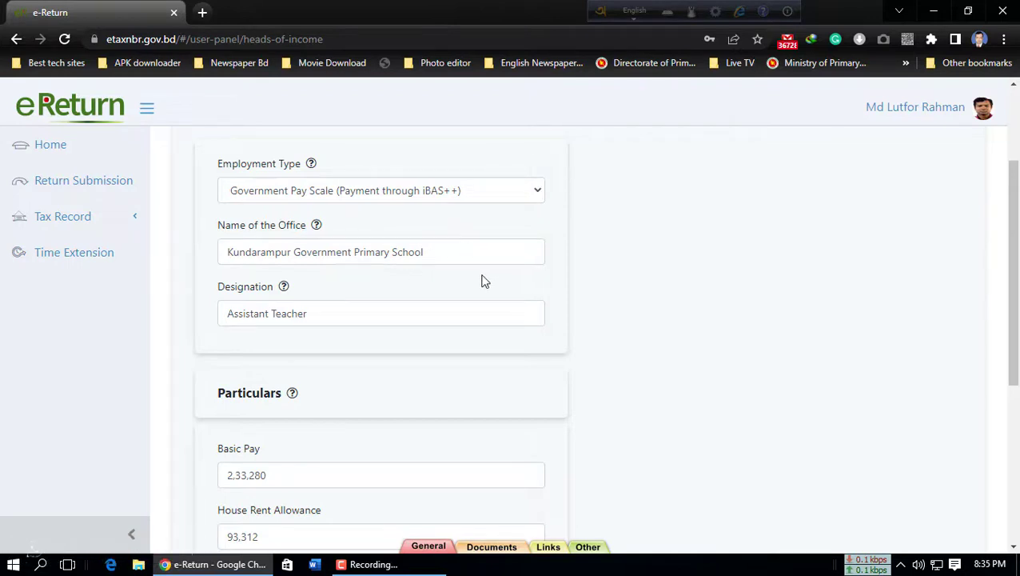
scroll(472, 282, down, 2)
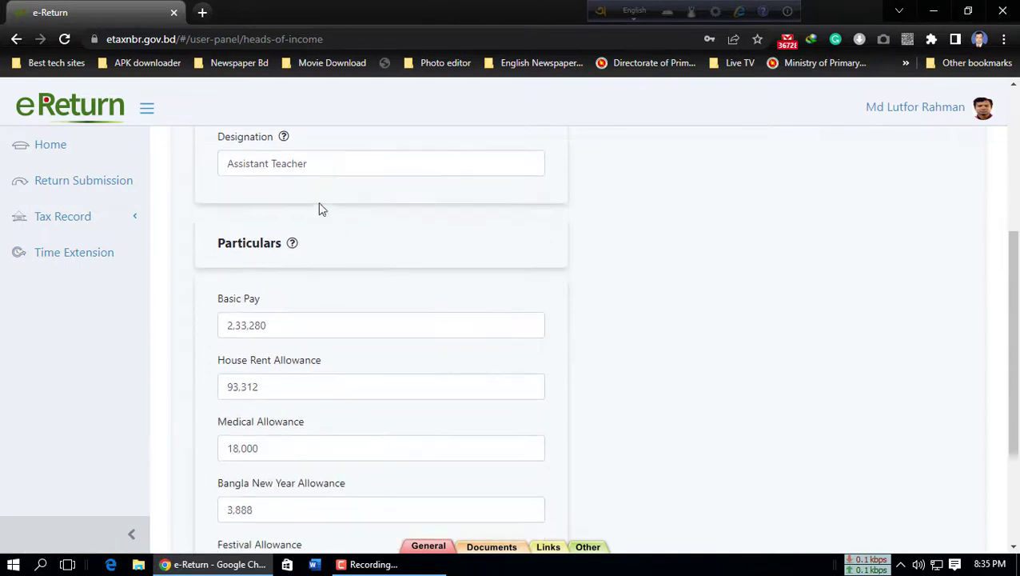
click(337, 165)
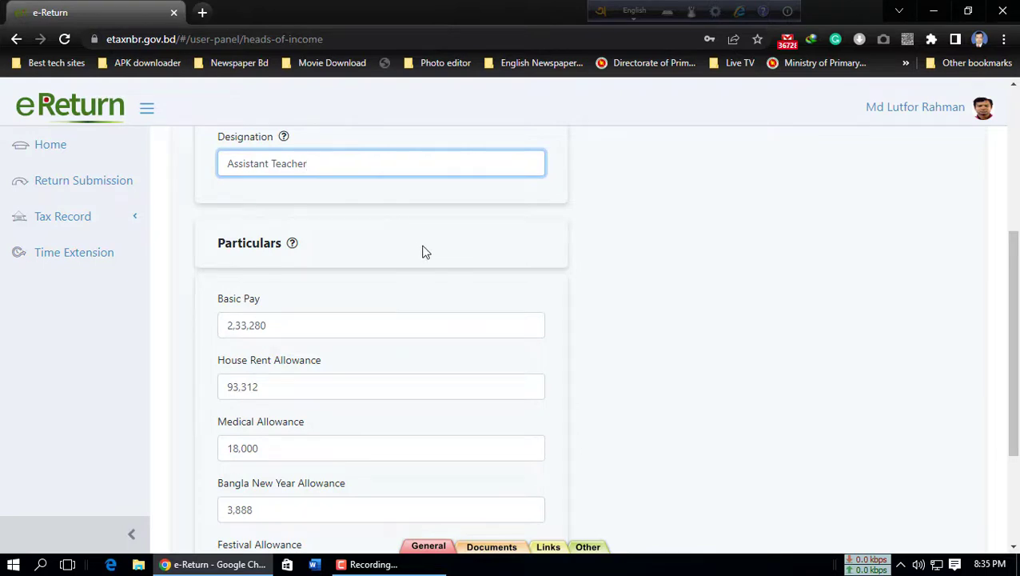
- Review the basic pay, house rent, medical, Bangla New Year and festival allowance fields under Particulars
scroll(424, 249, down, 1)
scroll(422, 249, up, 2)
scroll(423, 250, down, 3)
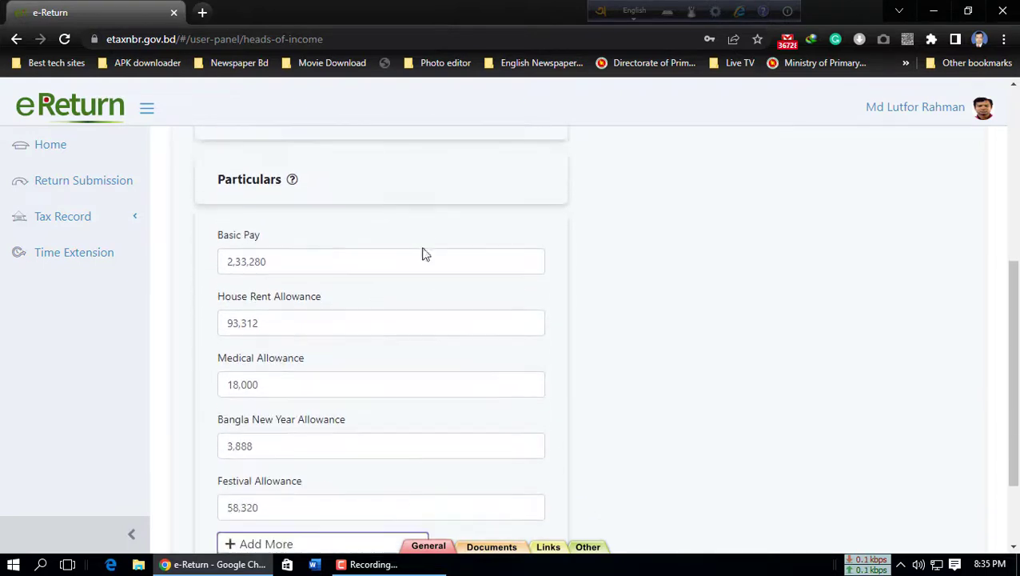
scroll(423, 254, up, 2)
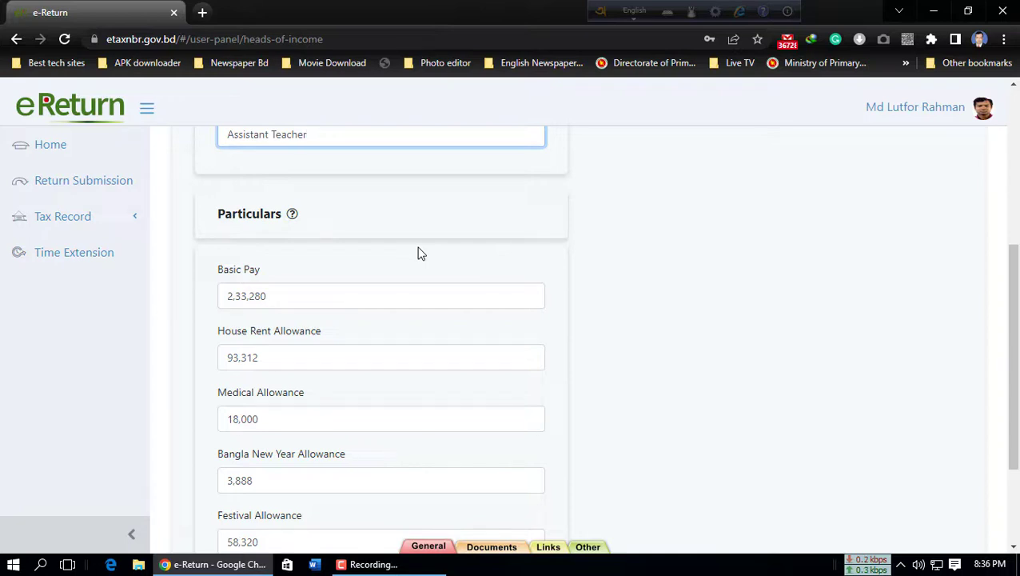
scroll(588, 277, down, 2)
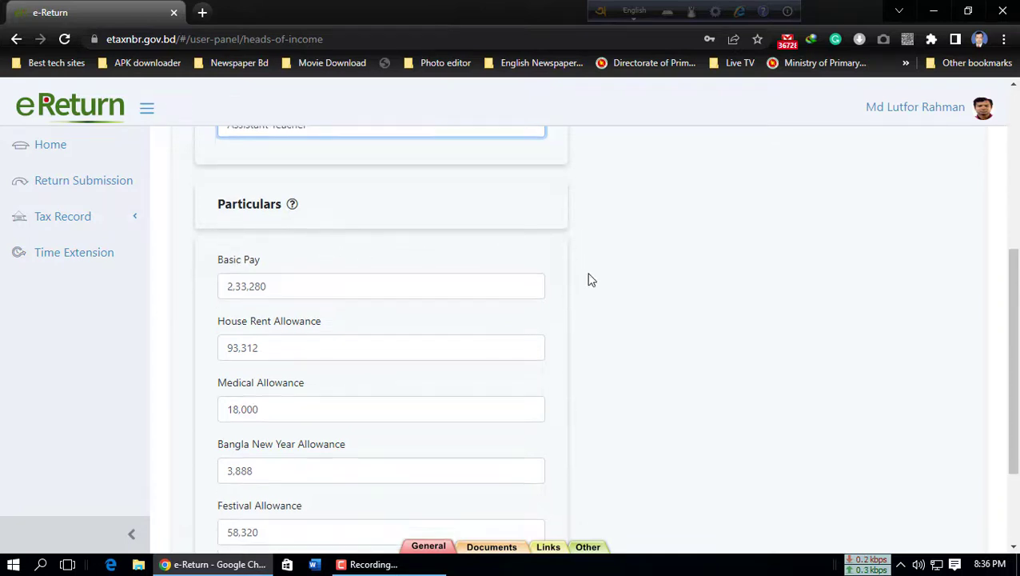
scroll(587, 278, up, 2)
scroll(266, 273, down, 1)
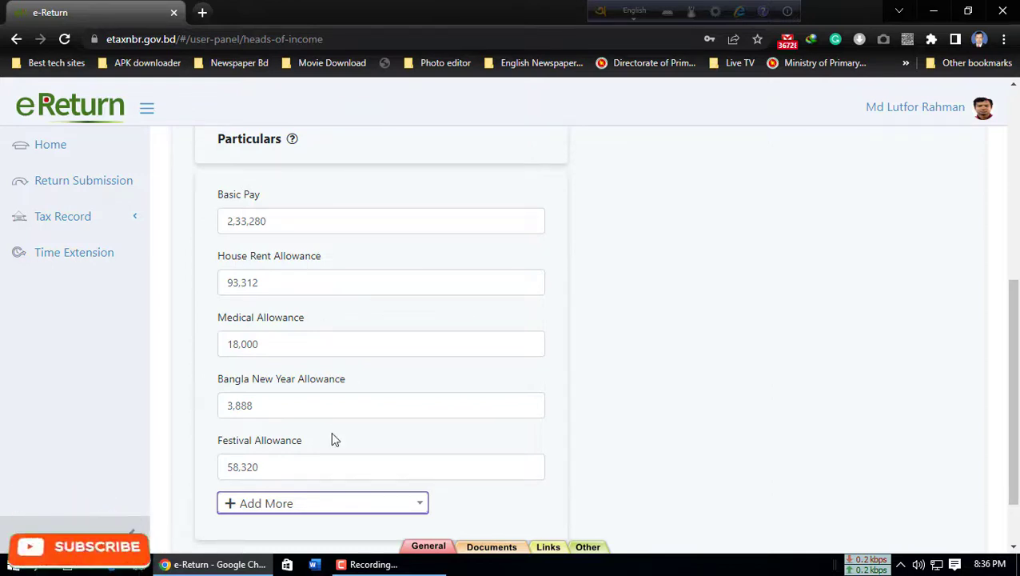
scroll(355, 272, up, 1)
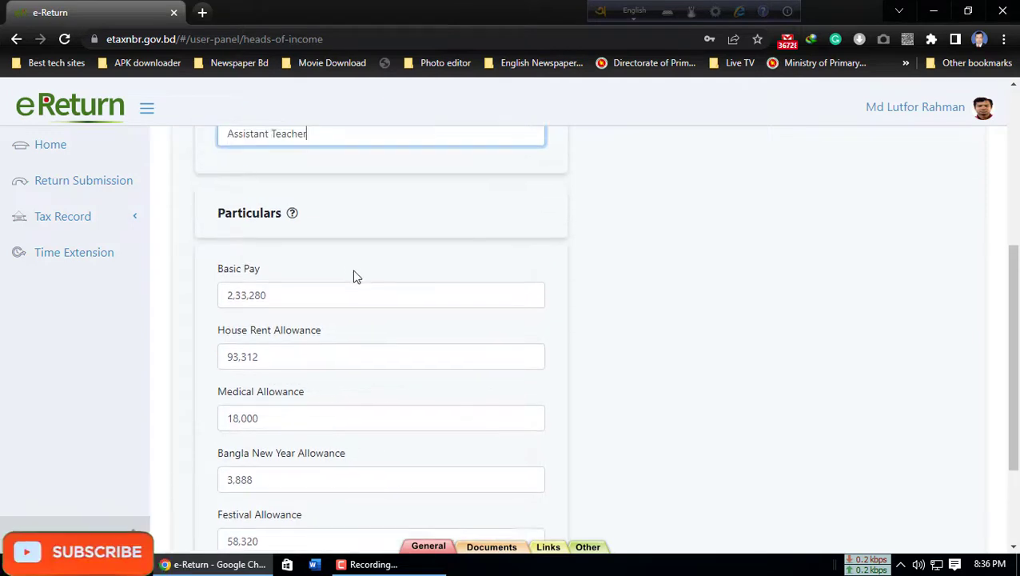
scroll(354, 272, down, 1)
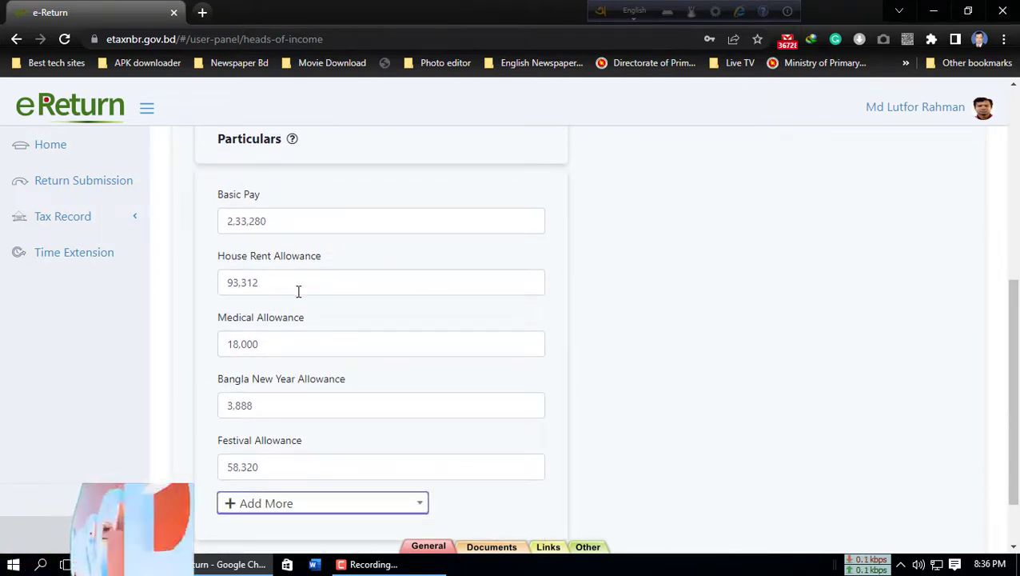
scroll(301, 283, down, 1)
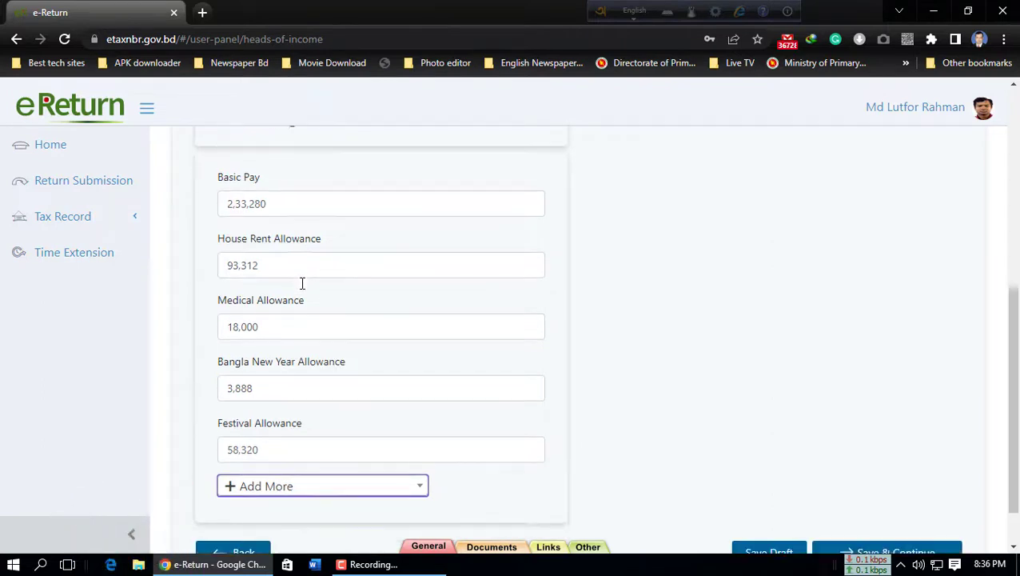
click(305, 276)
click(317, 337)
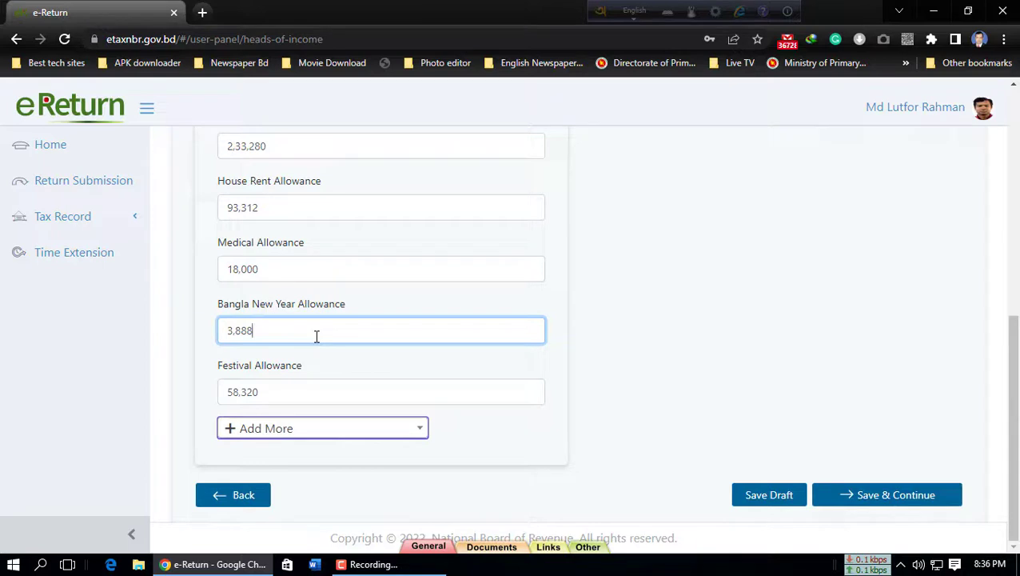
click(307, 391)
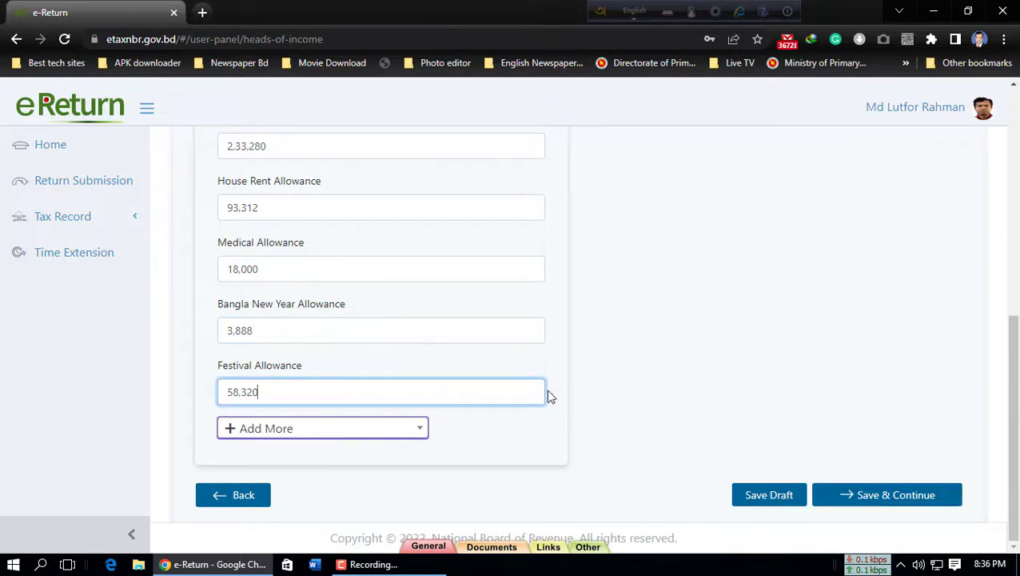
click(502, 429)
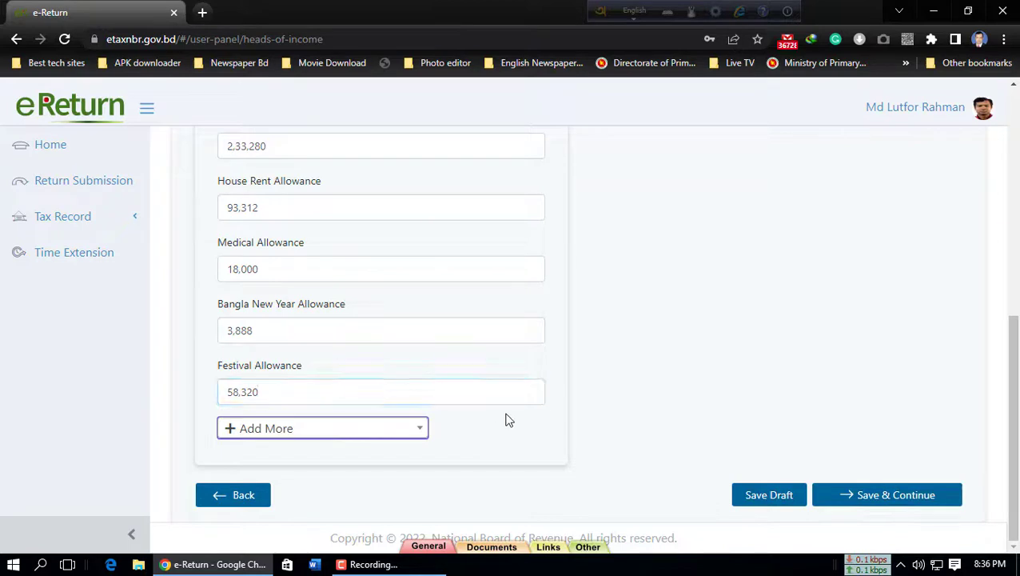
- Check the salary particulars once more, save the income details and continue to the rebate page
scroll(505, 419, up, 3)
scroll(507, 419, down, 3)
scroll(507, 419, up, 3)
scroll(507, 419, down, 3)
click(893, 497)
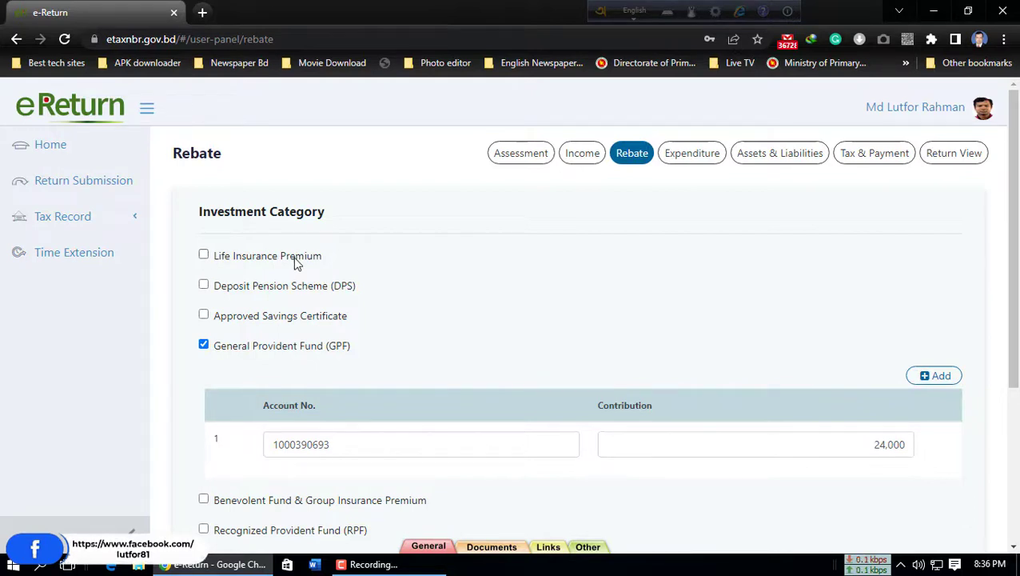
- Include Deposit Pension Scheme (DPS) as an investment and try a deposit amount of 60,000
click(204, 285)
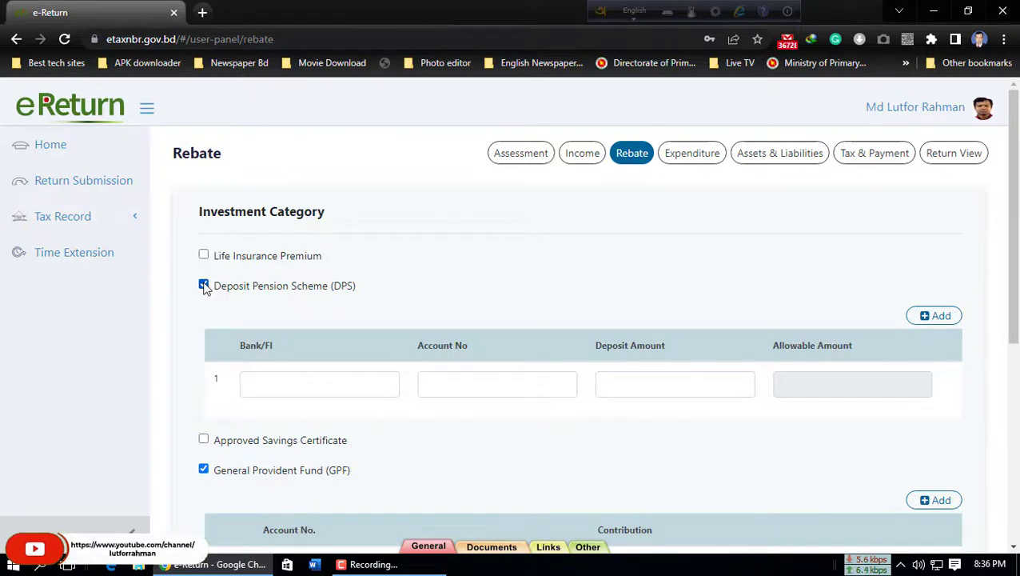
click(651, 382)
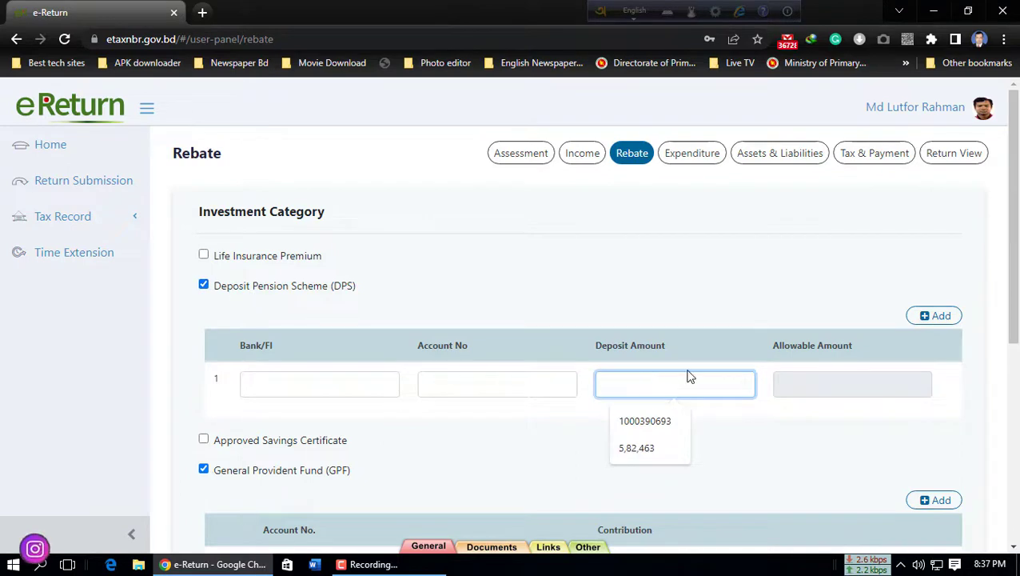
text(60,0)
text(0)
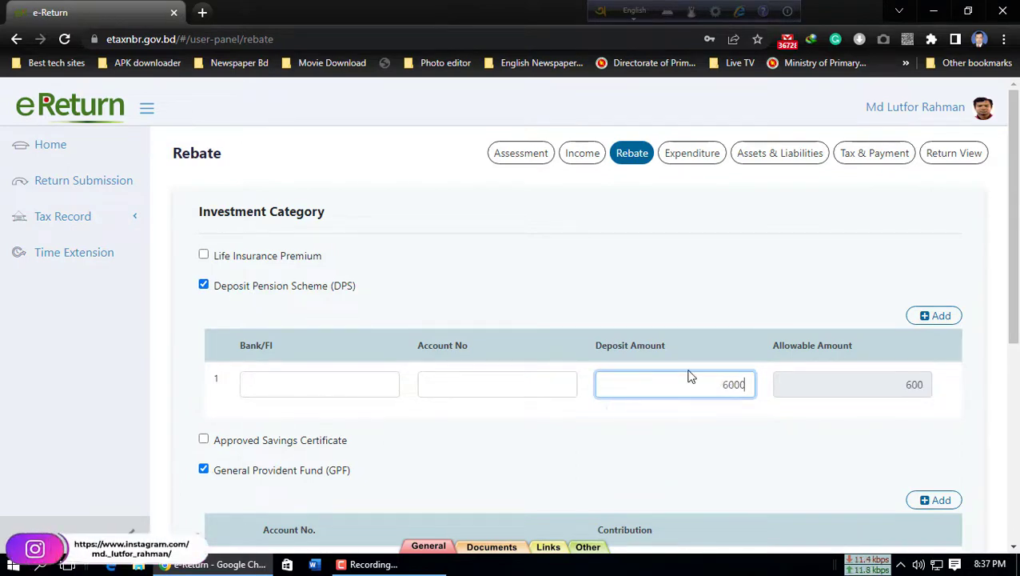
text(0)
key(BackSpace)
key(BackSpace)
key(BackSpace)
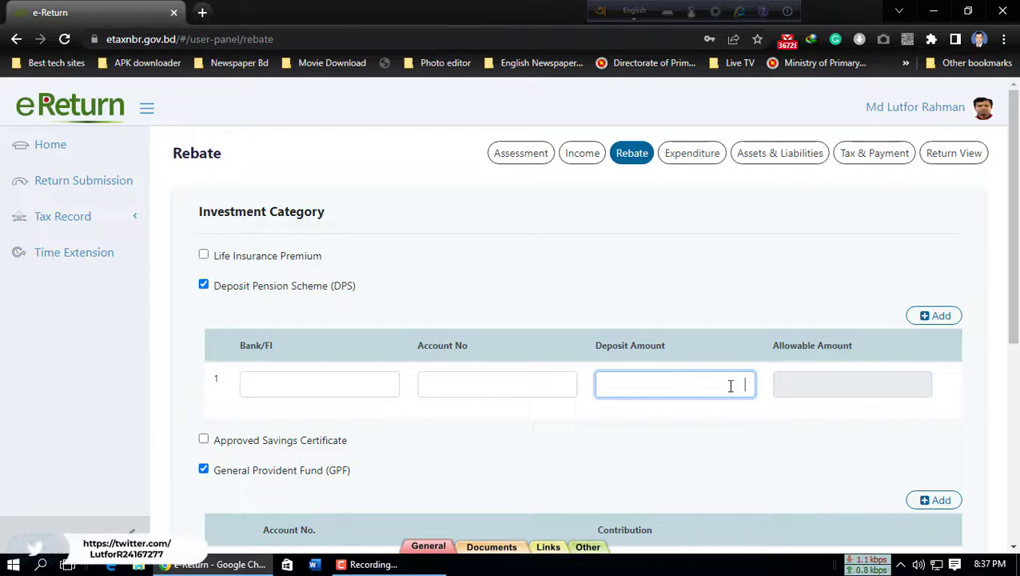
- Try a DPS deposit amount of 80,000 and check the allowable amount
text(80,000)
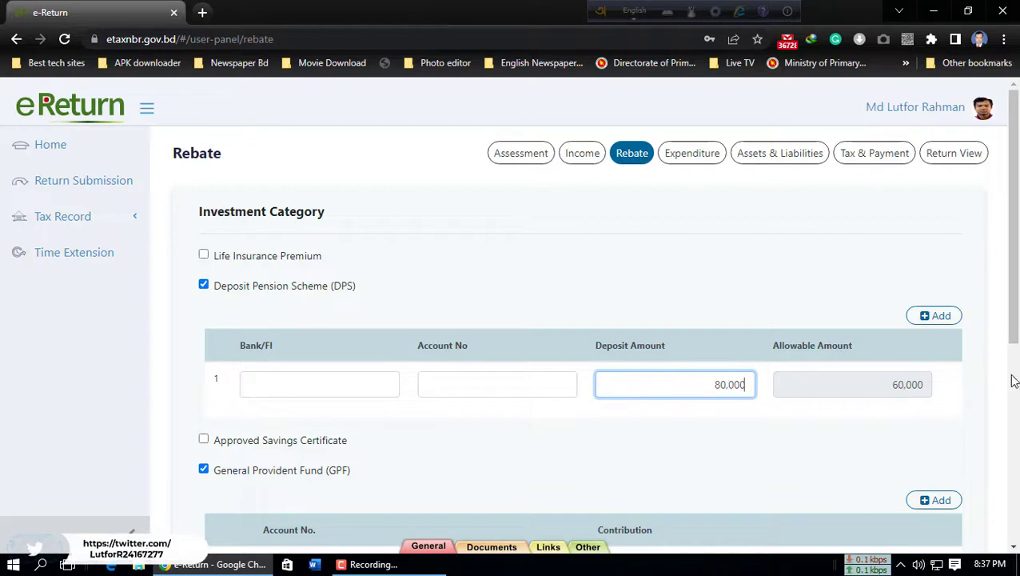
double_click(888, 385)
click(883, 432)
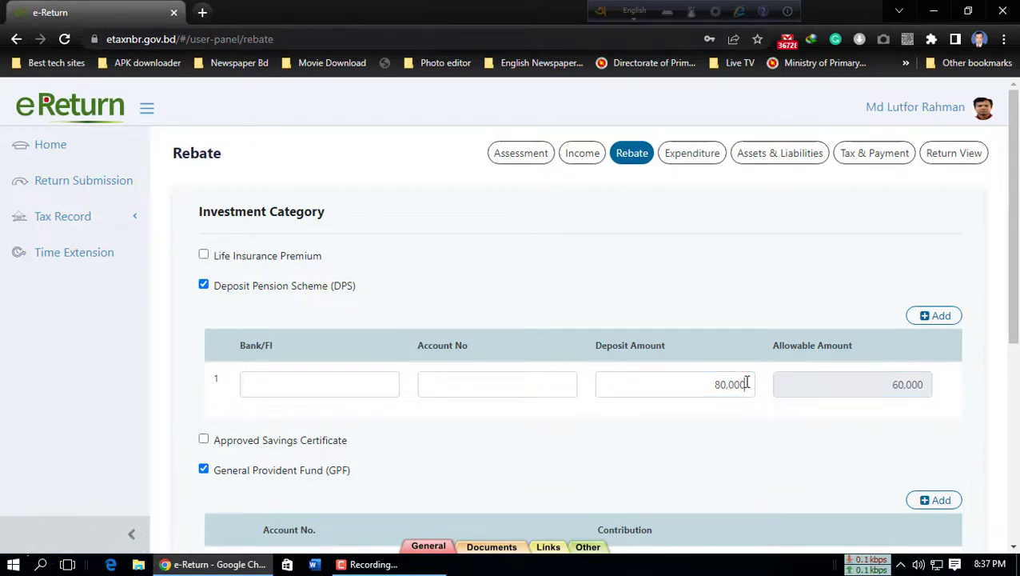
- Clear the DPS deposit amount and remove Deposit Pension Scheme from the investment categories
click(749, 386)
key(BackSpace)
key(BackSpace)
key(BackSpace)
key(BackSpace)
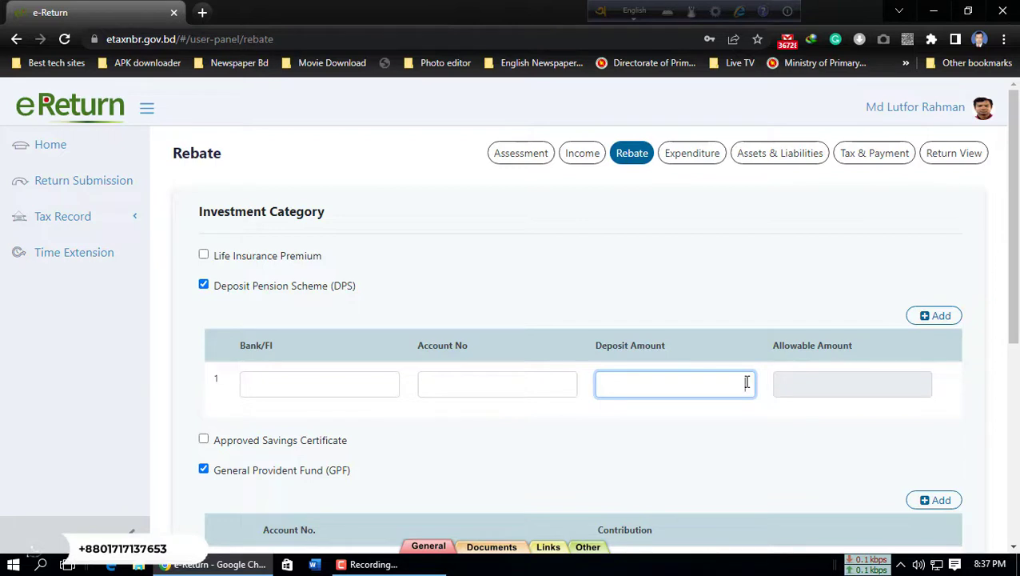
click(204, 286)
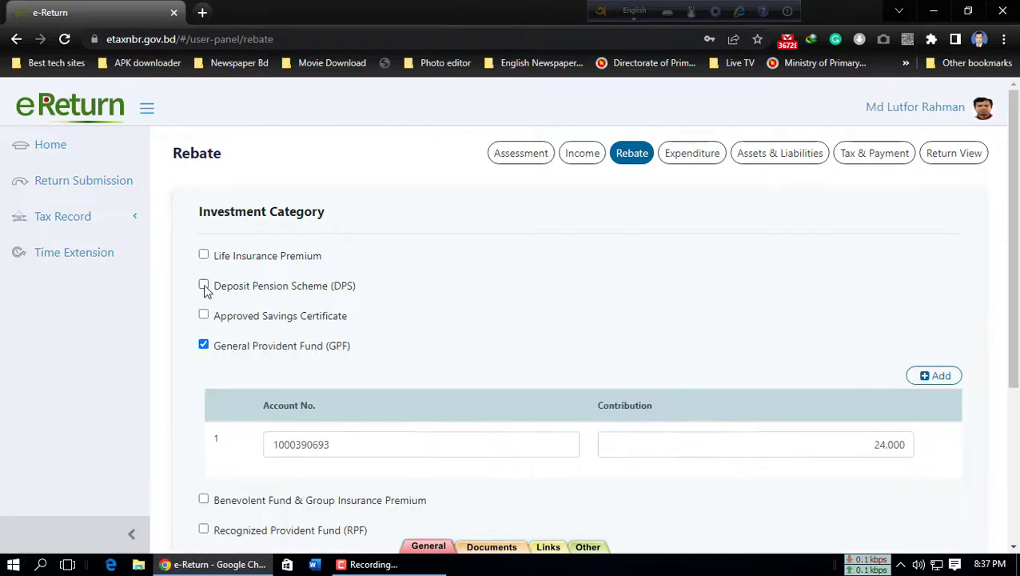
- Enable Approved Savings Certificate to inspect its entry fields, and disable it again
scroll(485, 303, down, 1)
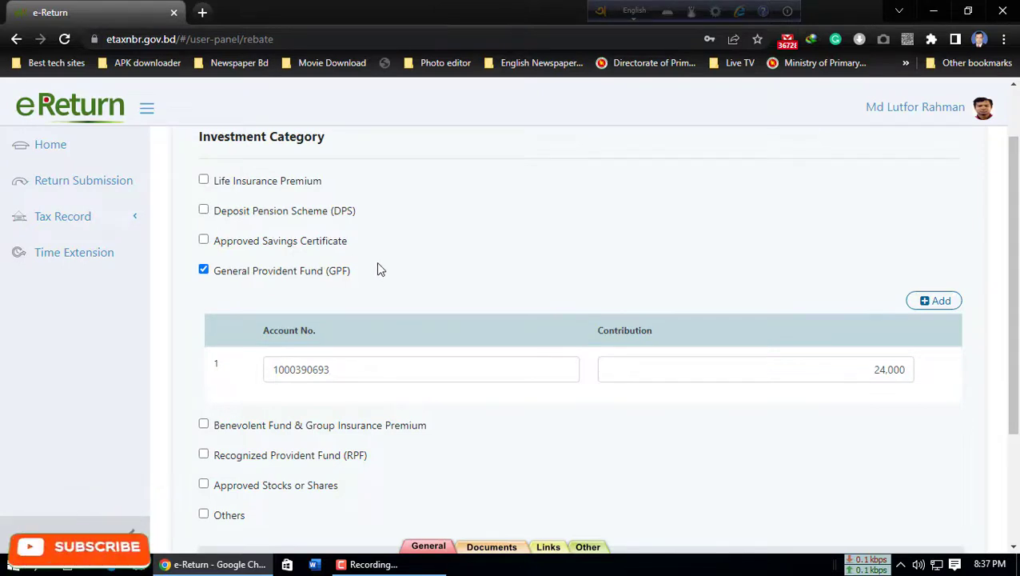
click(203, 240)
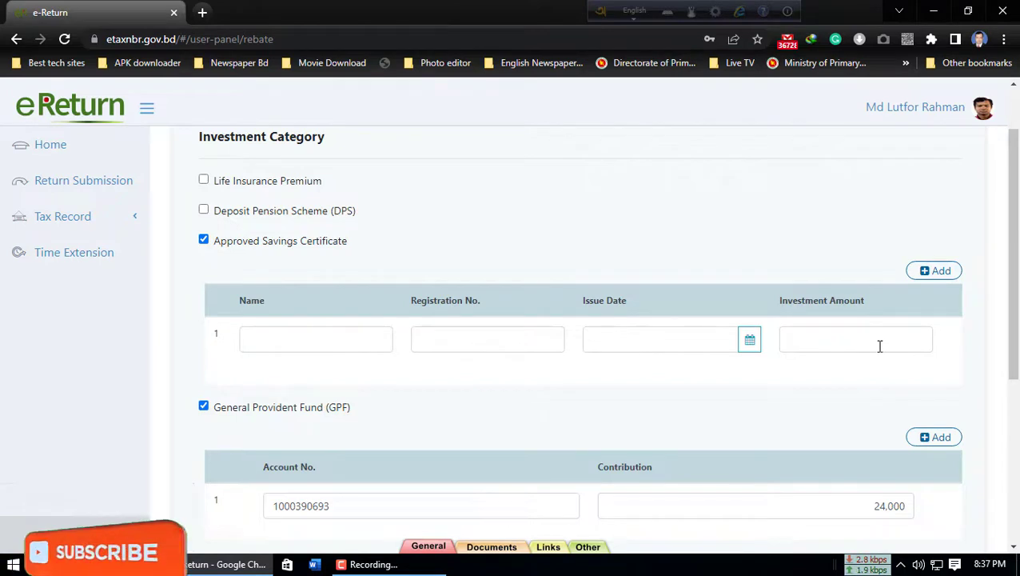
click(204, 241)
- Review the General Provident Fund (GPF) account number and contribution, along with the investment totals
scroll(538, 241, down, 1)
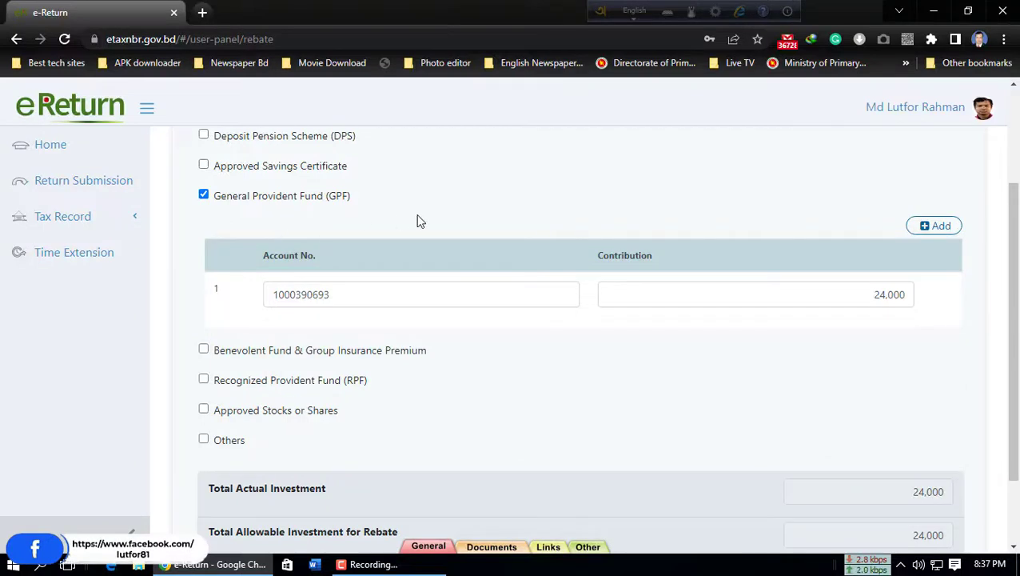
scroll(421, 221, up, 1)
scroll(421, 221, down, 1)
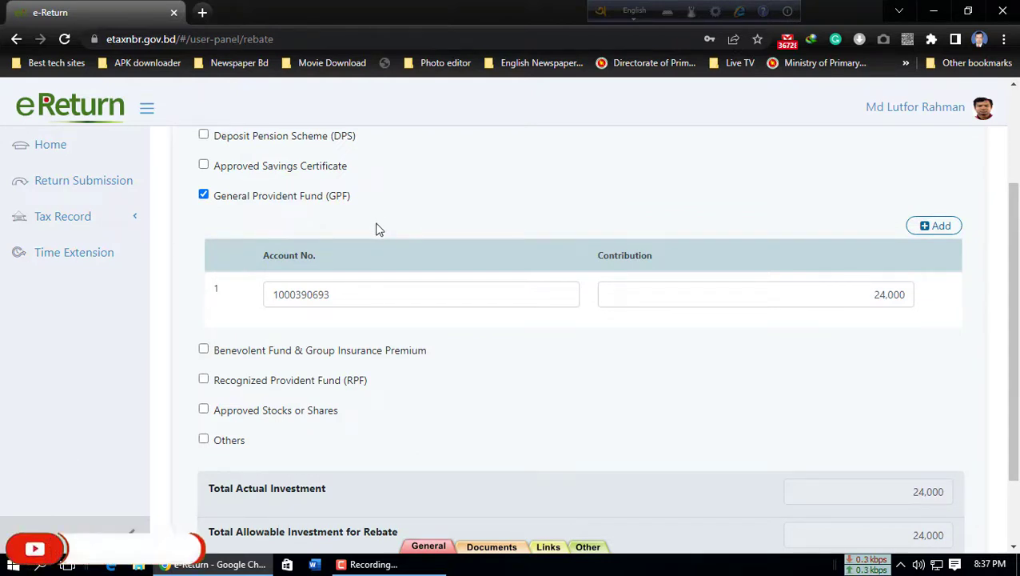
scroll(379, 218, down, 1)
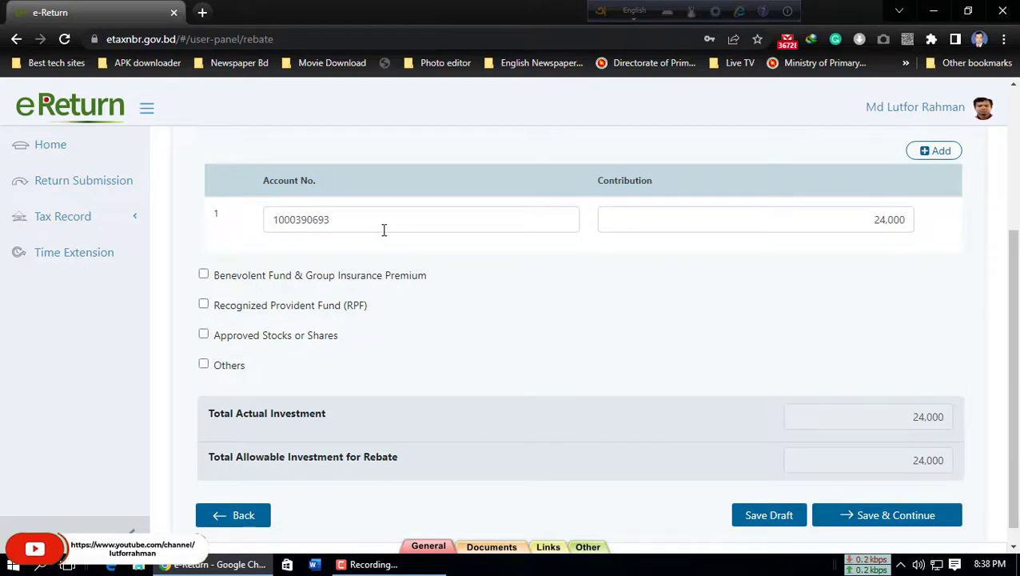
click(425, 225)
click(761, 221)
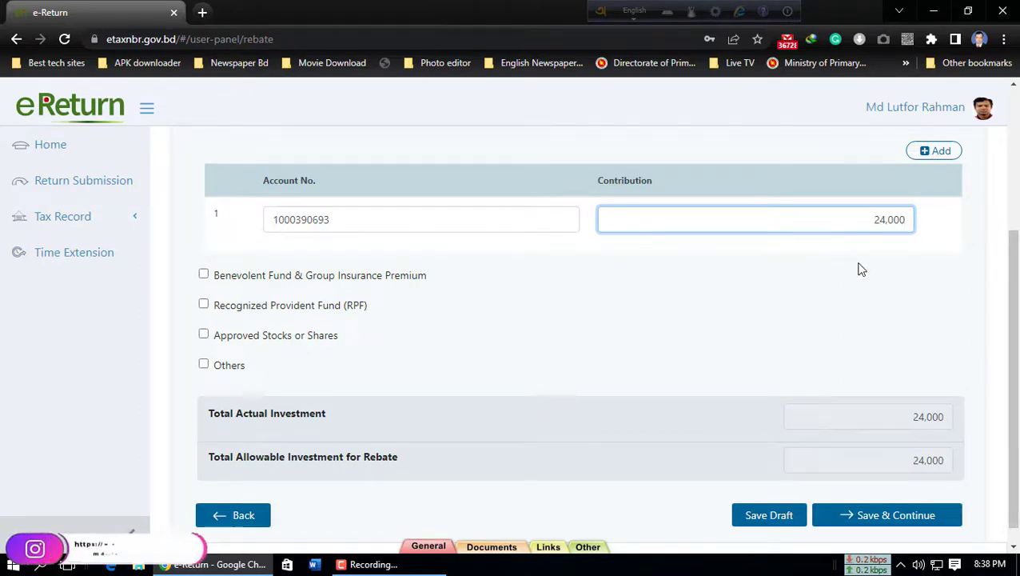
scroll(859, 269, down, 1)
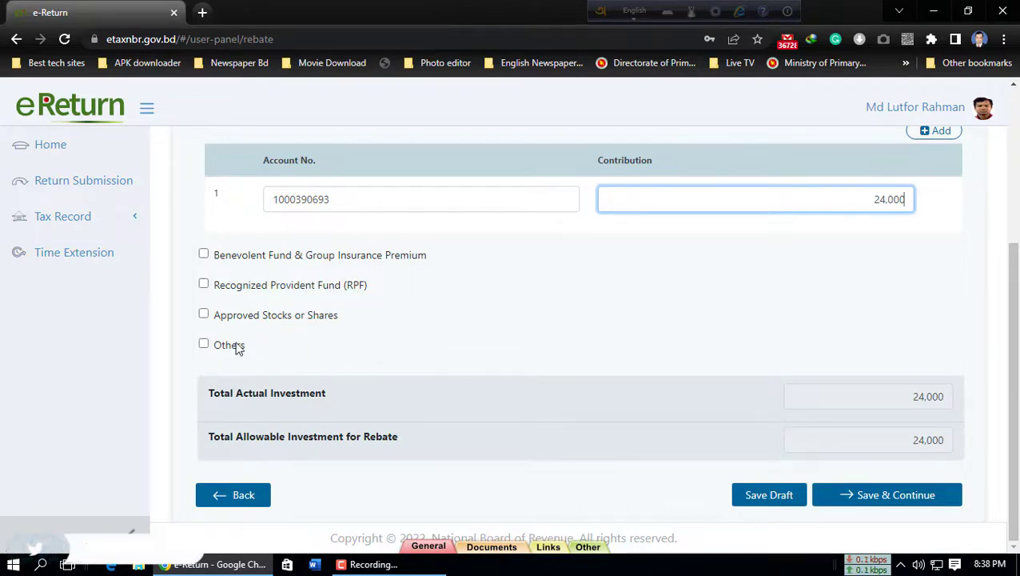
- Look over the investment categories, briefly enable Others and disable it again
scroll(228, 335, up, 3)
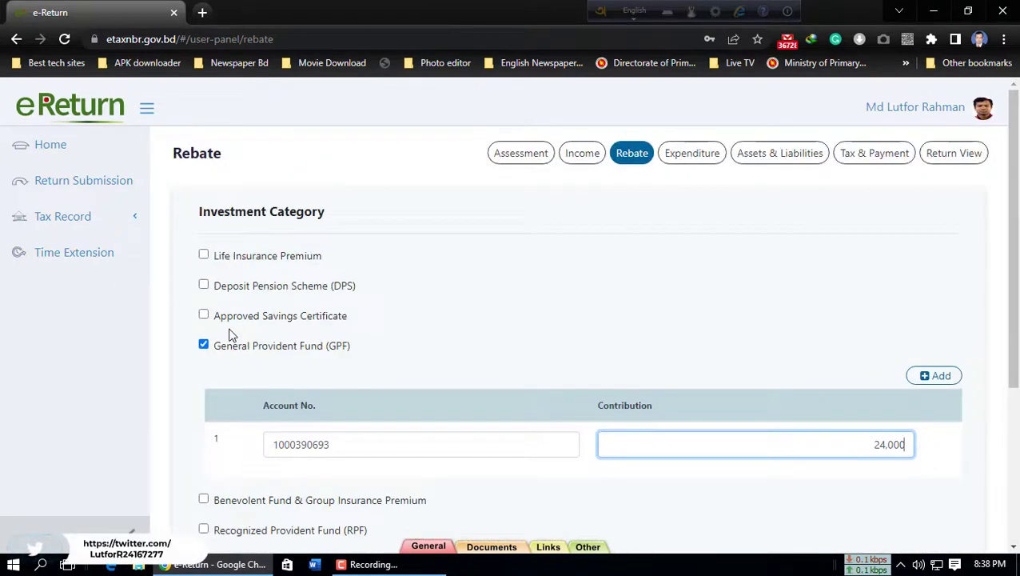
scroll(229, 335, down, 3)
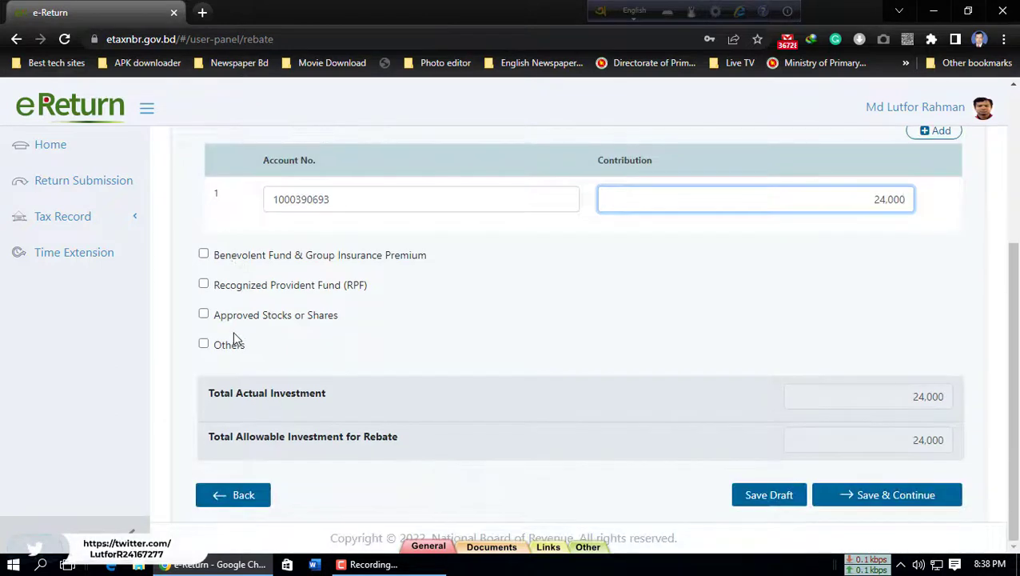
click(203, 344)
click(203, 344)
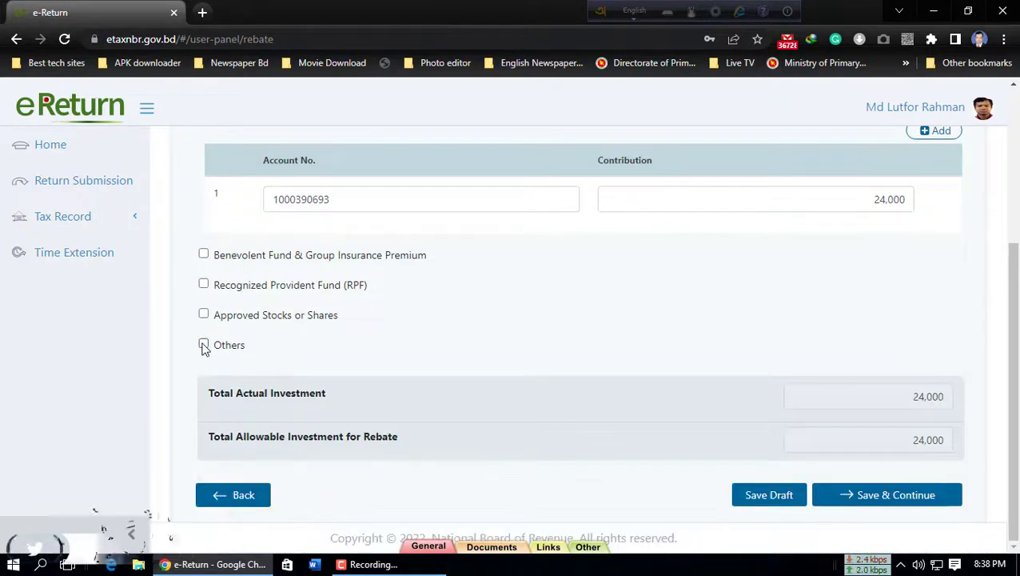
- Check the options offered under Others, leave it disabled, and save the rebate details to continue to Expenditure
click(203, 344)
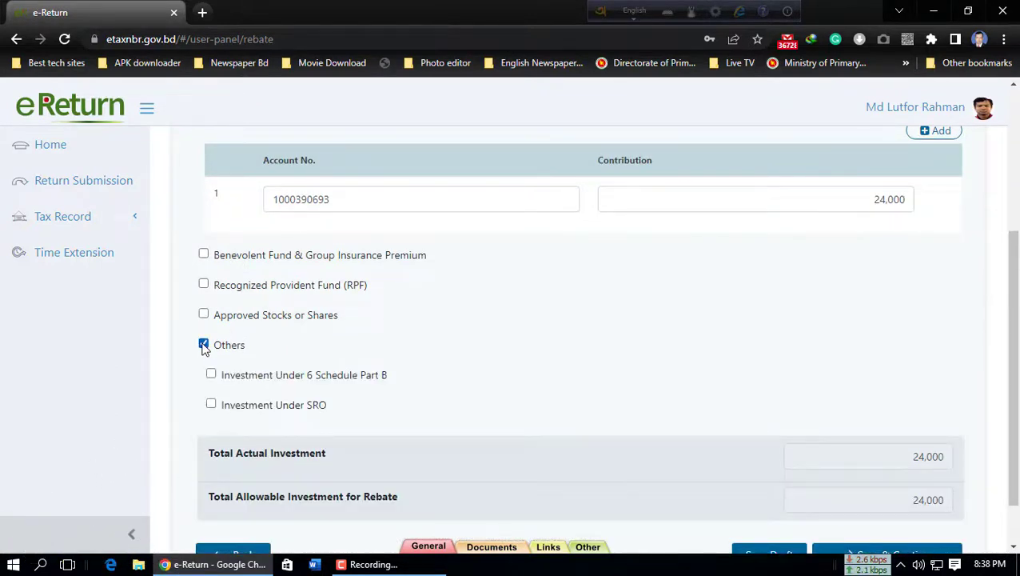
click(203, 345)
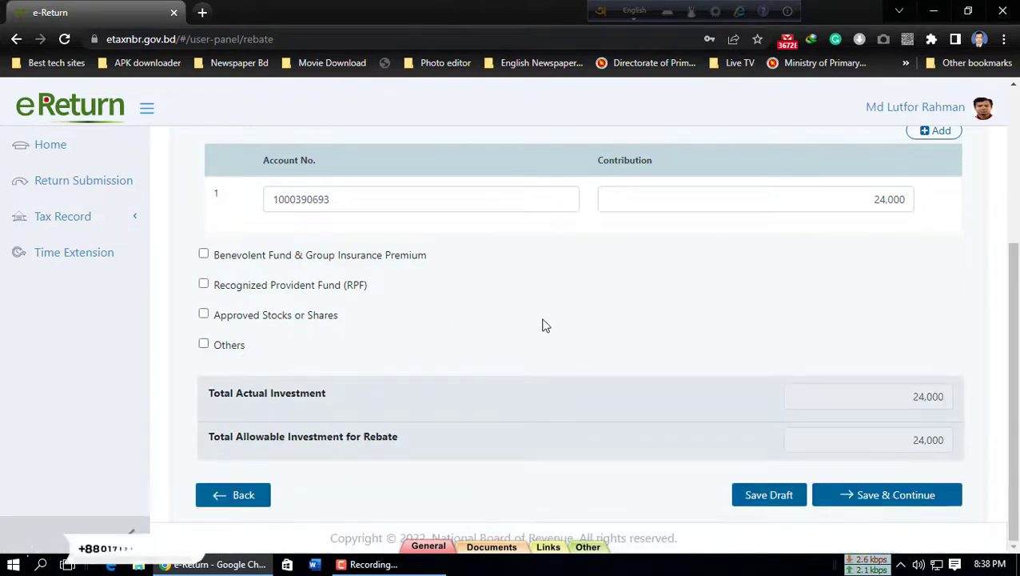
scroll(416, 328, up, 3)
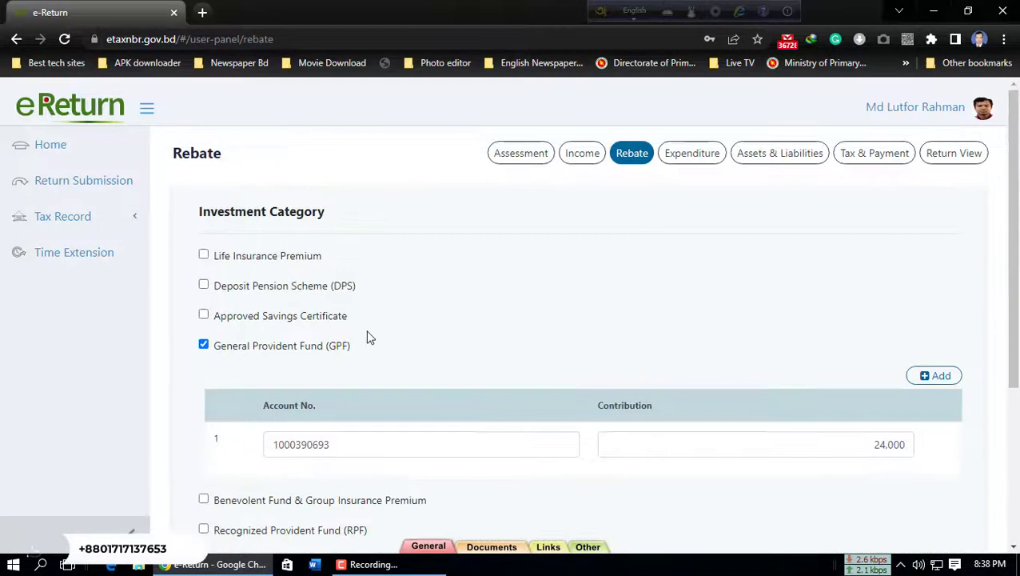
scroll(370, 338, down, 3)
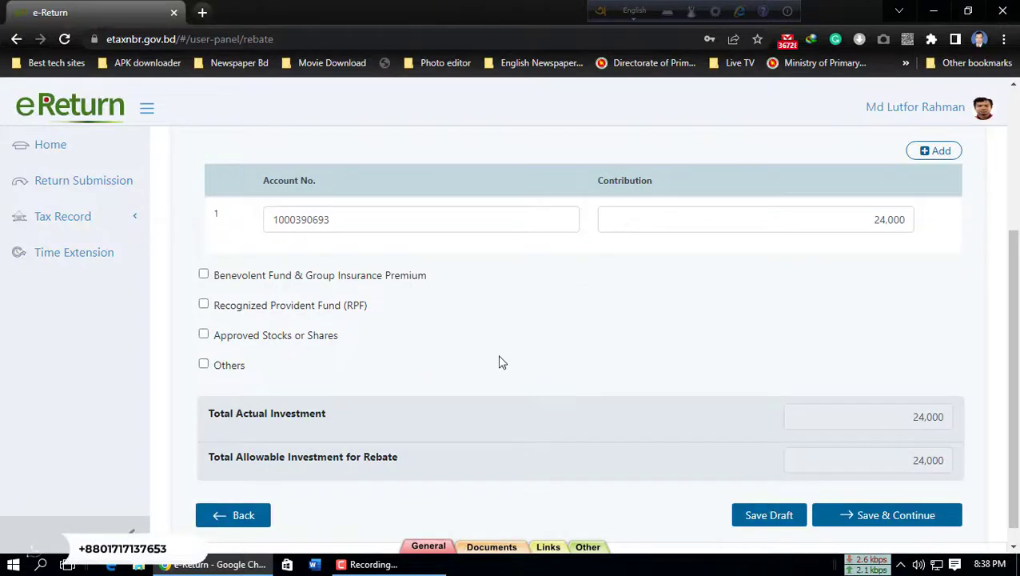
scroll(595, 347, up, 3)
scroll(595, 347, down, 3)
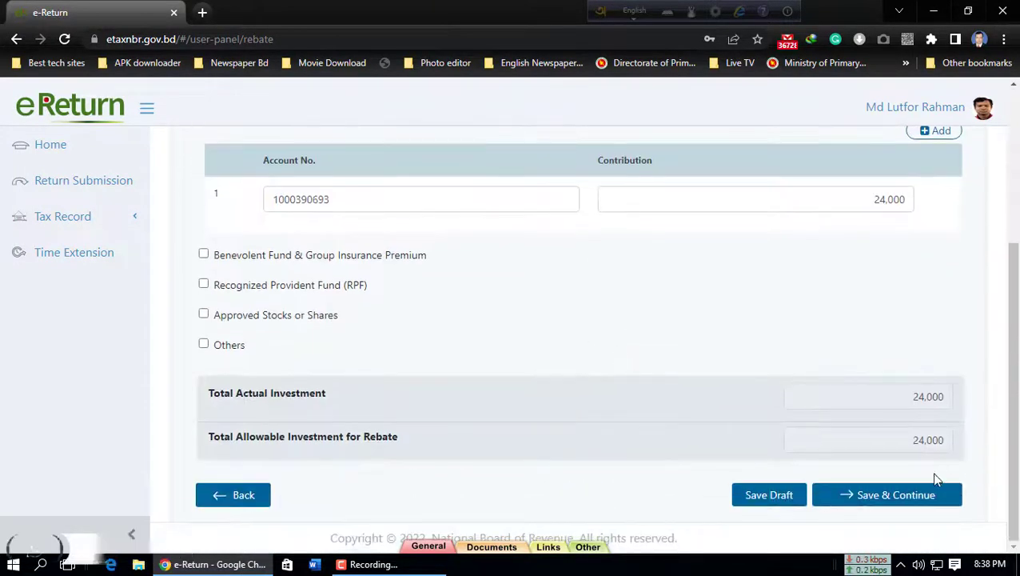
click(908, 495)
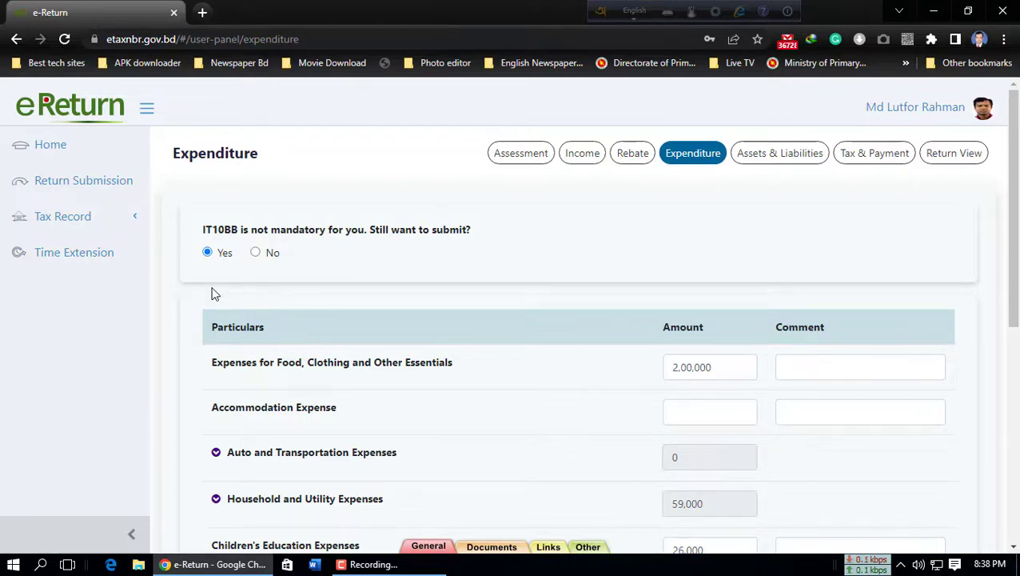
- Review the IT10BB submission choice and the expenditure rows from food and clothing down to the total amount of expense and tax
scroll(543, 303, down, 2)
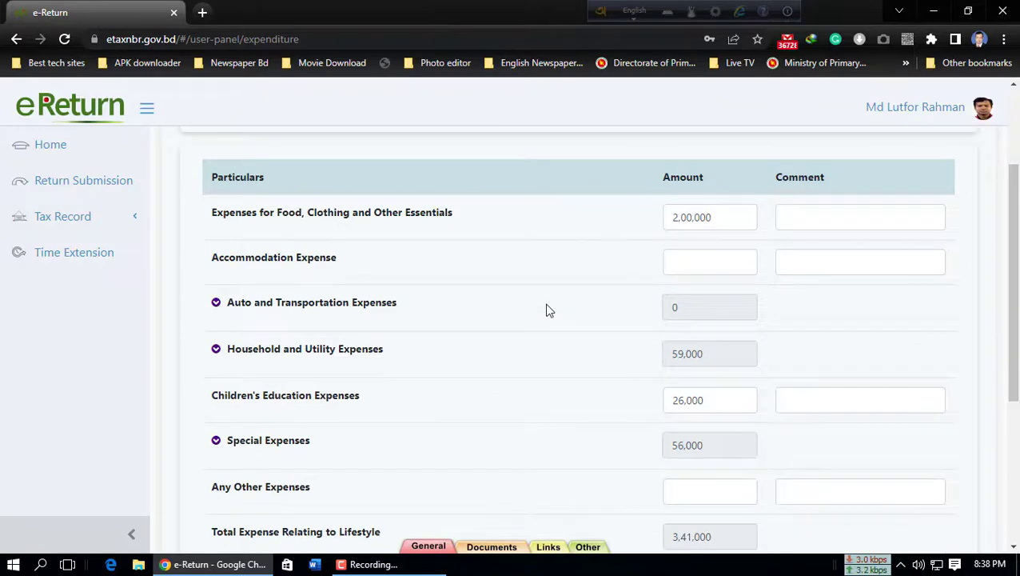
scroll(548, 311, up, 2)
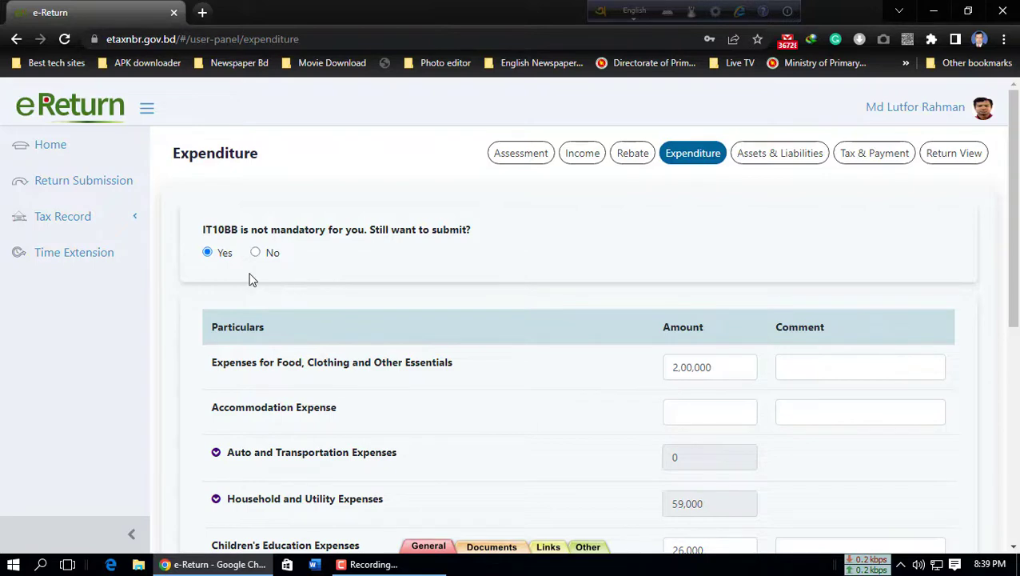
scroll(534, 378, down, 1)
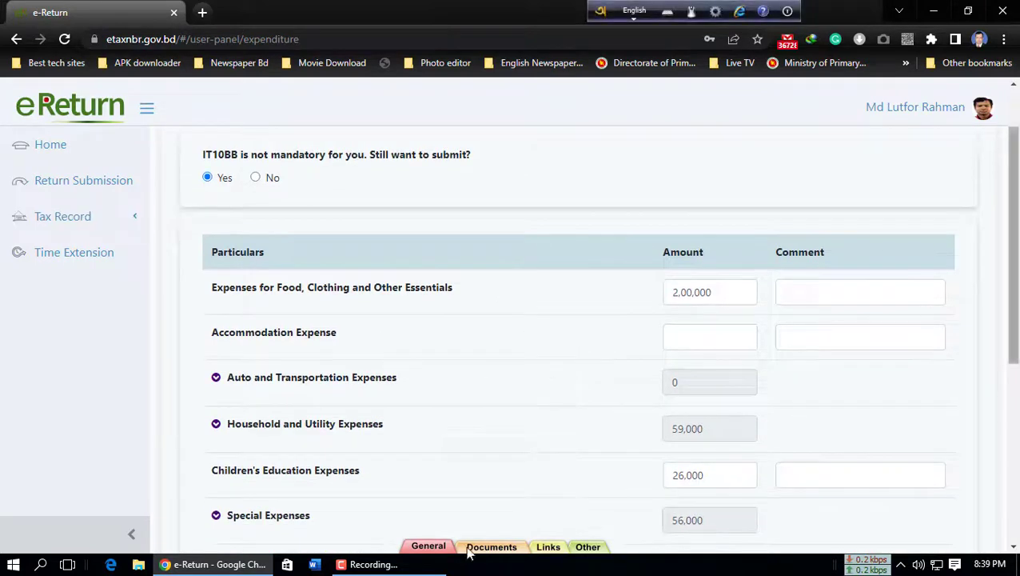
scroll(568, 396, up, 1)
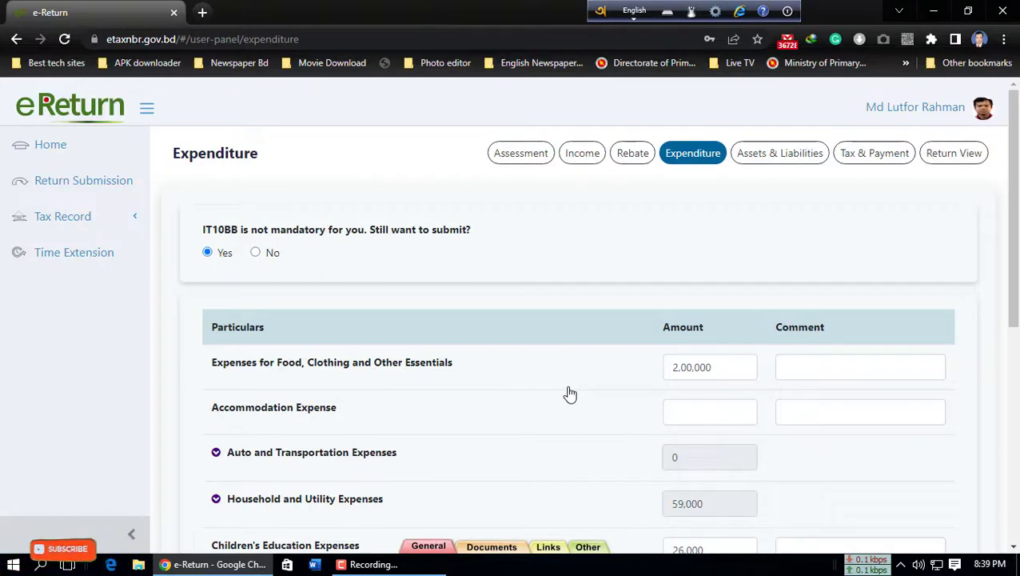
scroll(569, 403, down, 1)
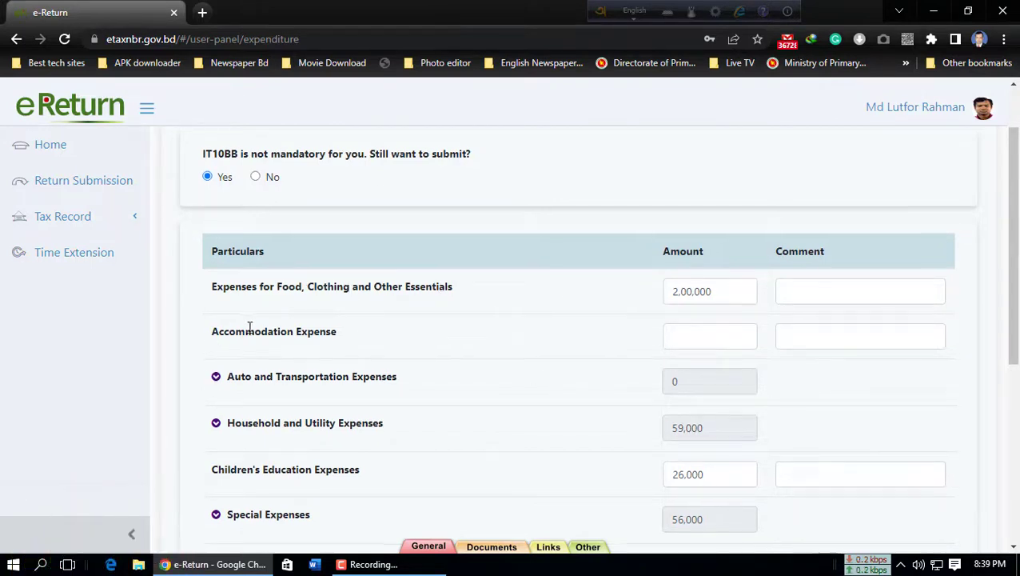
scroll(251, 326, down, 1)
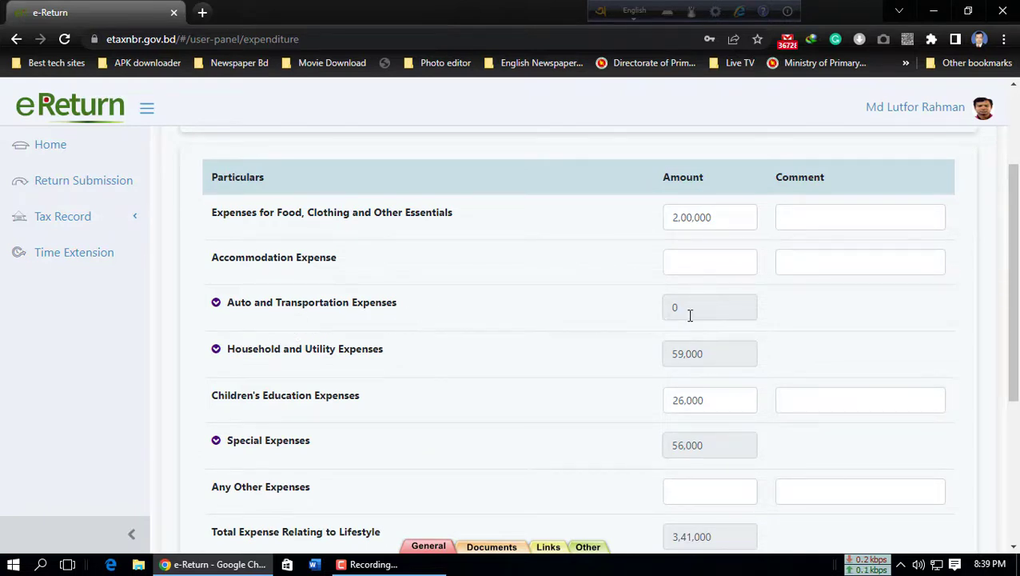
scroll(327, 410, down, 1)
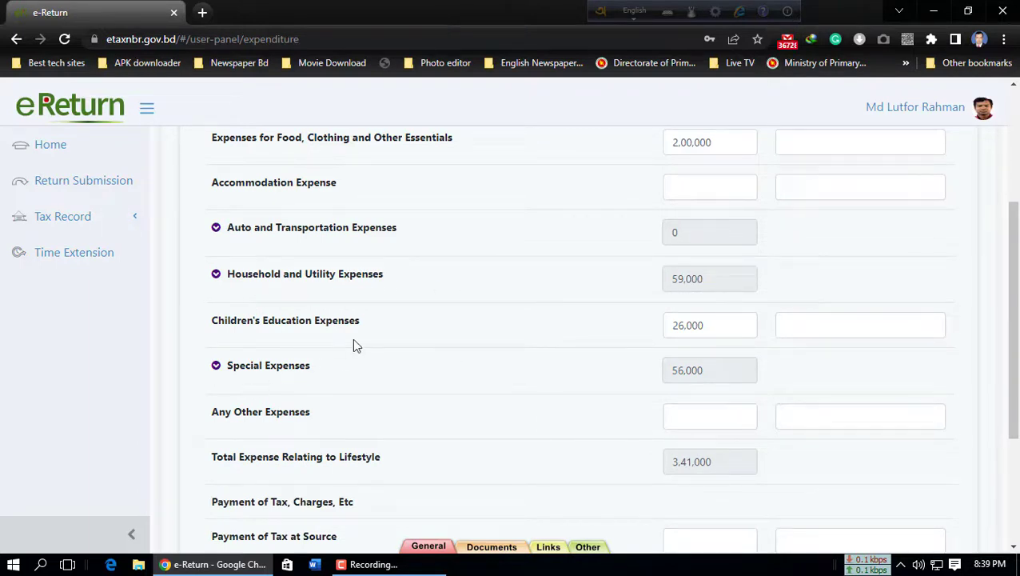
scroll(382, 338, down, 1)
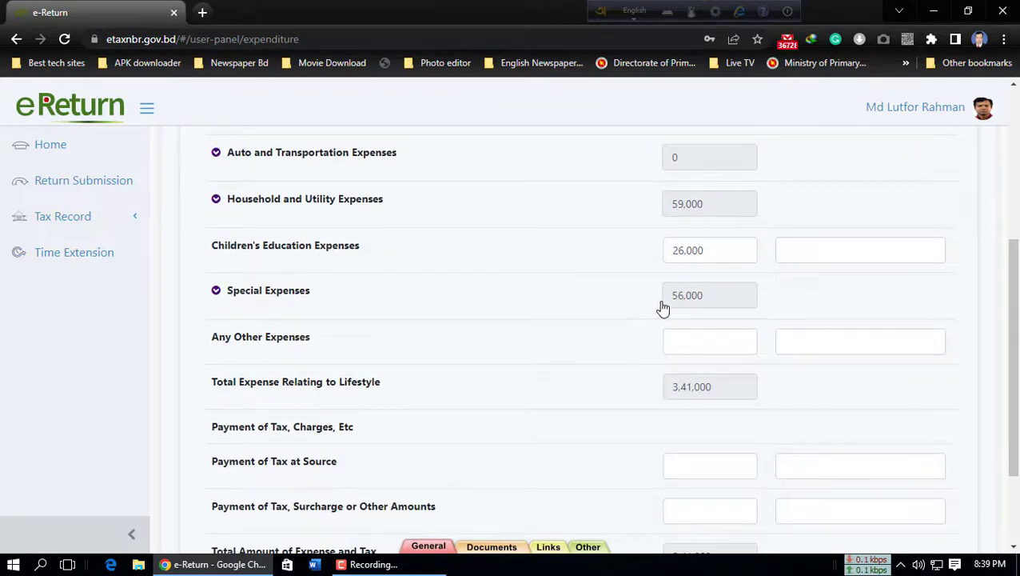
scroll(661, 302, down, 1)
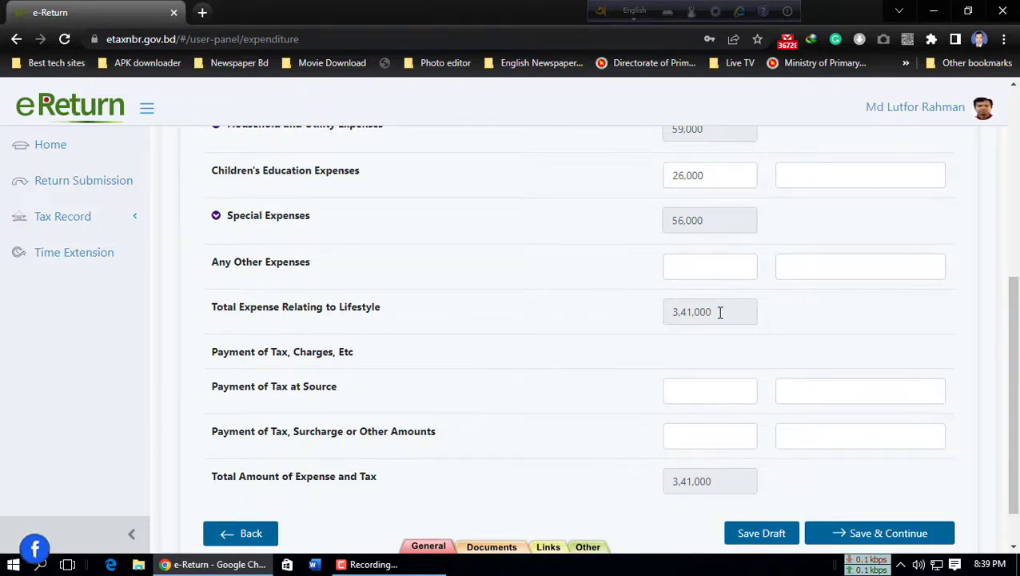
scroll(618, 325, down, 1)
- Compare the individual household, education and special expense amounts with the Total Expense Relating to Lifestyle
scroll(695, 309, up, 2)
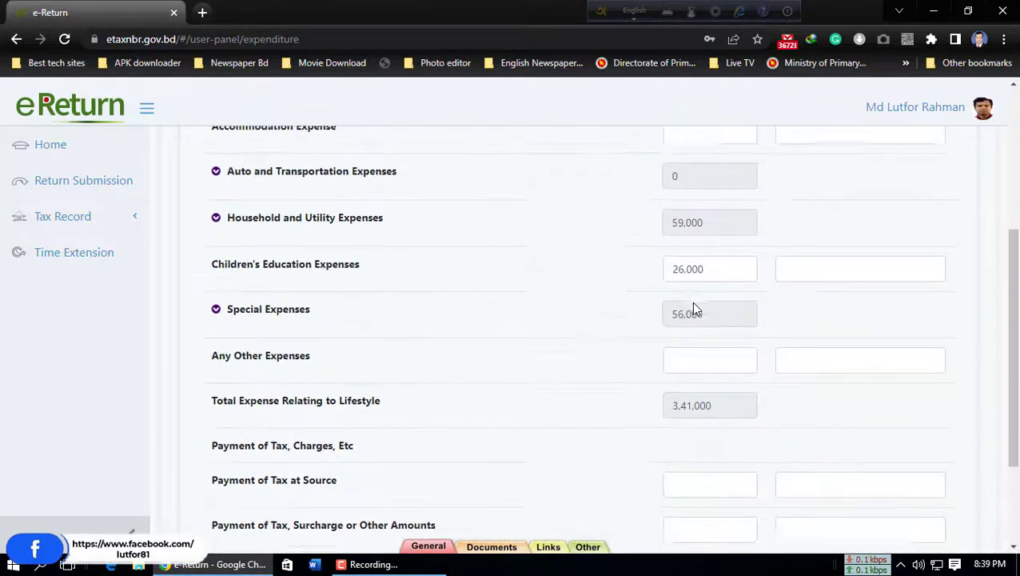
scroll(731, 311, down, 1)
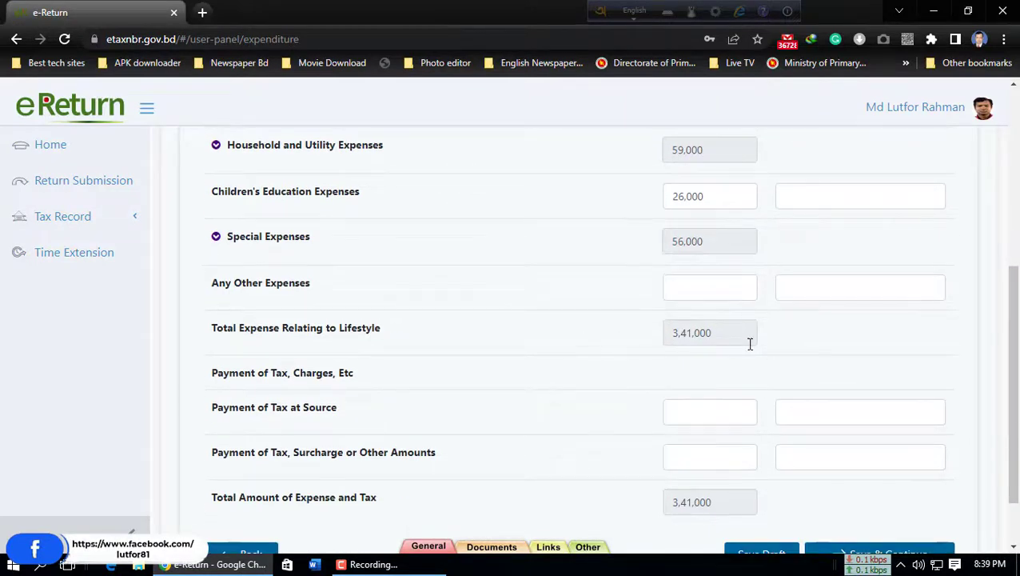
scroll(709, 323, up, 2)
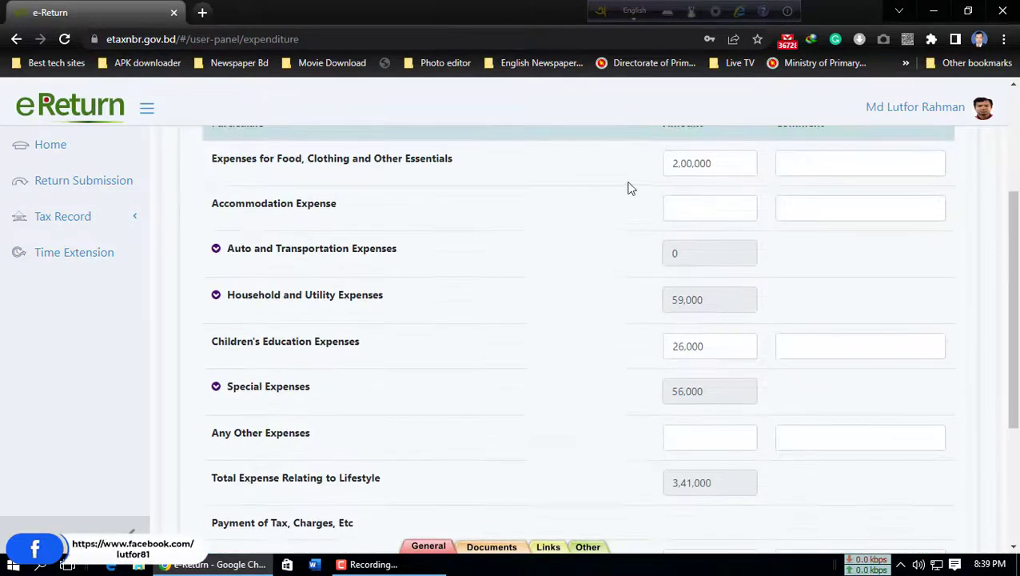
scroll(684, 233, down, 1)
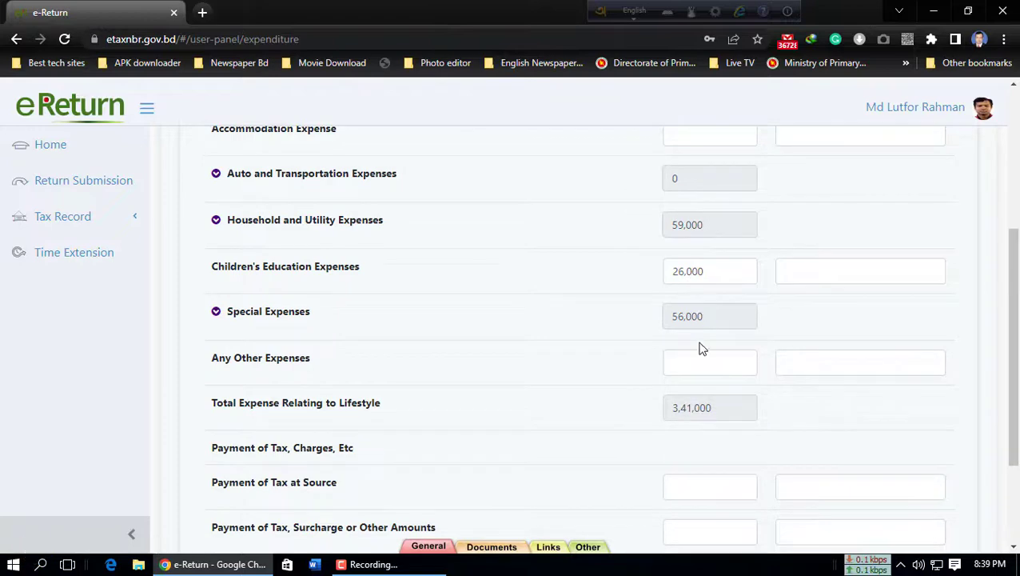
scroll(700, 349, down, 2)
scroll(702, 349, up, 2)
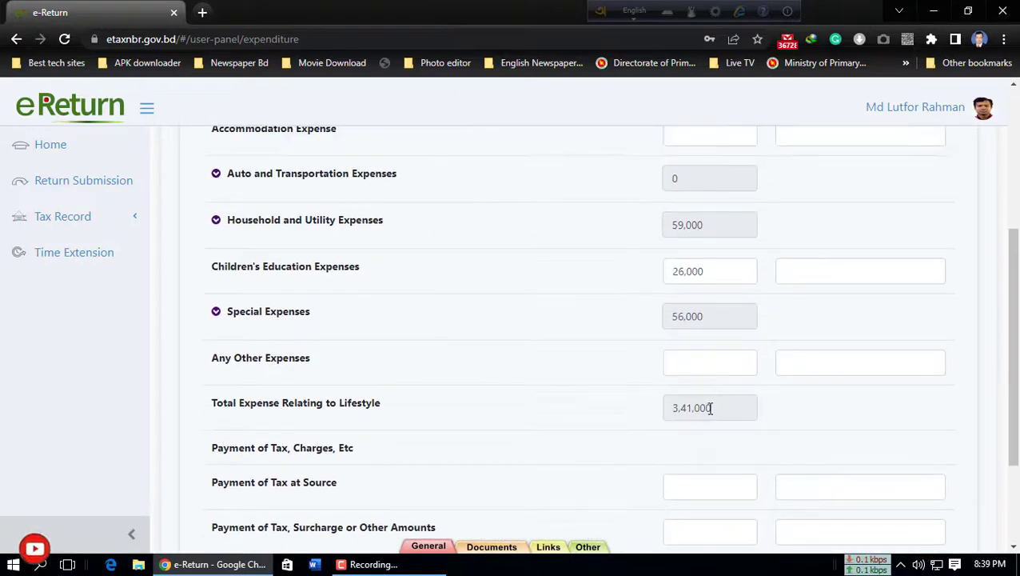
scroll(716, 407, up, 1)
scroll(700, 384, down, 2)
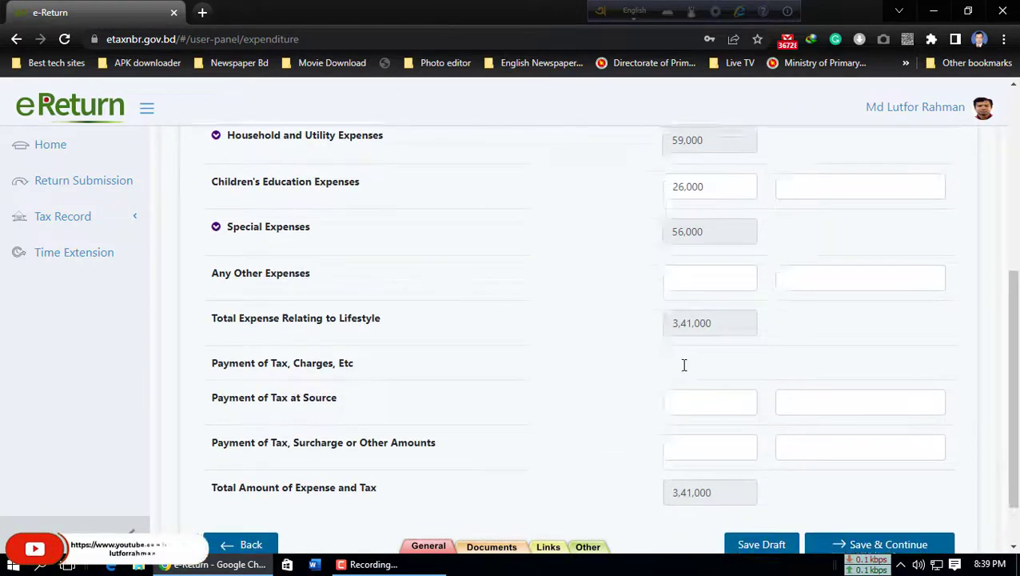
- Check the tax and surcharge payment rows, and save the expenditure details to continue to Assets & Liabilities
scroll(684, 365, down, 1)
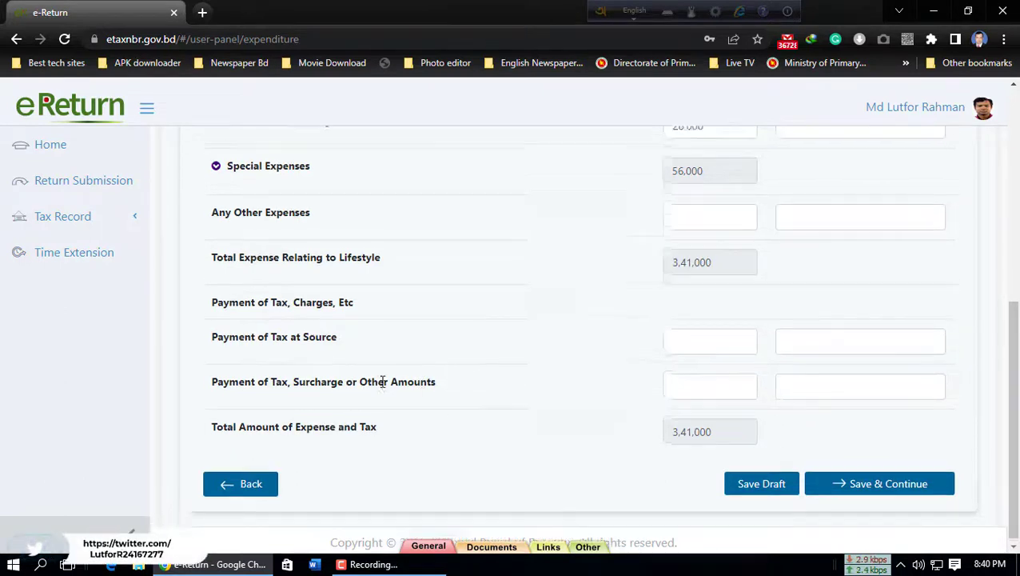
scroll(383, 380, up, 3)
scroll(381, 383, down, 3)
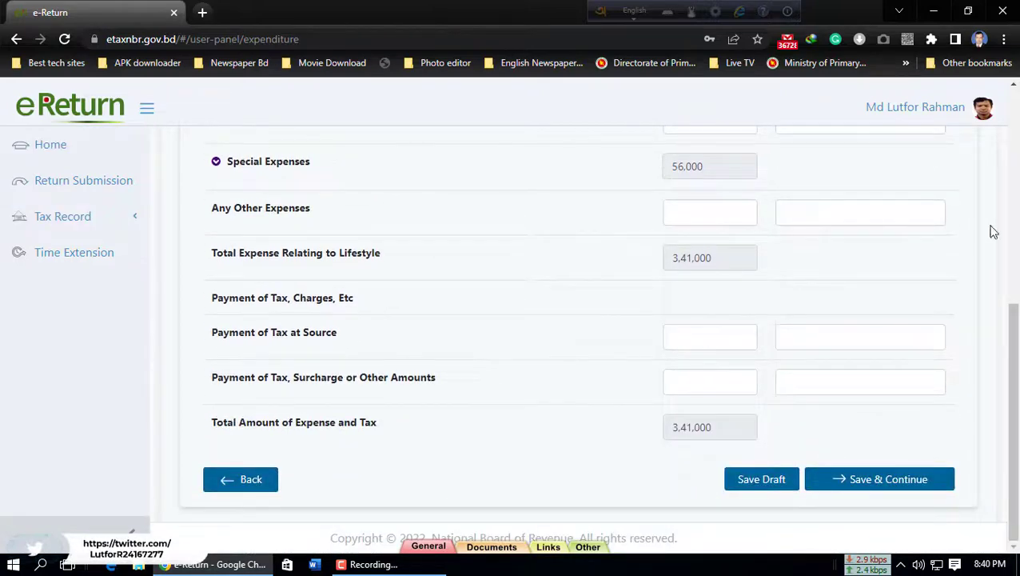
scroll(940, 360, up, 2)
scroll(927, 416, down, 2)
click(909, 481)
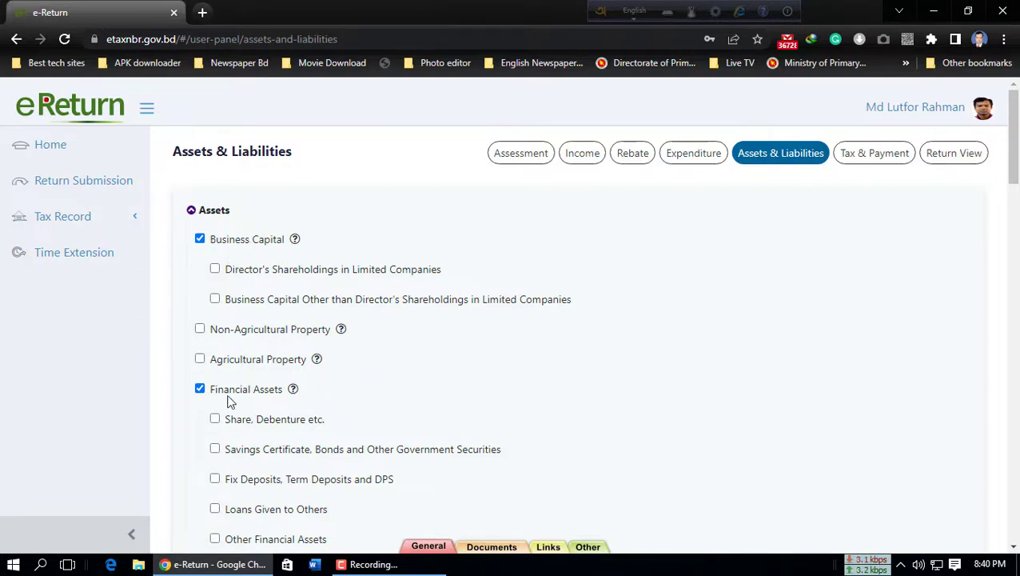
- Review the Assets categories from Business Capital, property and Financial Assets down to Motor Car
scroll(237, 291, down, 1)
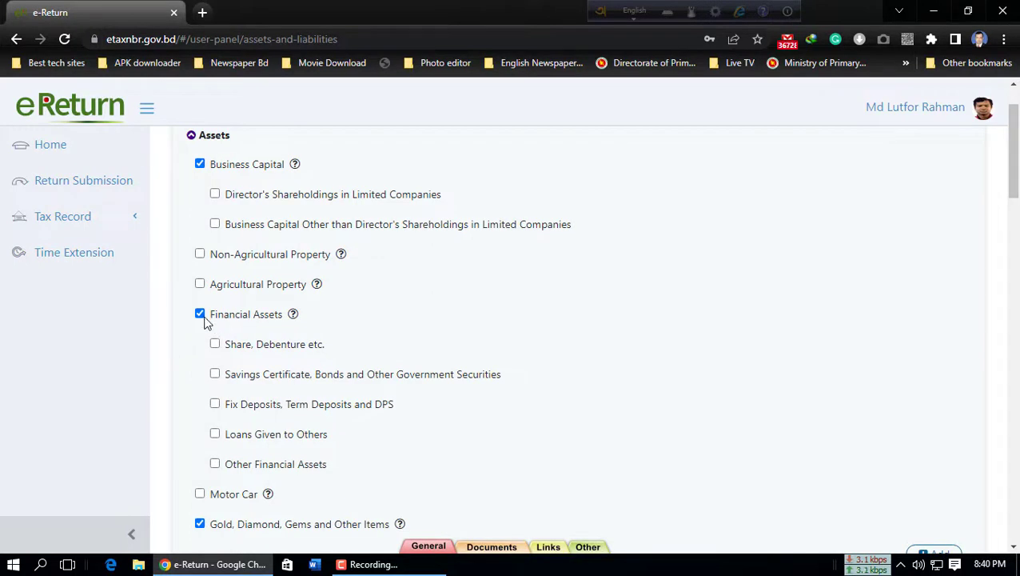
scroll(312, 328, up, 2)
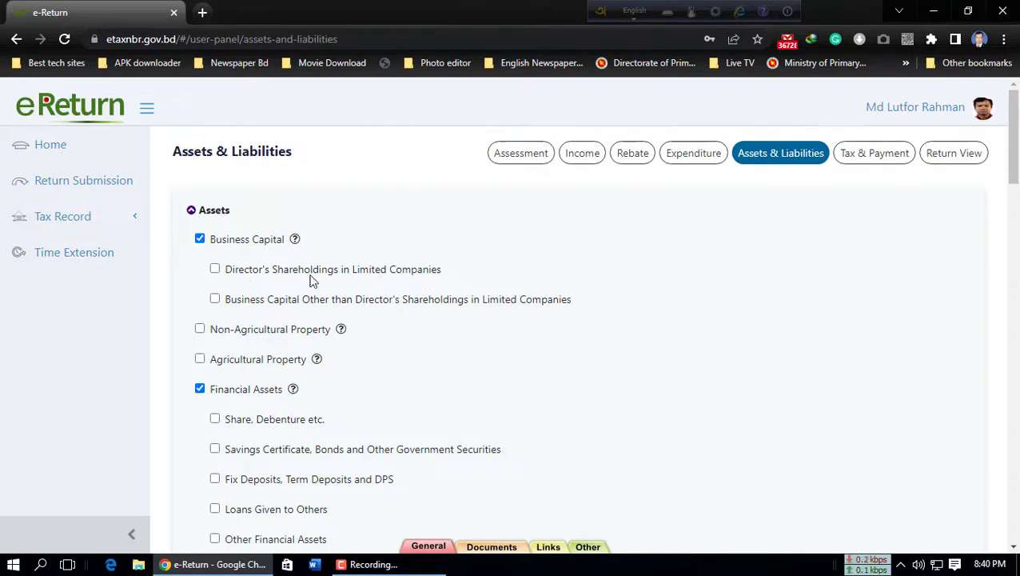
scroll(425, 276, down, 1)
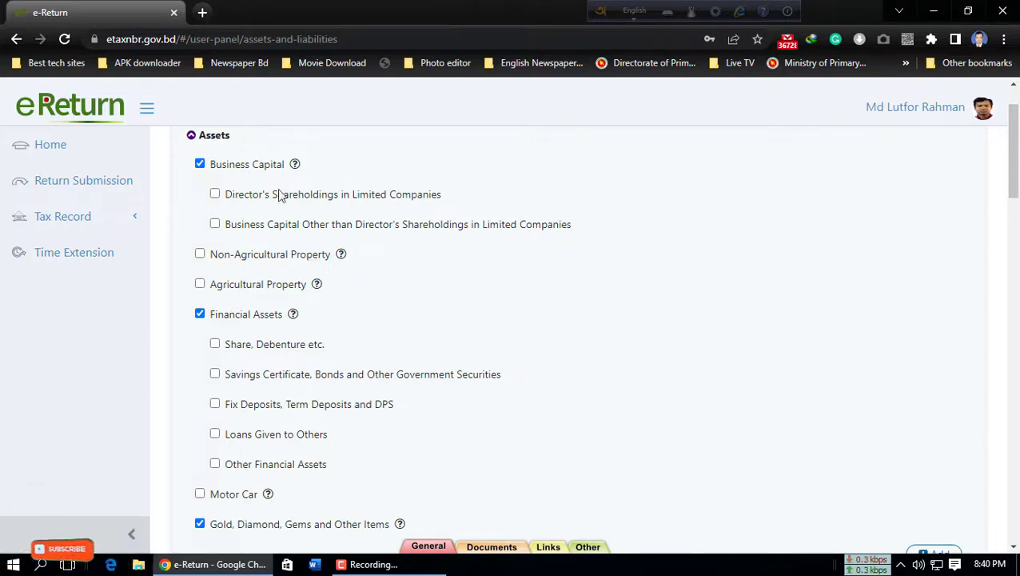
scroll(352, 254, down, 1)
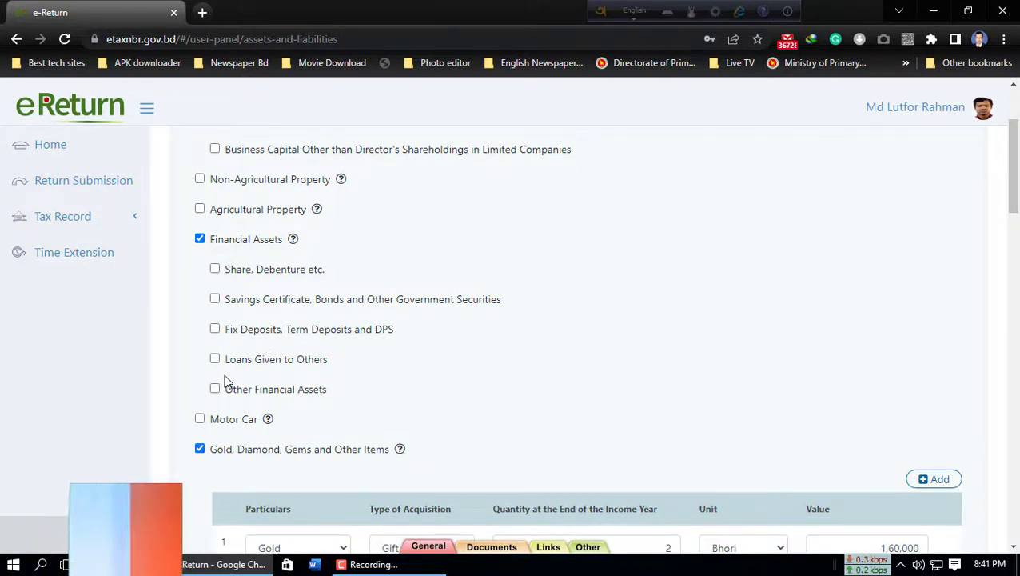
scroll(289, 374, down, 2)
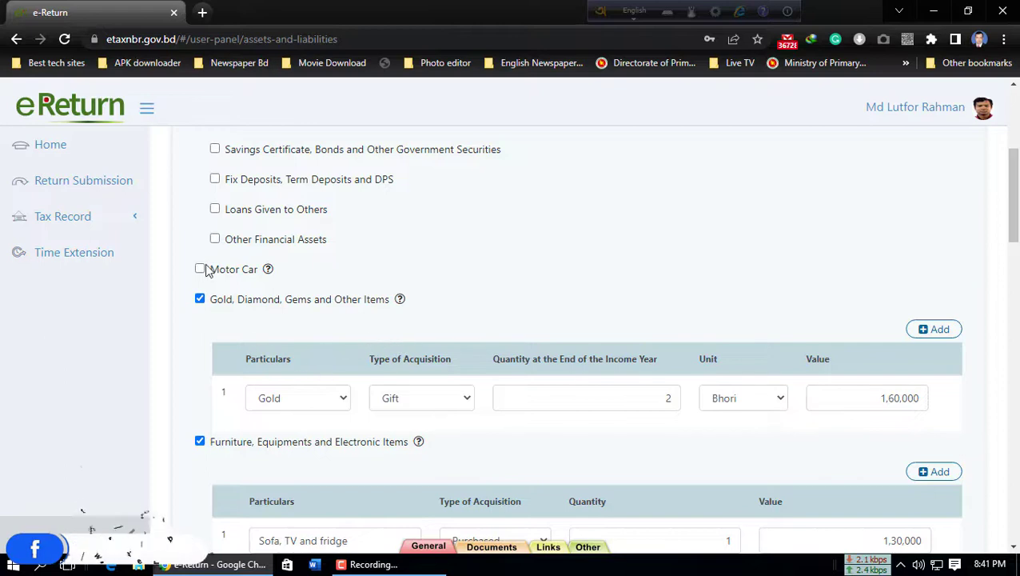
scroll(382, 279, down, 1)
scroll(379, 285, up, 2)
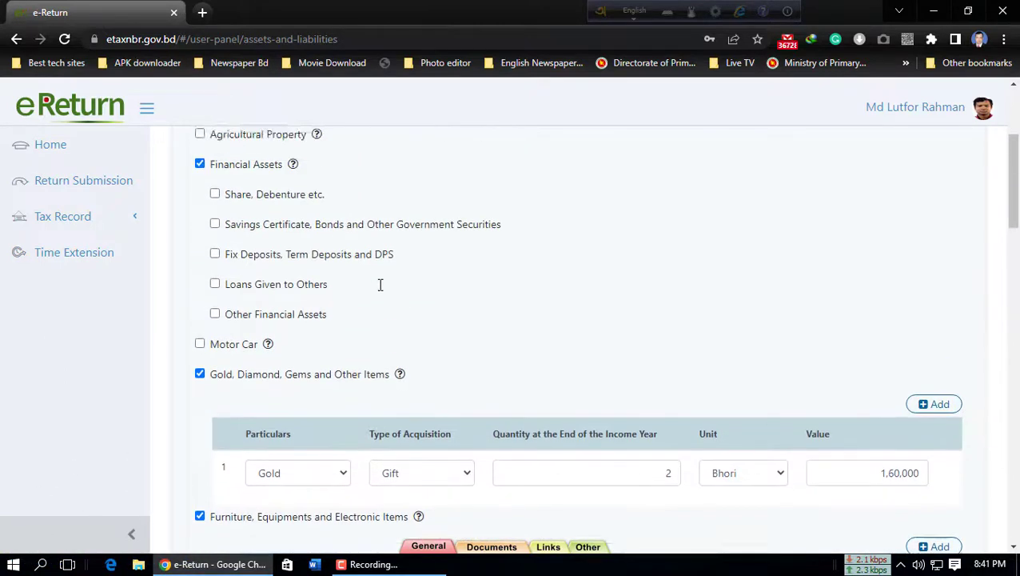
- Examine the asset entries for gold, for furniture and electronic items, and for Other Assets of Significant Value
scroll(379, 285, down, 2)
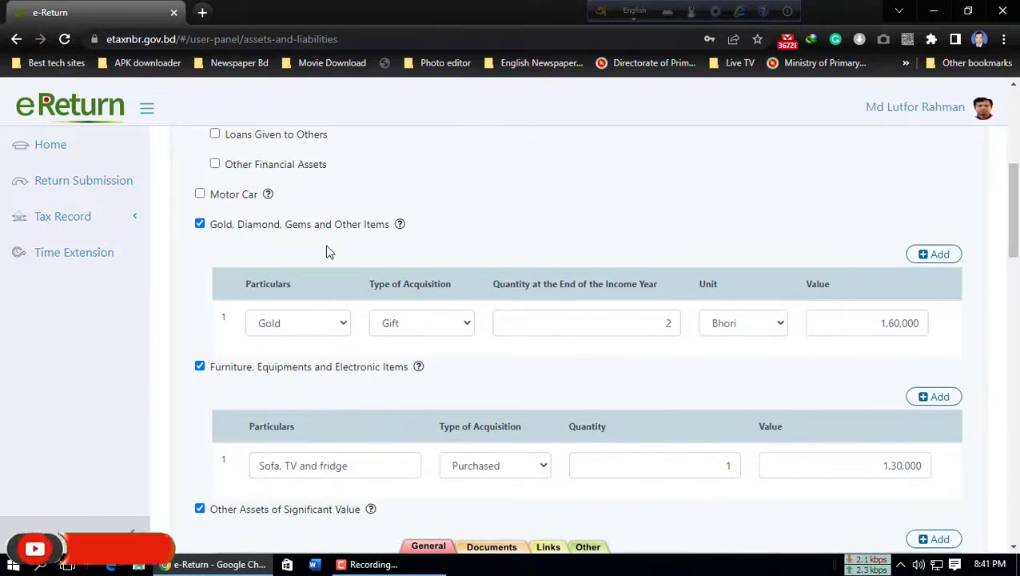
scroll(587, 347, down, 1)
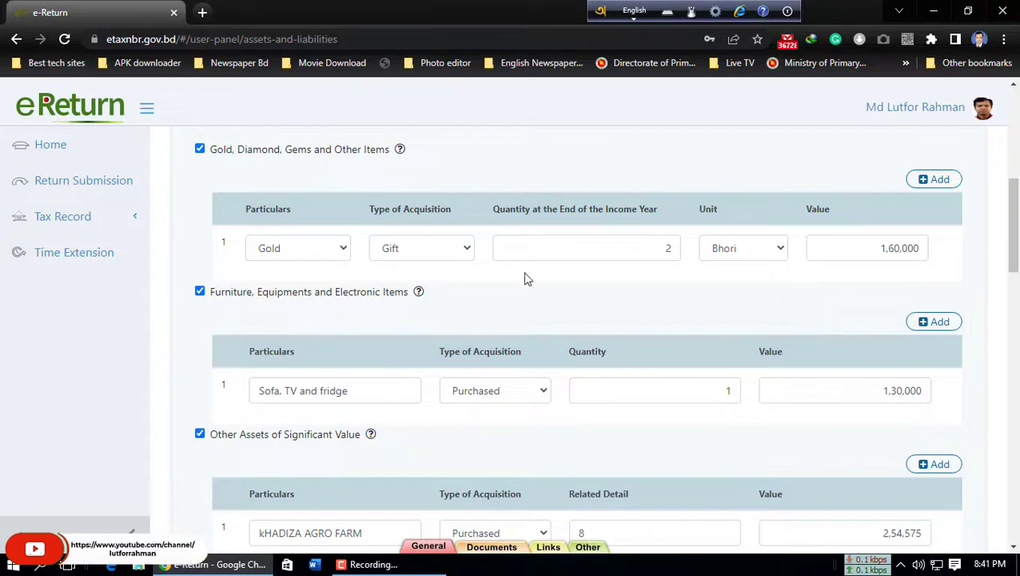
scroll(526, 279, down, 2)
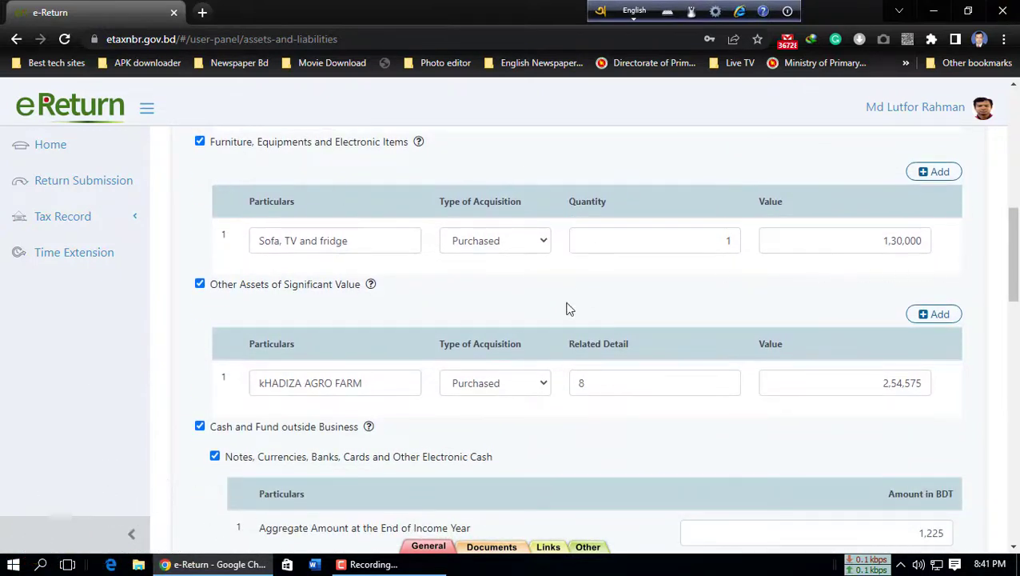
scroll(570, 309, down, 1)
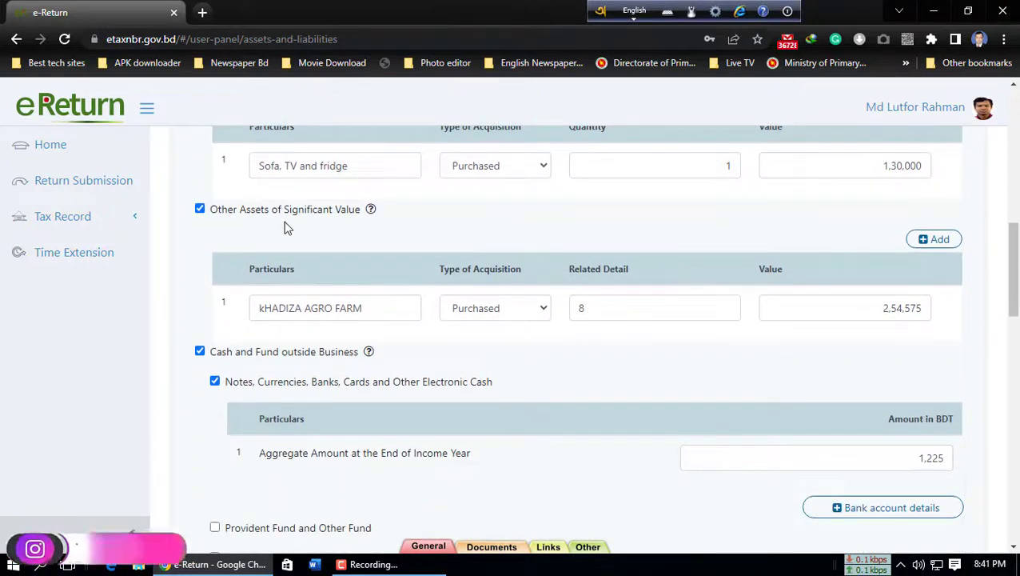
scroll(457, 254, down, 1)
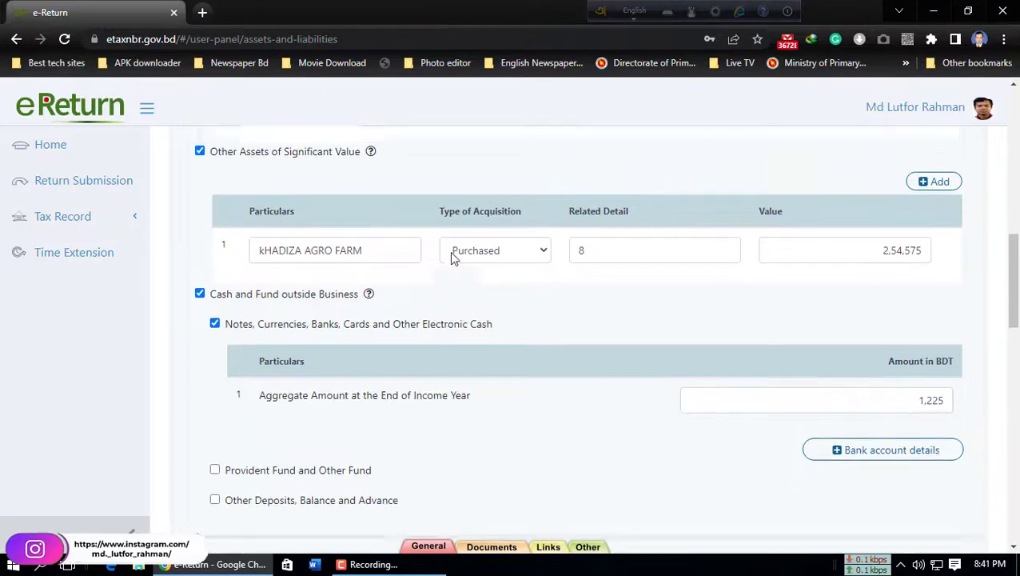
scroll(451, 254, up, 1)
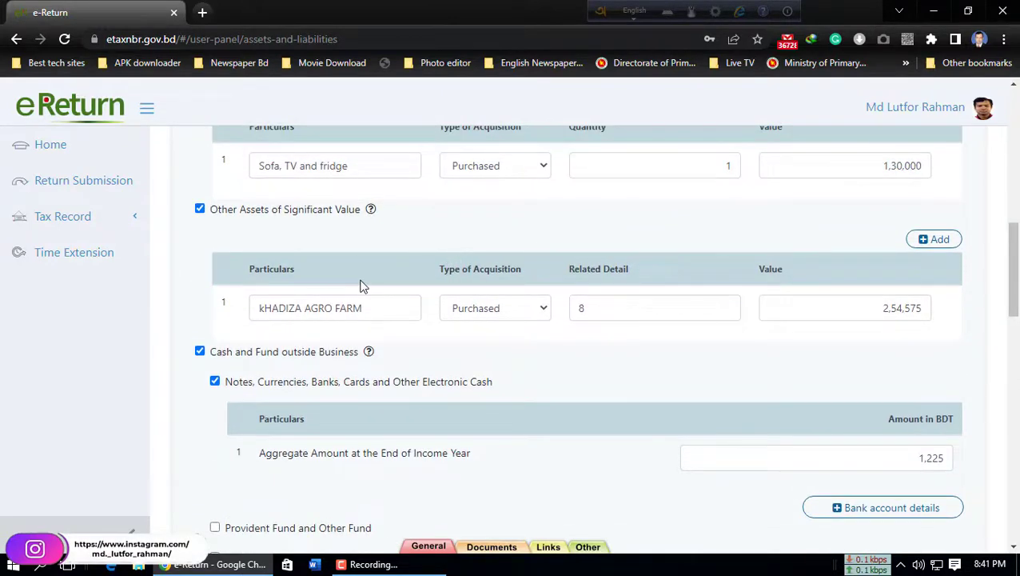
scroll(486, 285, down, 1)
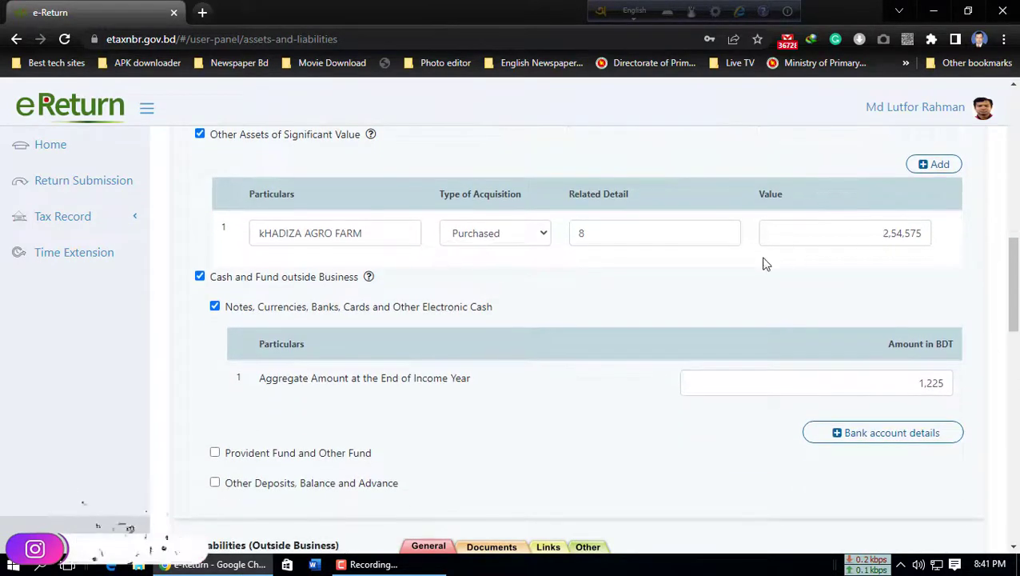
- Check the Cash and Fund outside Business amount at the end of the income year and the provident fund and other deposits options
scroll(480, 260, down, 1)
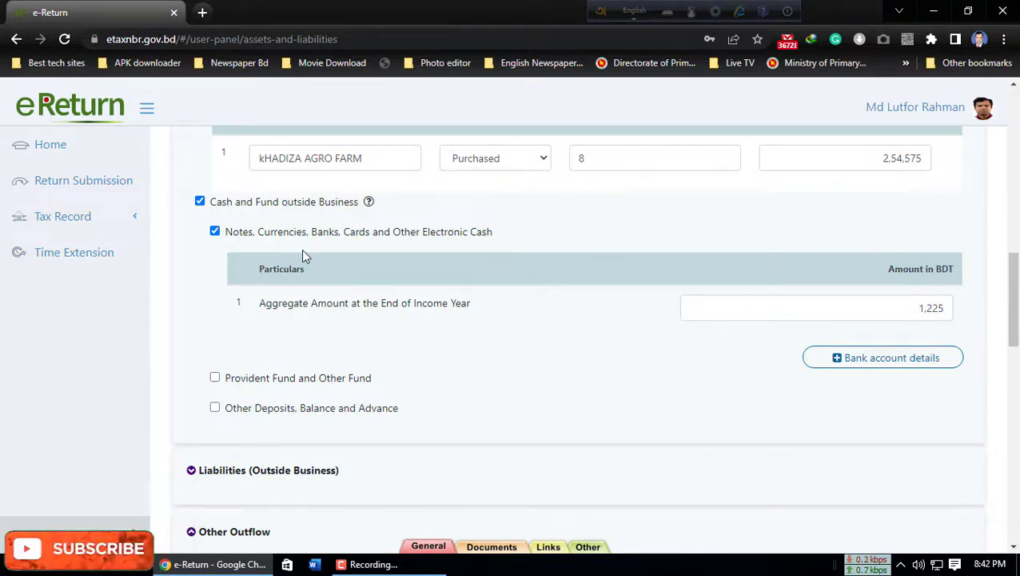
scroll(306, 249, down, 1)
scroll(306, 248, up, 1)
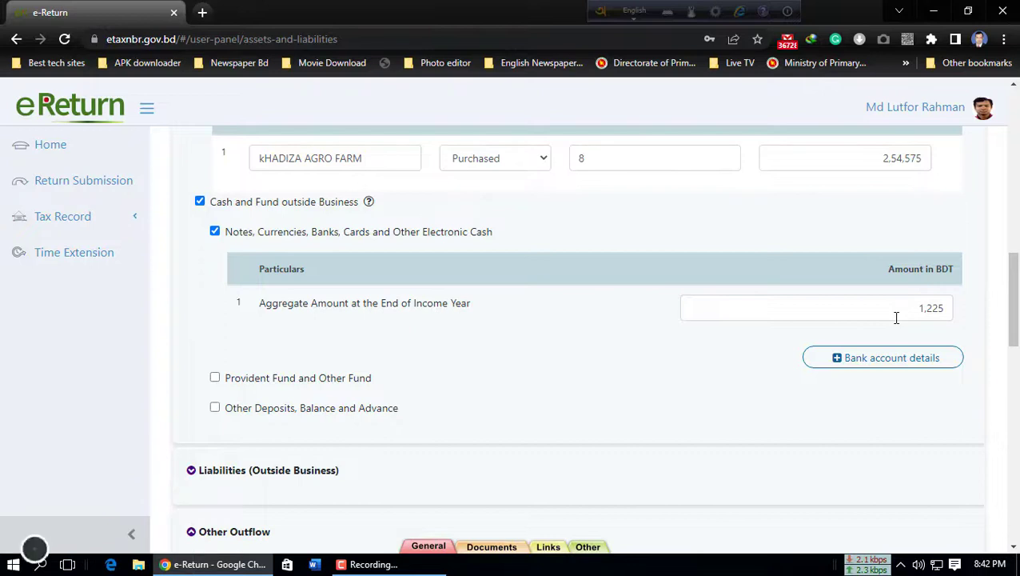
scroll(898, 356, down, 1)
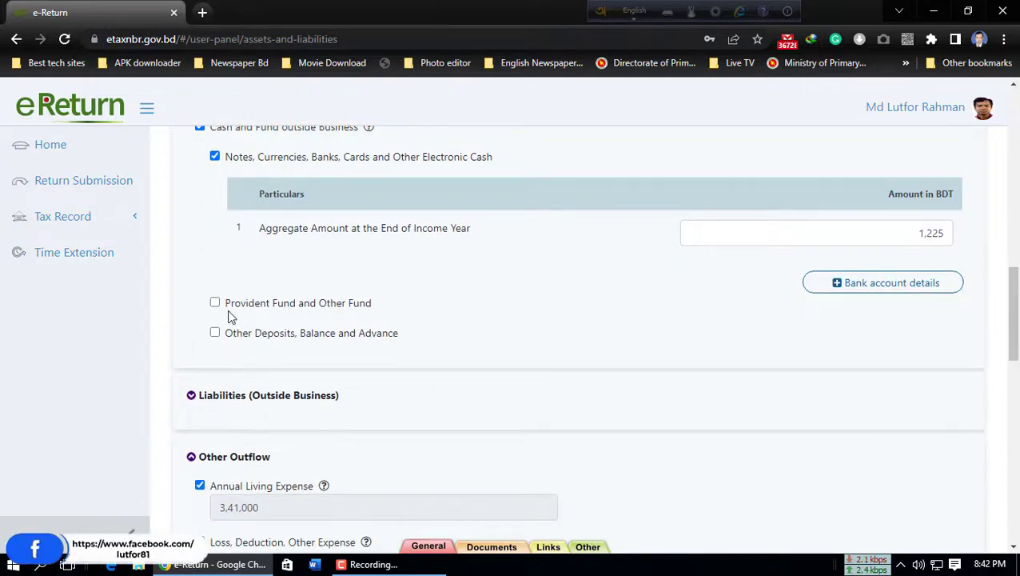
scroll(229, 316, down, 1)
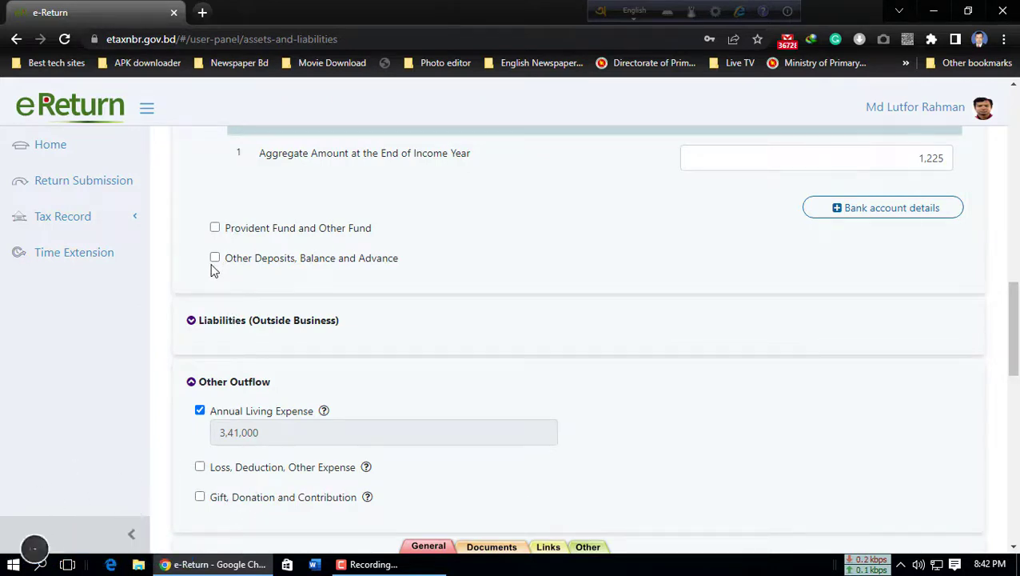
- Review the Other Outflow entries and the income amounts under Sources of Fund
scroll(547, 276, down, 2)
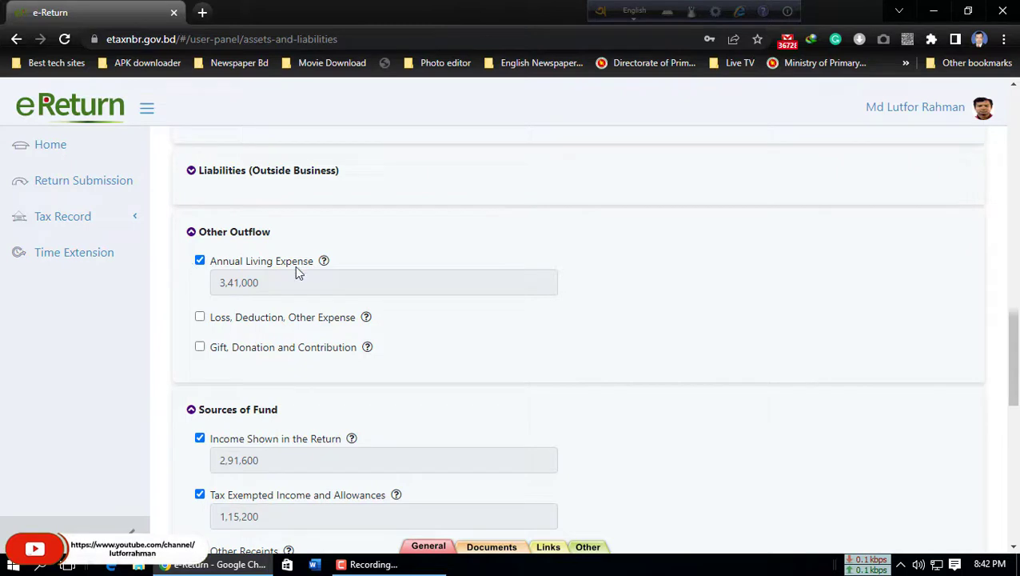
scroll(297, 272, down, 2)
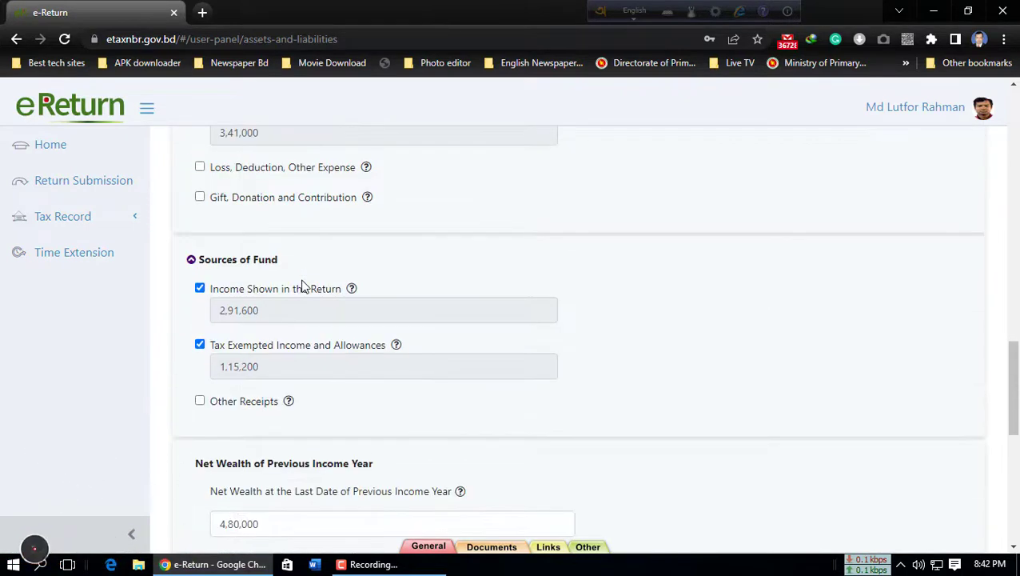
scroll(450, 285, down, 1)
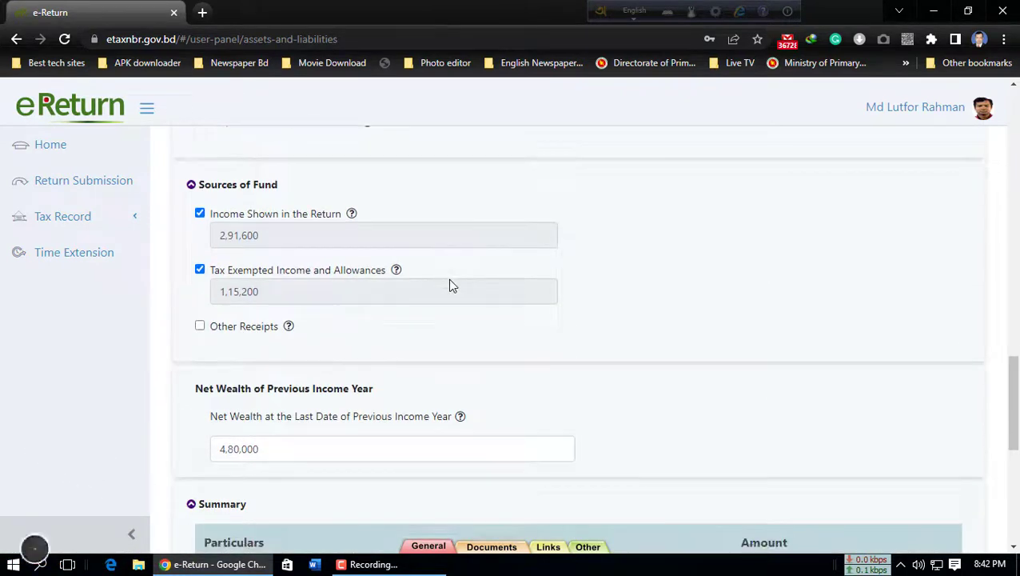
scroll(488, 304, down, 1)
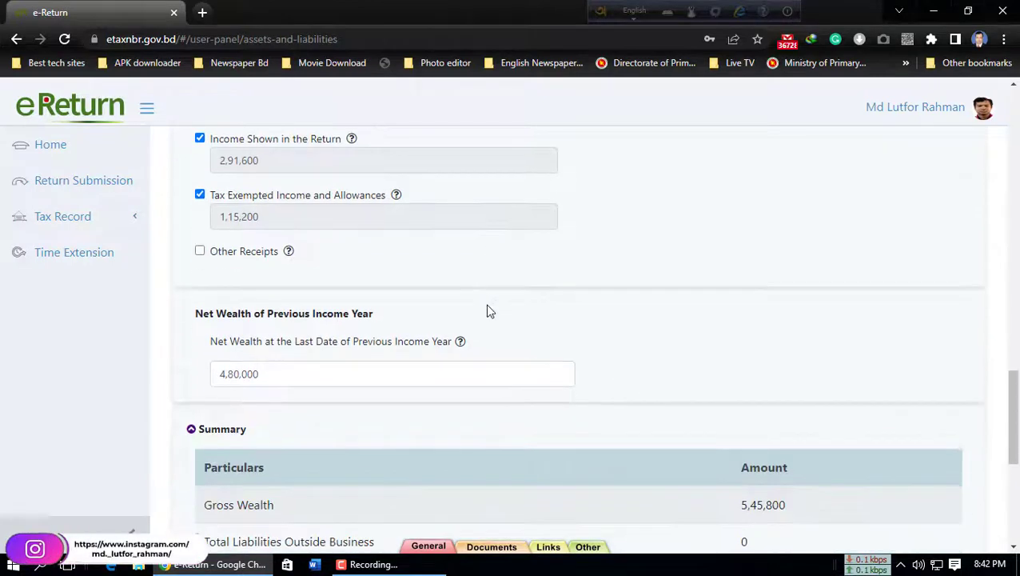
- Examine the Net Wealth at the Last Date of Previous Income Year field and its value
scroll(485, 308, down, 1)
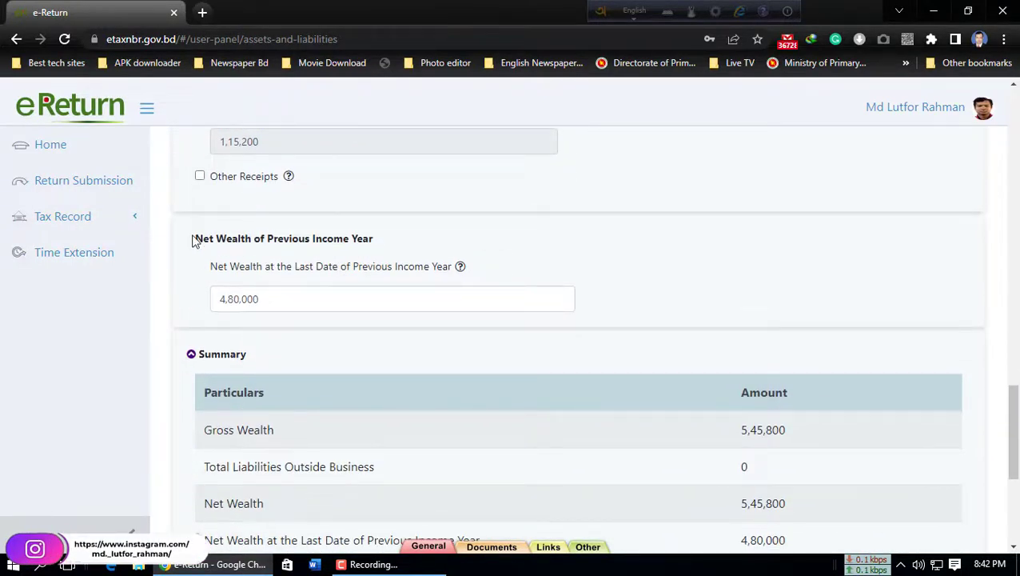
drag(192, 240, 650, 310)
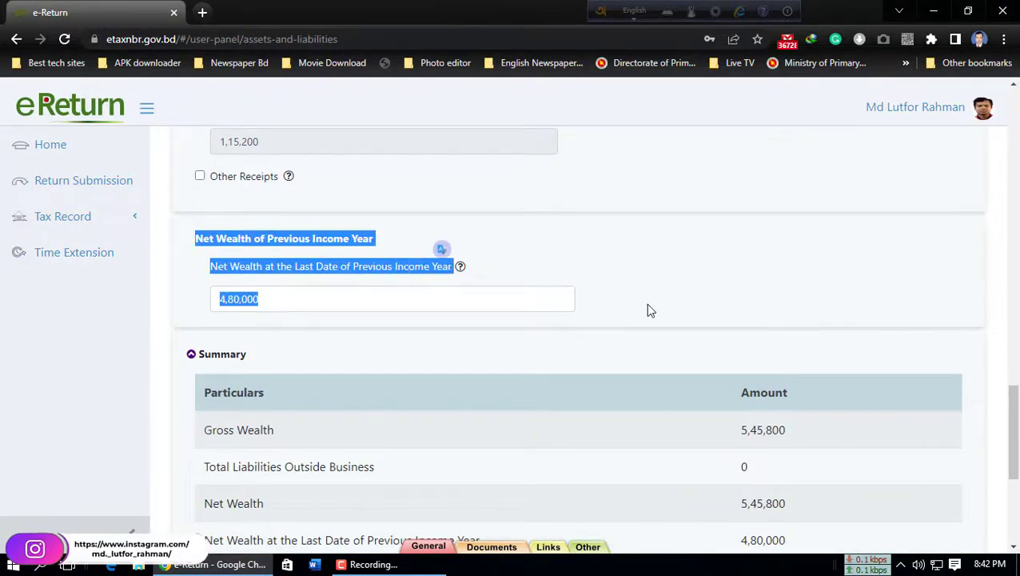
click(404, 246)
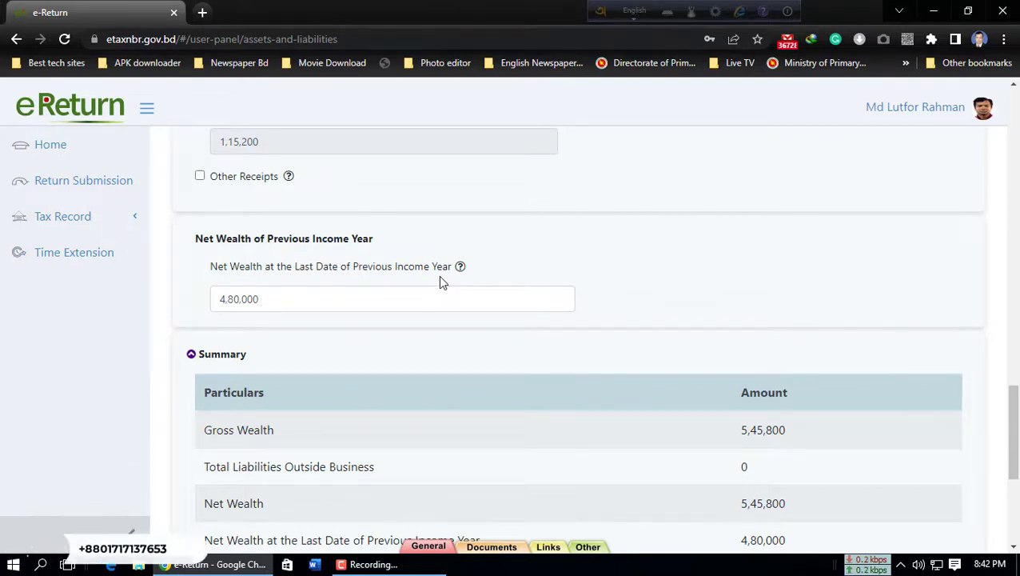
click(291, 306)
click(669, 306)
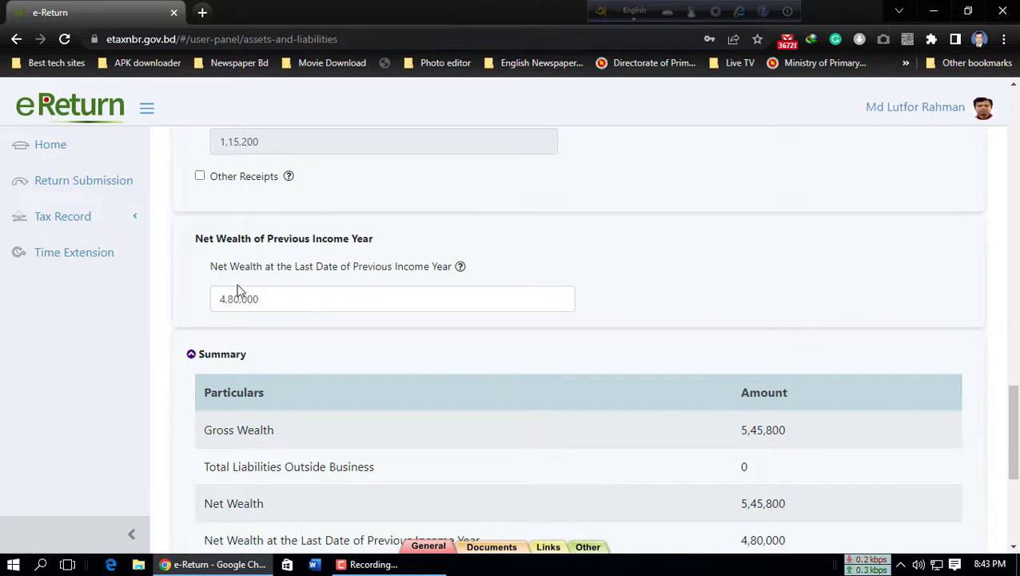
- Review the wealth Summary from Gross Wealth to Difference, comparing Total Fund Outflow with Source of Fund
scroll(324, 287, down, 2)
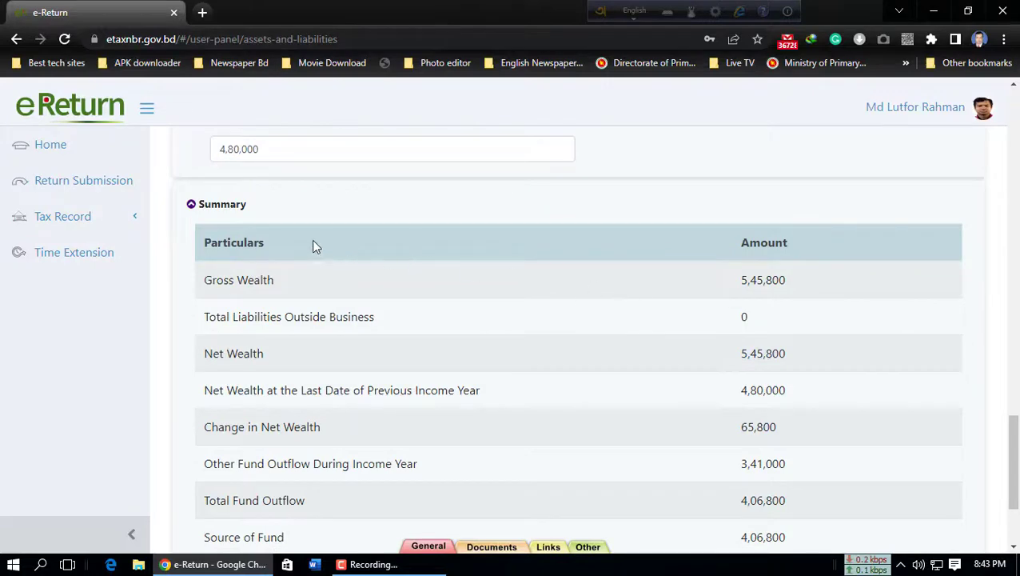
scroll(629, 346, down, 1)
scroll(630, 347, down, 2)
scroll(628, 349, up, 2)
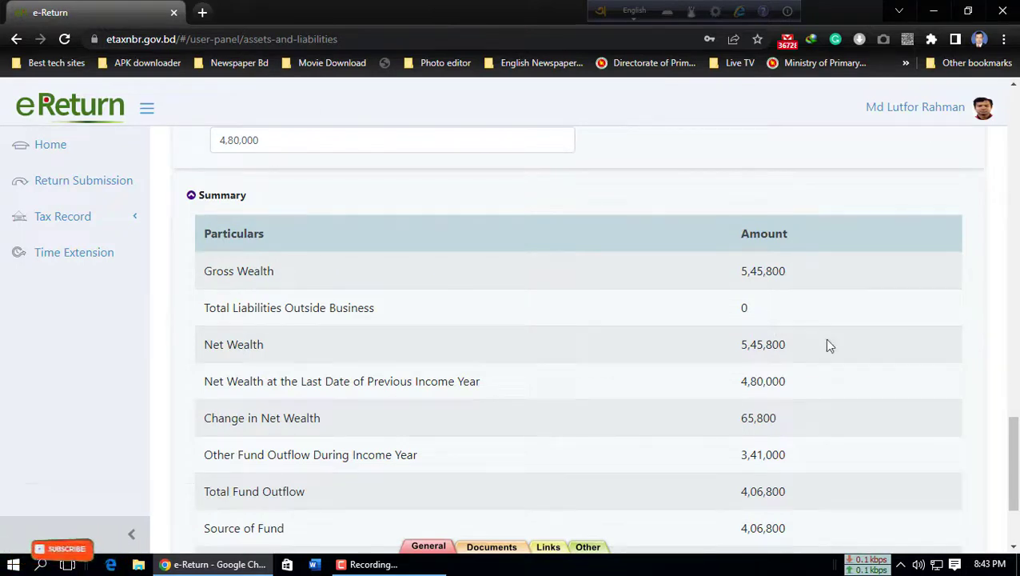
scroll(853, 346, down, 2)
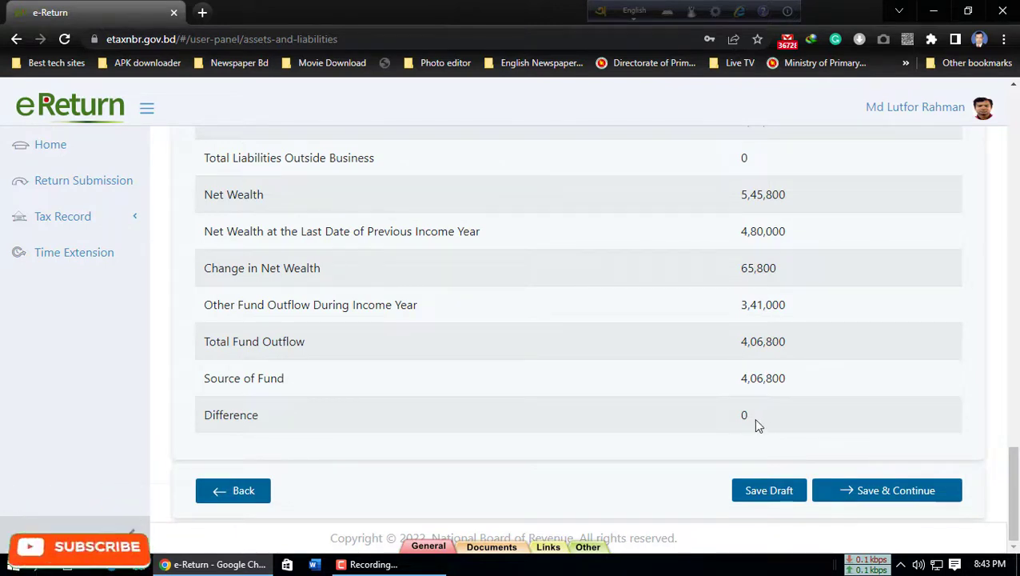
scroll(756, 420, up, 1)
scroll(685, 312, down, 1)
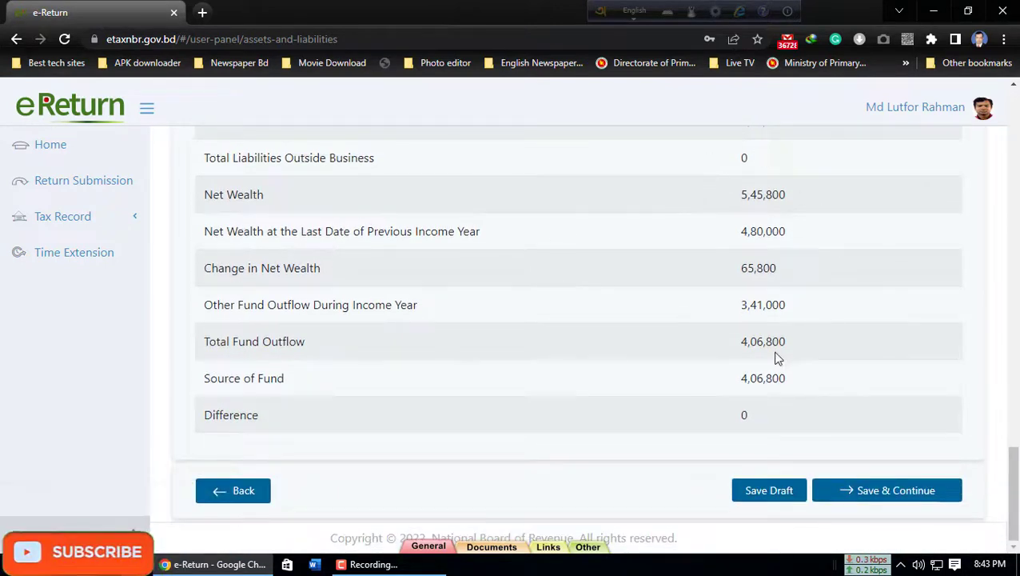
scroll(775, 358, up, 1)
scroll(772, 356, down, 1)
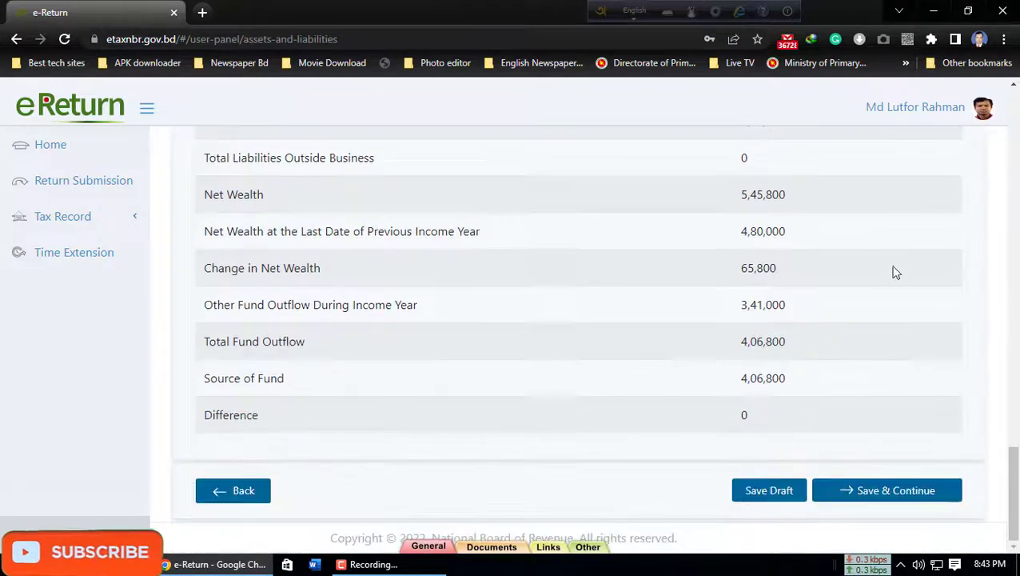
scroll(574, 344, up, 1)
scroll(576, 346, down, 1)
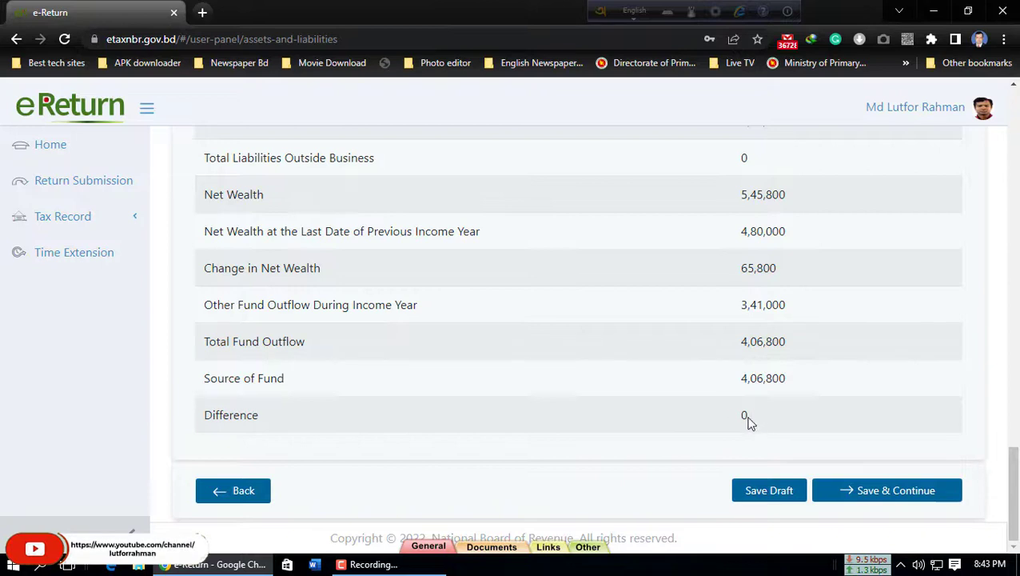
- Check the summary's Difference amount, and save the assets and liabilities details to continue to Tax & Payment
drag(741, 415, 760, 421)
click(759, 420)
click(876, 492)
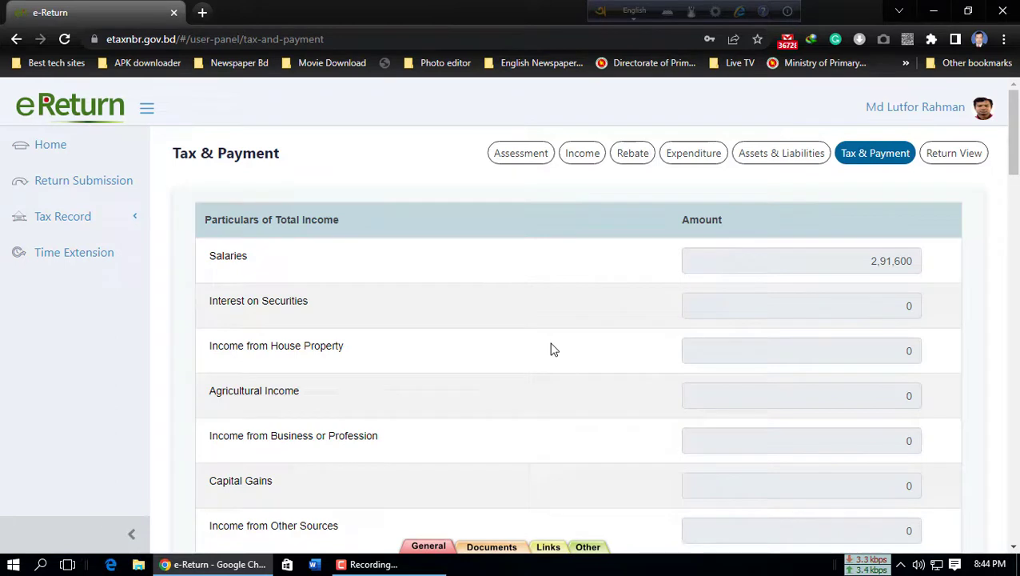
- Review the Tax & Payment details from Particulars of Total Income through Tax Computation to the Final Payable section
scroll(631, 348, down, 4)
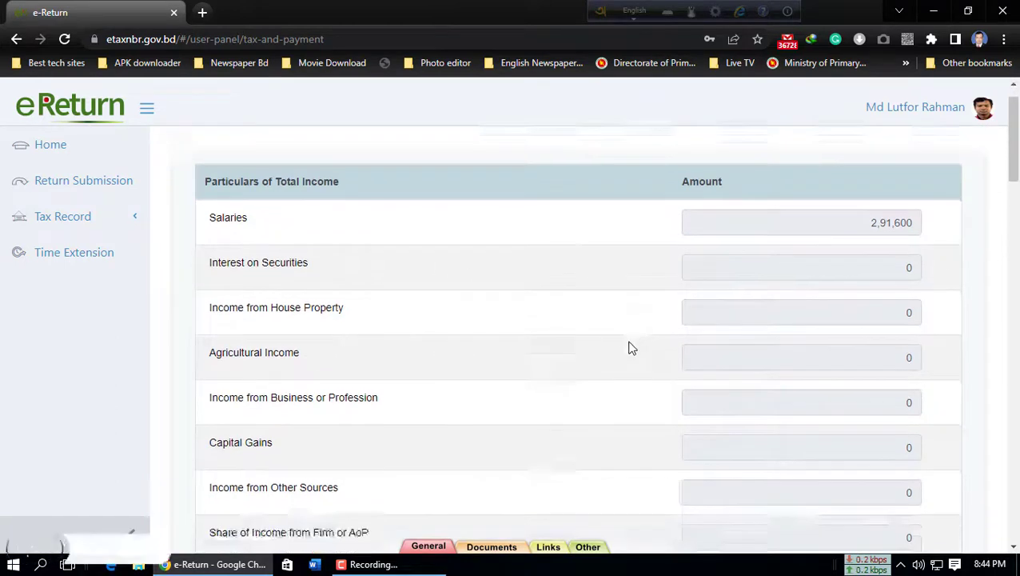
scroll(631, 348, down, 2)
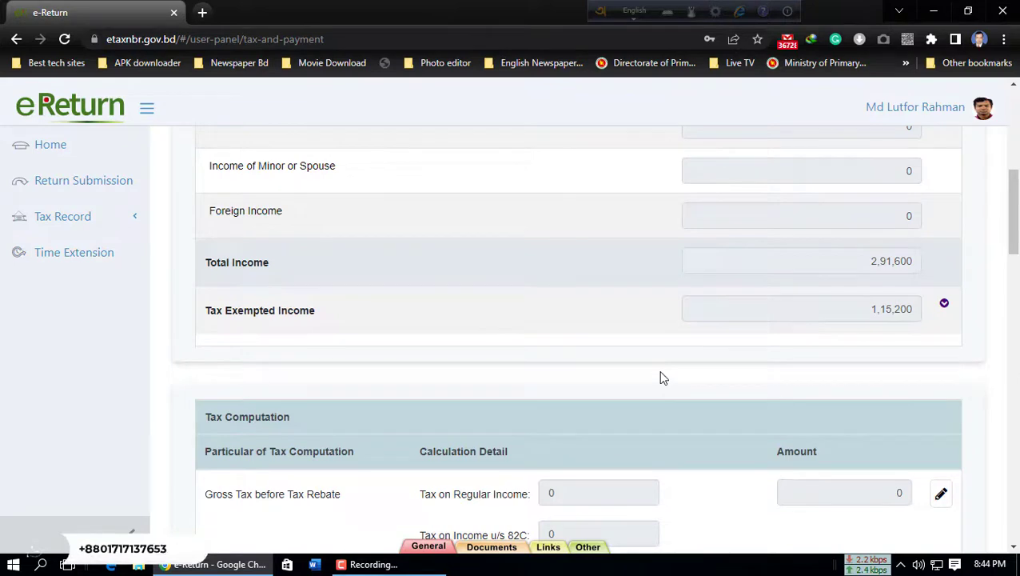
scroll(848, 339, down, 2)
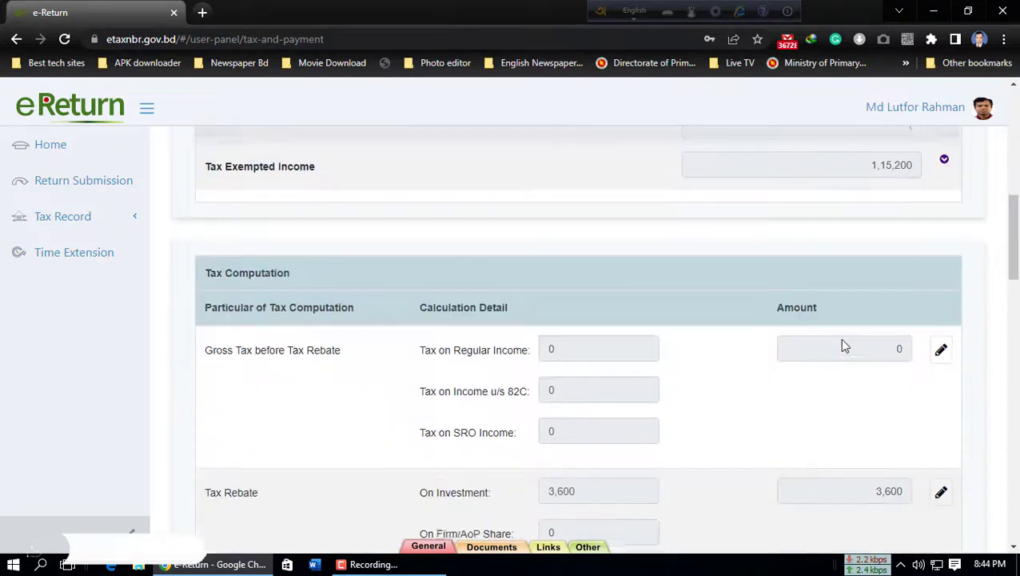
scroll(840, 339, down, 3)
scroll(843, 339, down, 4)
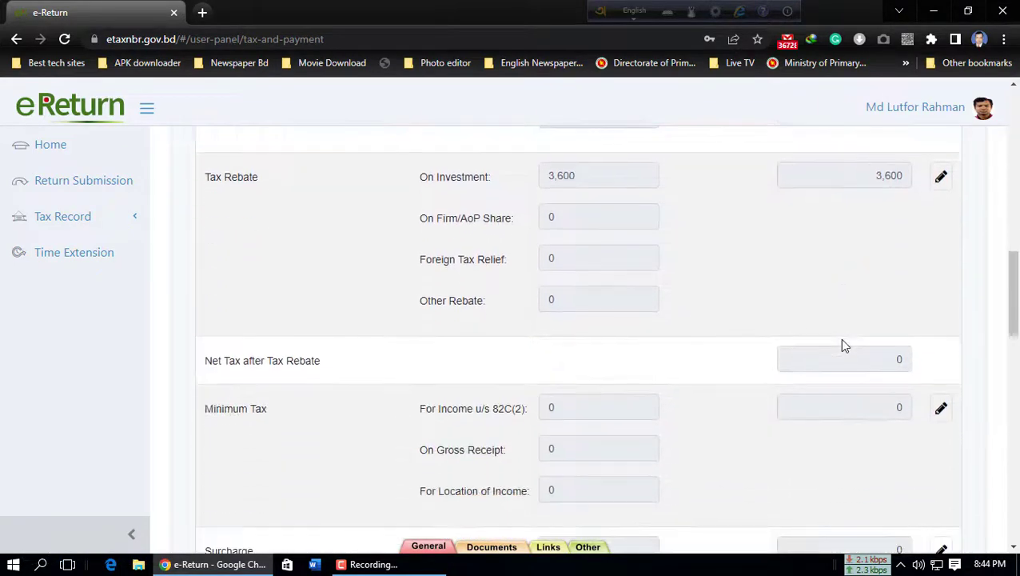
scroll(843, 339, down, 2)
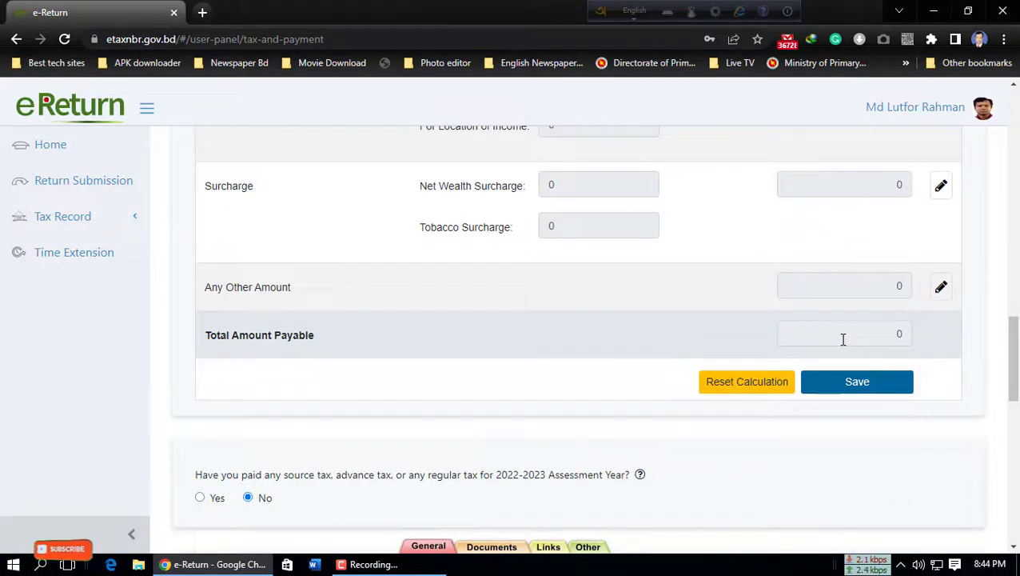
scroll(843, 339, down, 2)
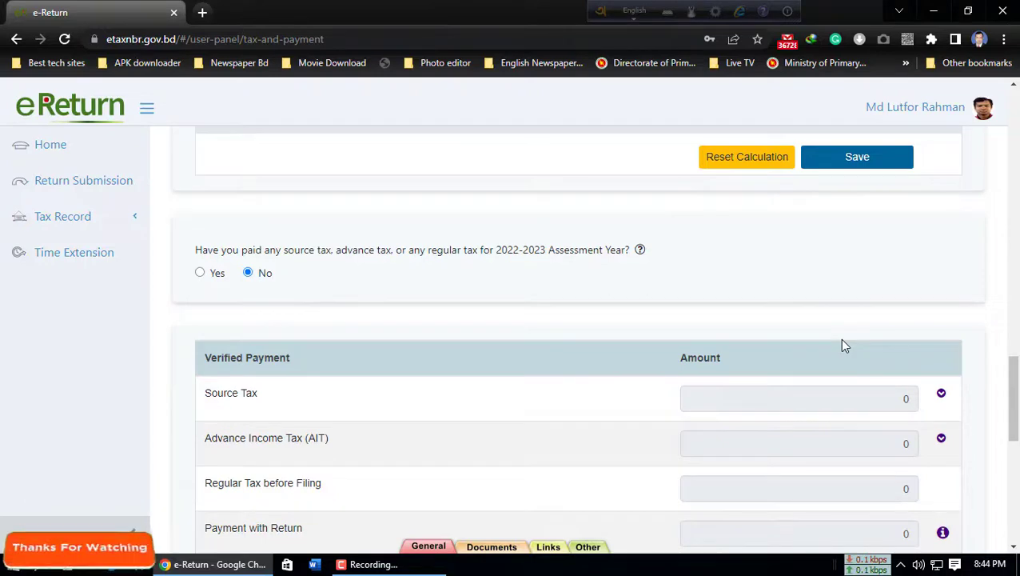
scroll(843, 344, down, 3)
scroll(841, 344, down, 4)
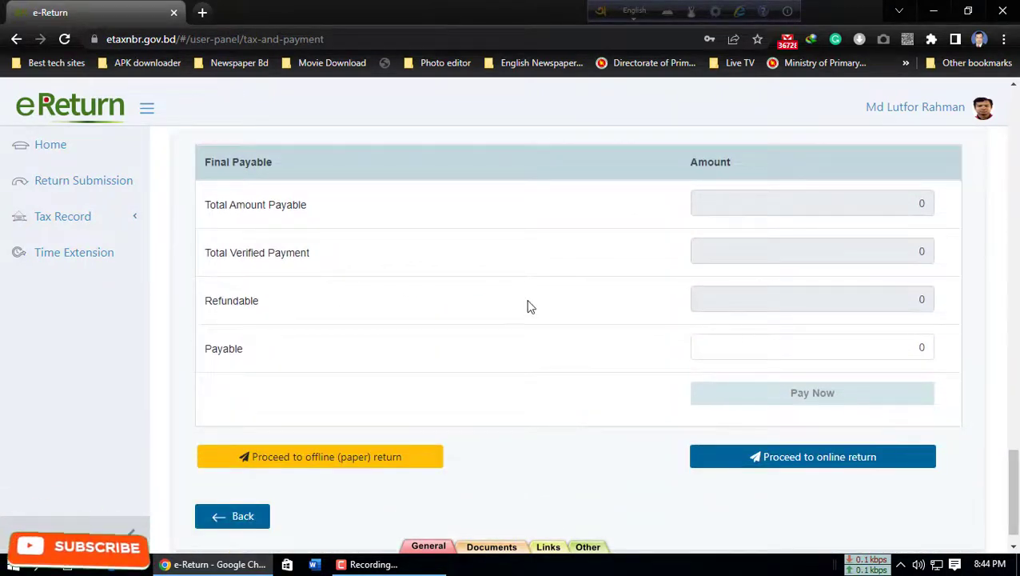
- Examine the source, advance and regular tax question for 2022-2023 together with the Verified Payment and Final Payable amounts
scroll(909, 324, up, 2)
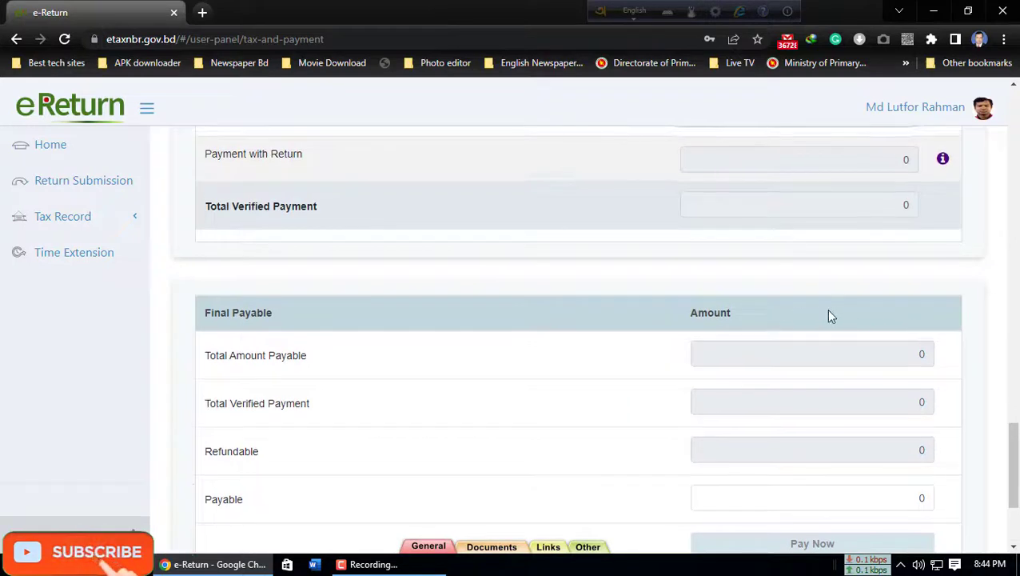
scroll(826, 313, up, 3)
scroll(826, 313, up, 2)
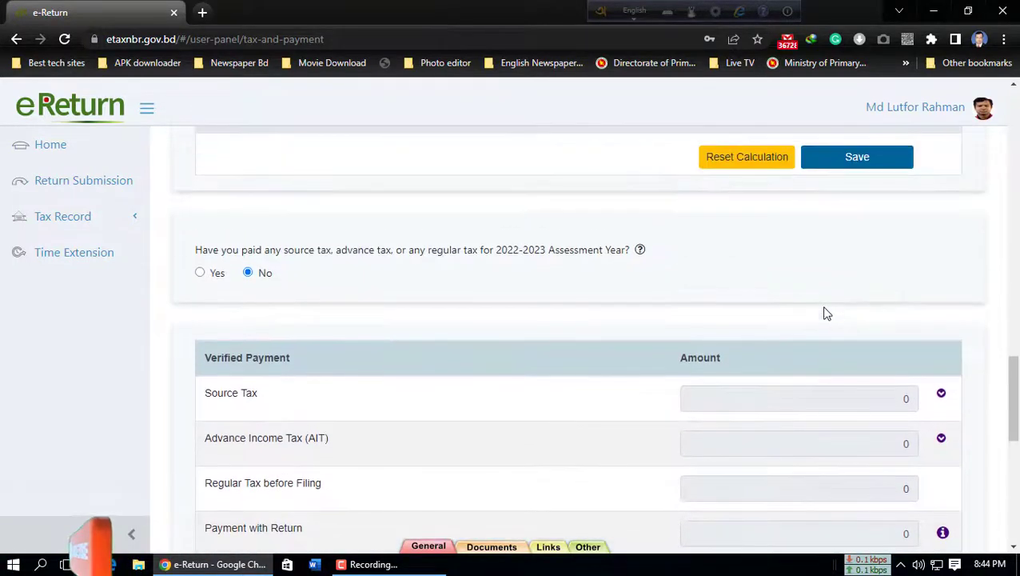
scroll(826, 312, up, 2)
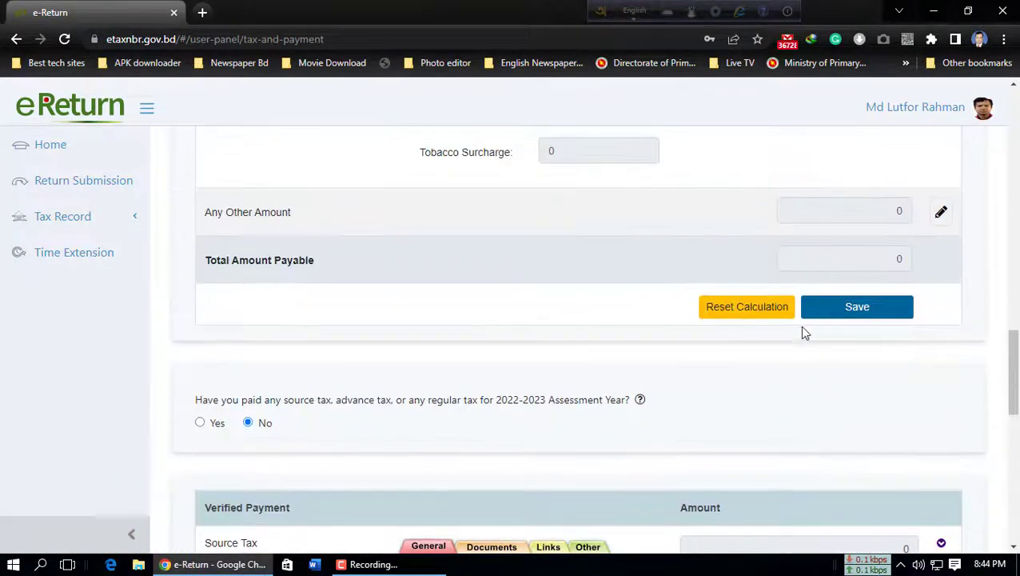
scroll(805, 332, up, 2)
scroll(804, 332, down, 7)
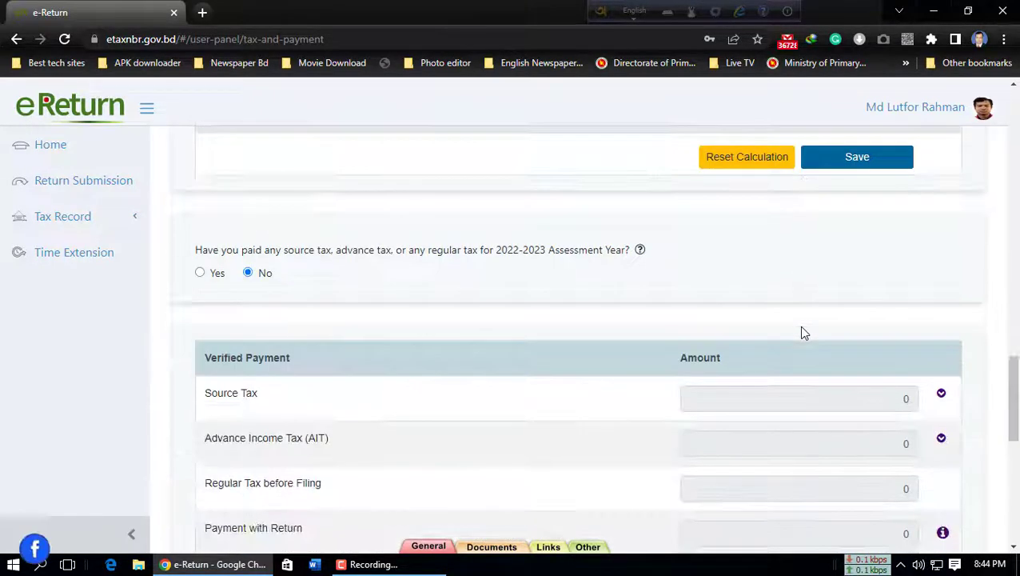
scroll(803, 332, down, 4)
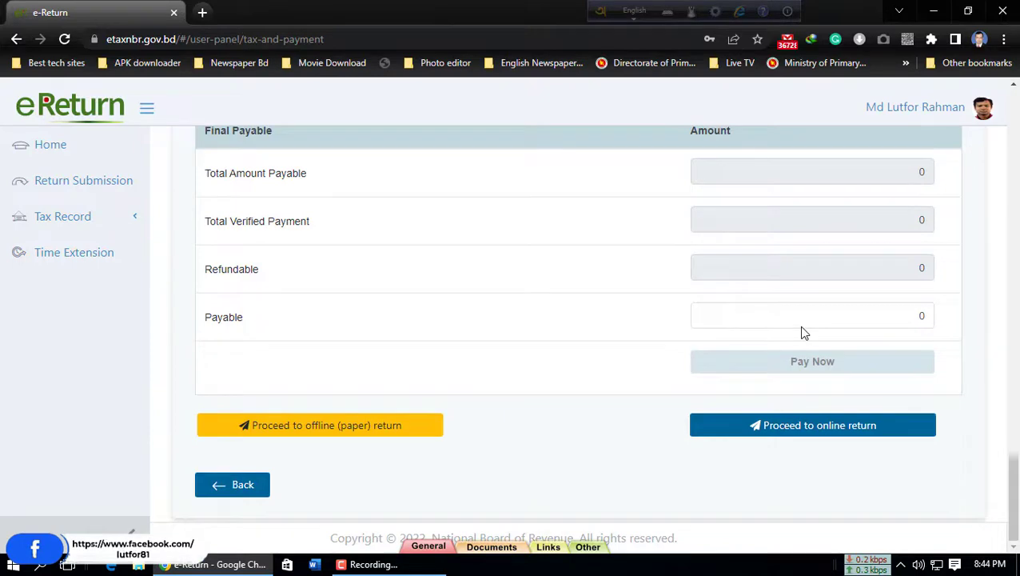
scroll(803, 326, up, 1)
scroll(802, 328, down, 1)
scroll(803, 326, up, 1)
scroll(803, 327, up, 3)
scroll(800, 326, down, 4)
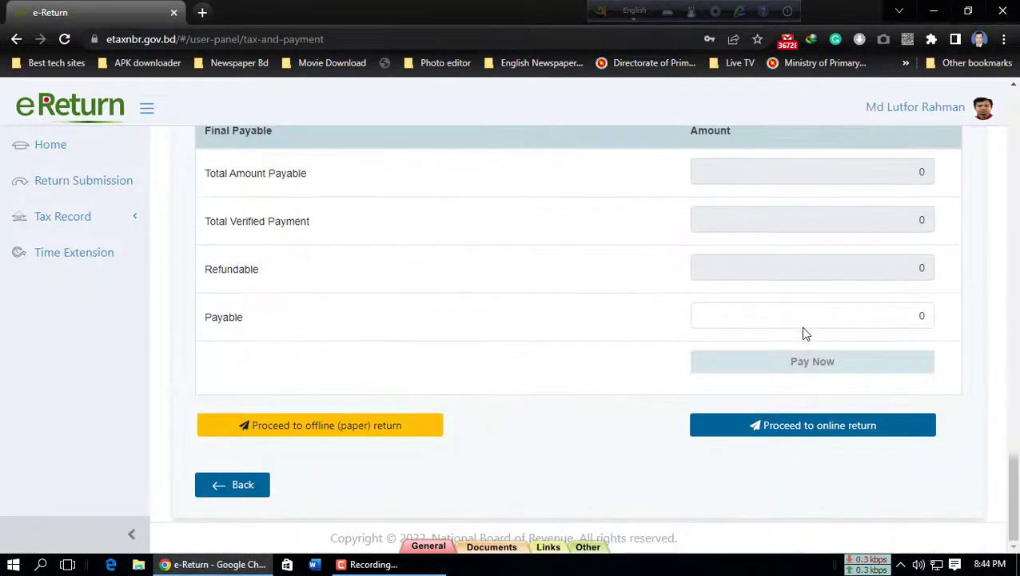
scroll(804, 328, up, 2)
scroll(804, 327, up, 3)
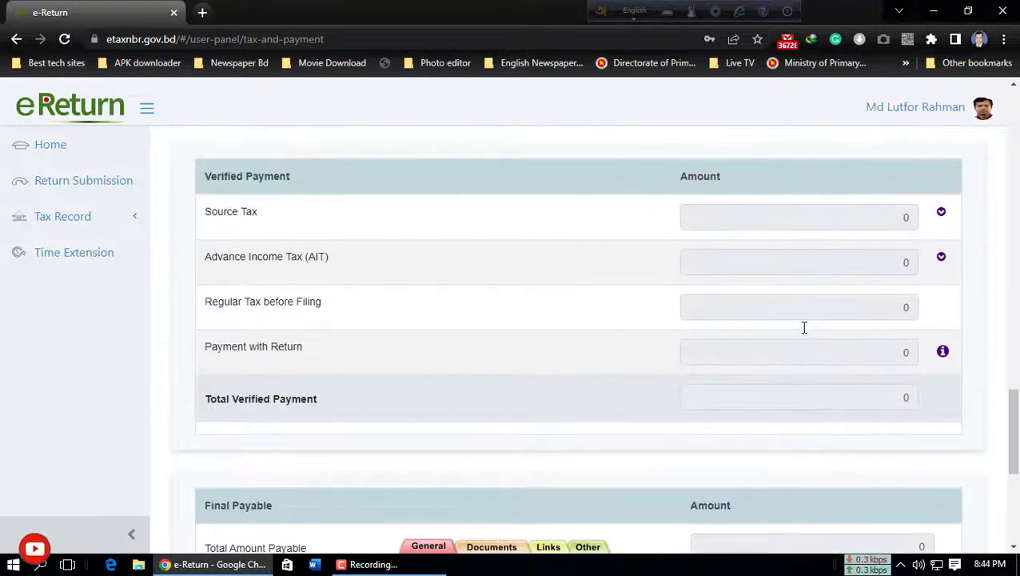
- Check the Total Amount Payable in the Tax Computation table against the Verified Payment and Final Payable sections
scroll(803, 326, up, 3)
scroll(802, 326, up, 2)
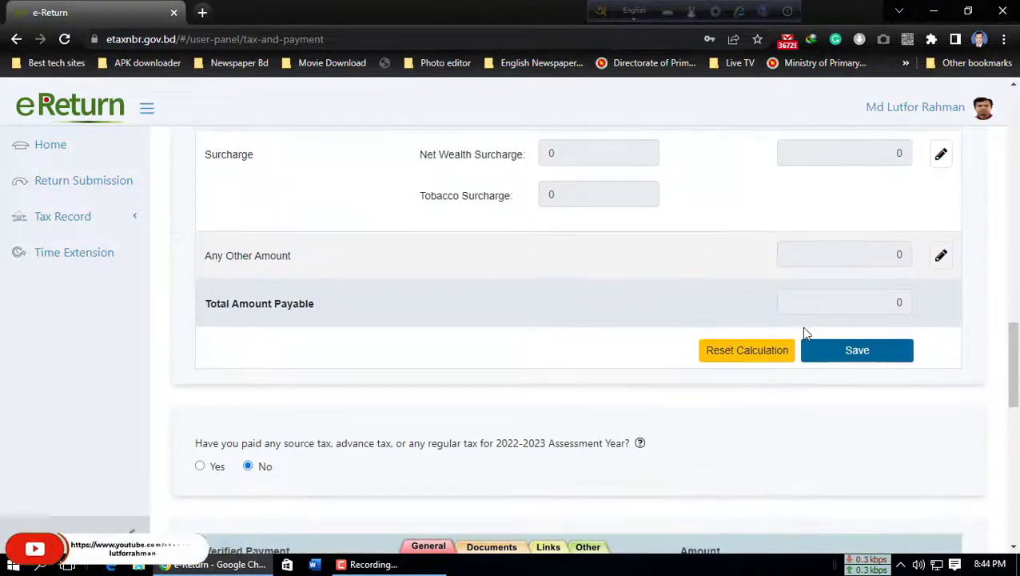
double_click(890, 303)
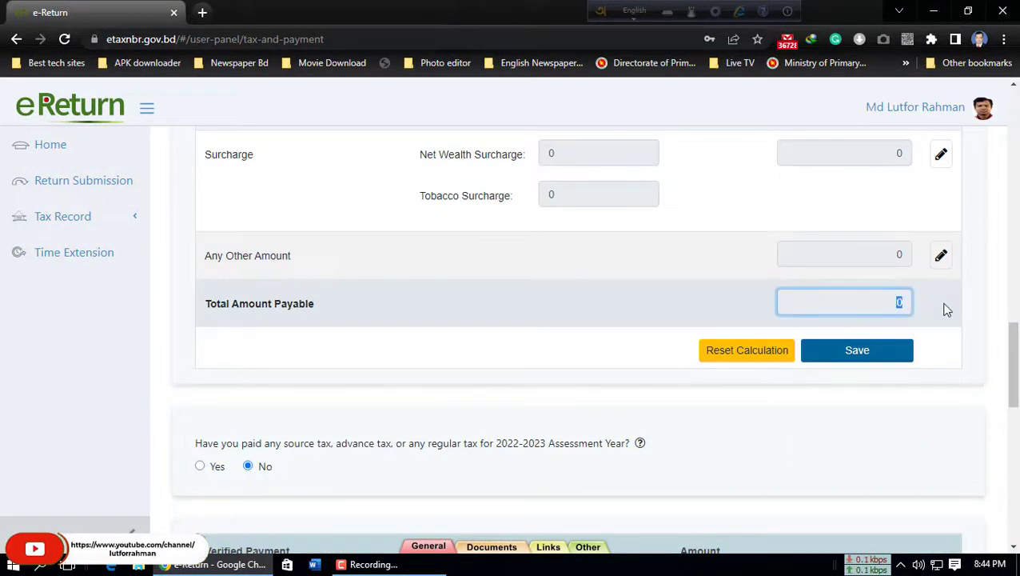
drag(198, 304, 516, 308)
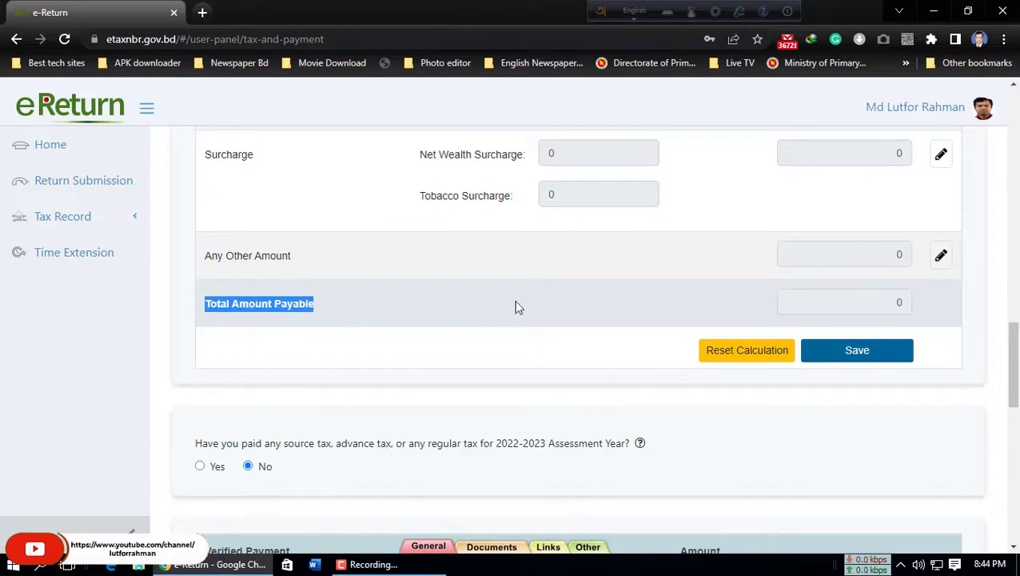
double_click(890, 302)
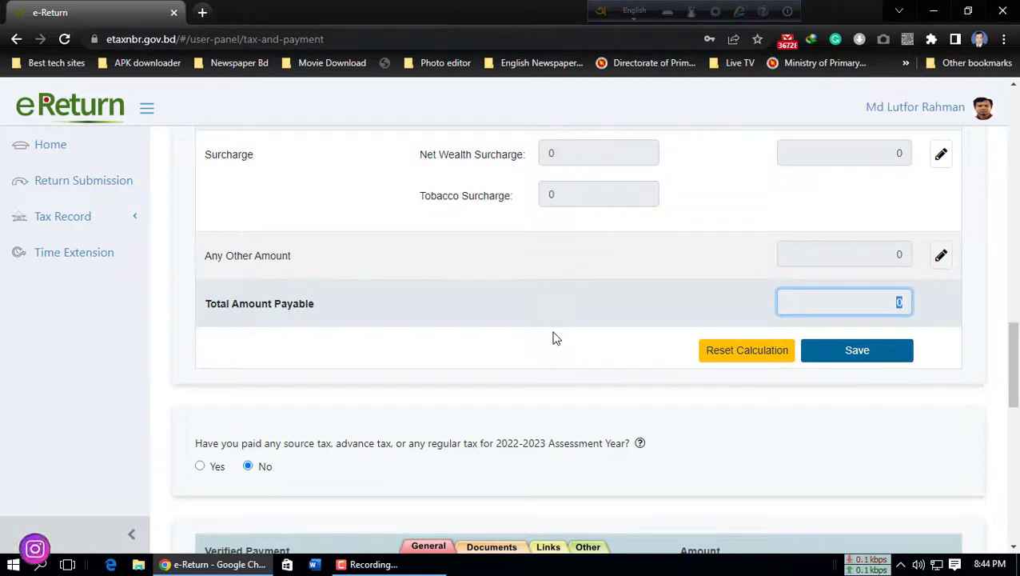
scroll(549, 338, up, 2)
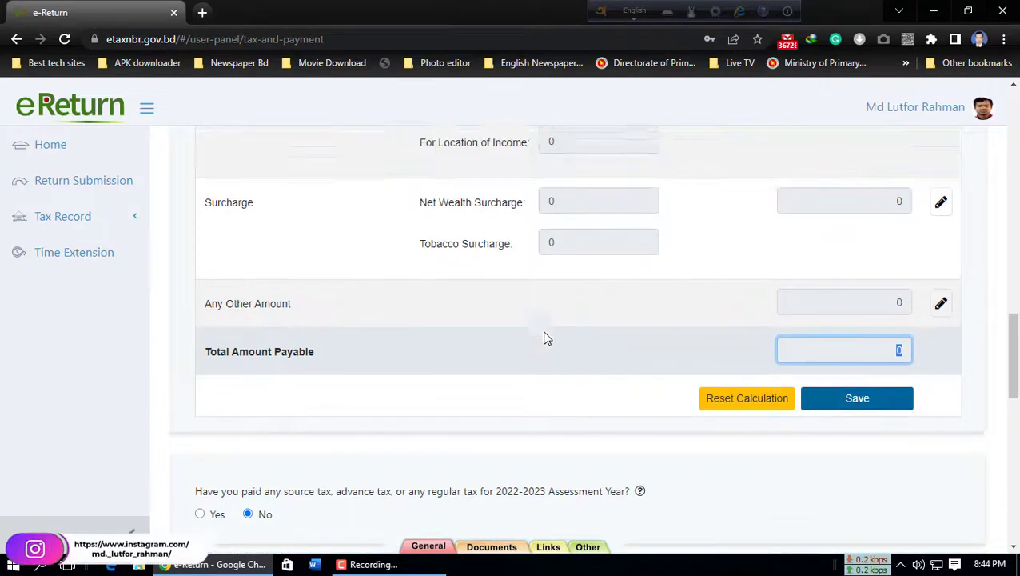
scroll(548, 339, down, 7)
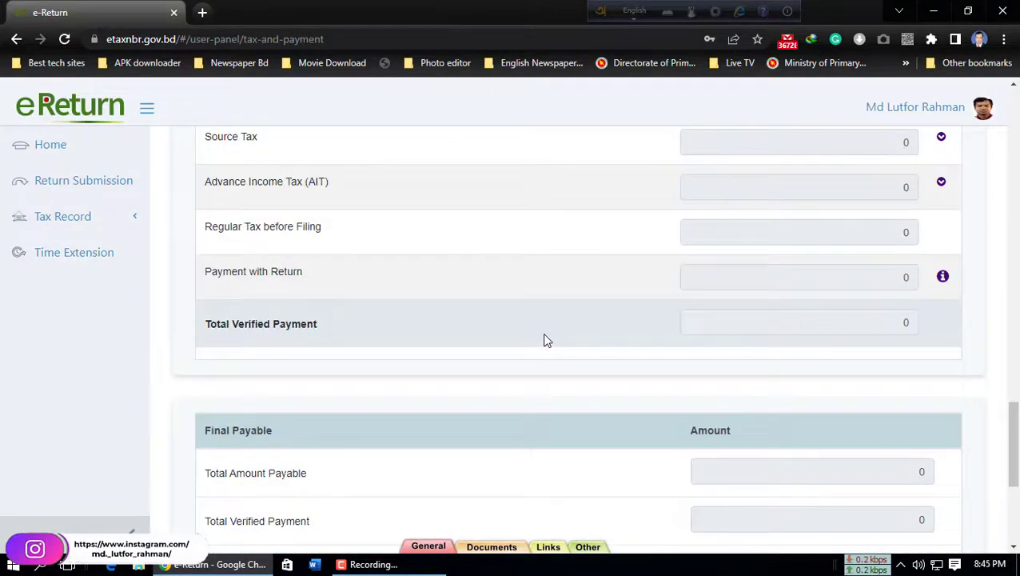
scroll(547, 340, down, 4)
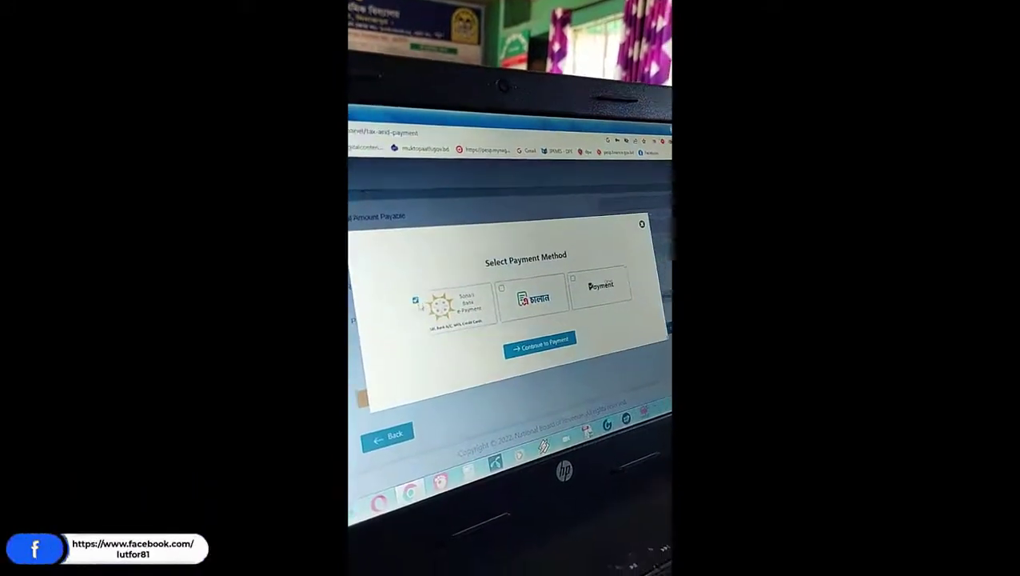
- Continue to payment with Sonali Bank e-Payment, and select bKash as the mobile banking method
click(535, 338)
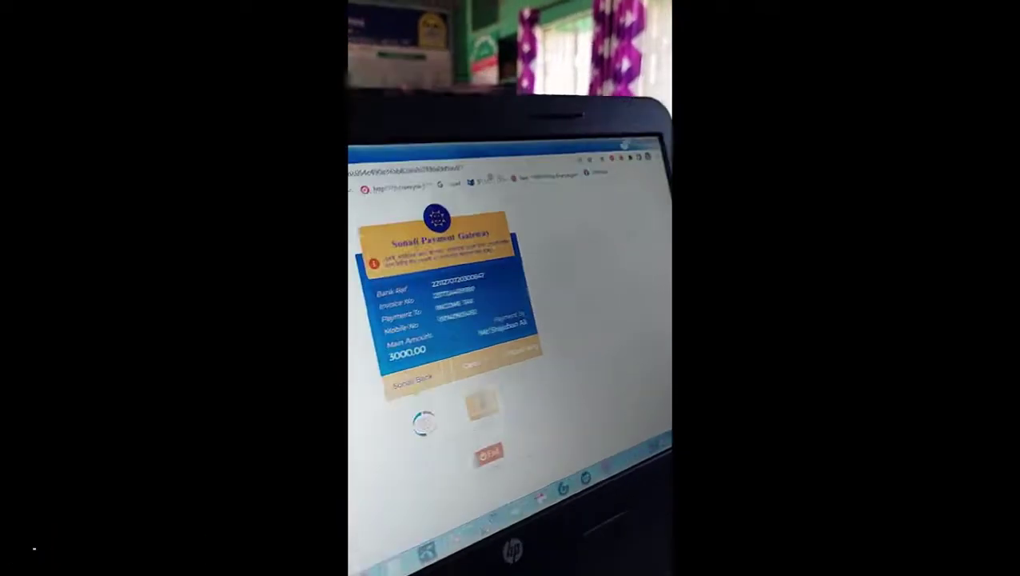
click(499, 350)
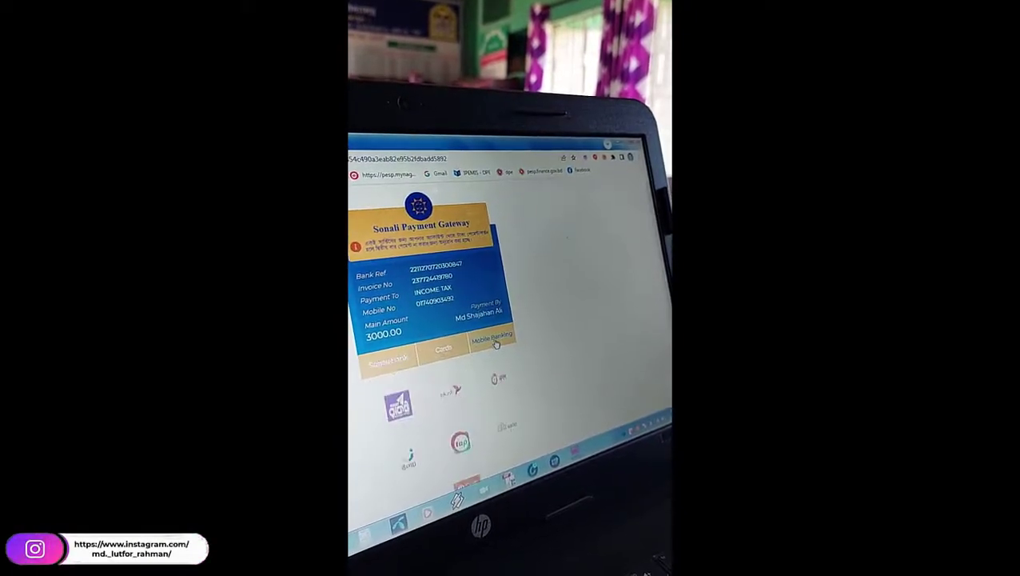
scroll(610, 329, down, 2)
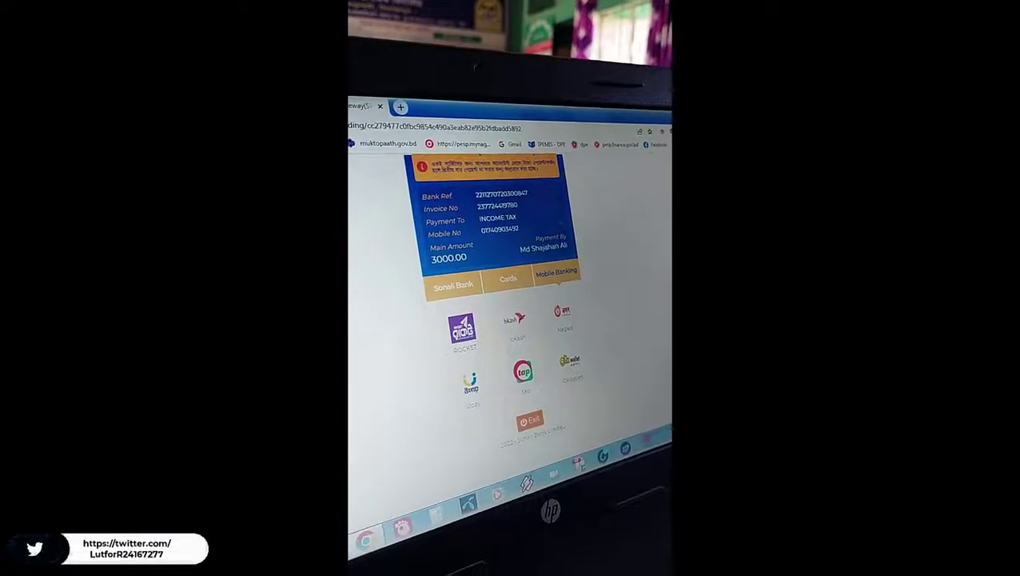
click(500, 318)
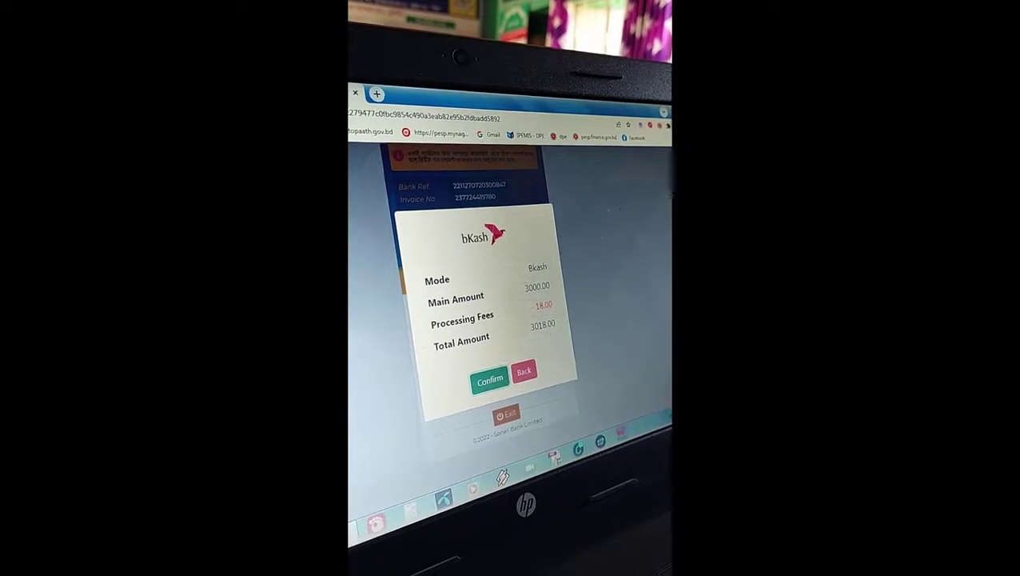
- Confirm the bKash payment details and start the payment with bKash, dismissing the browser's offer to save the password
click(492, 381)
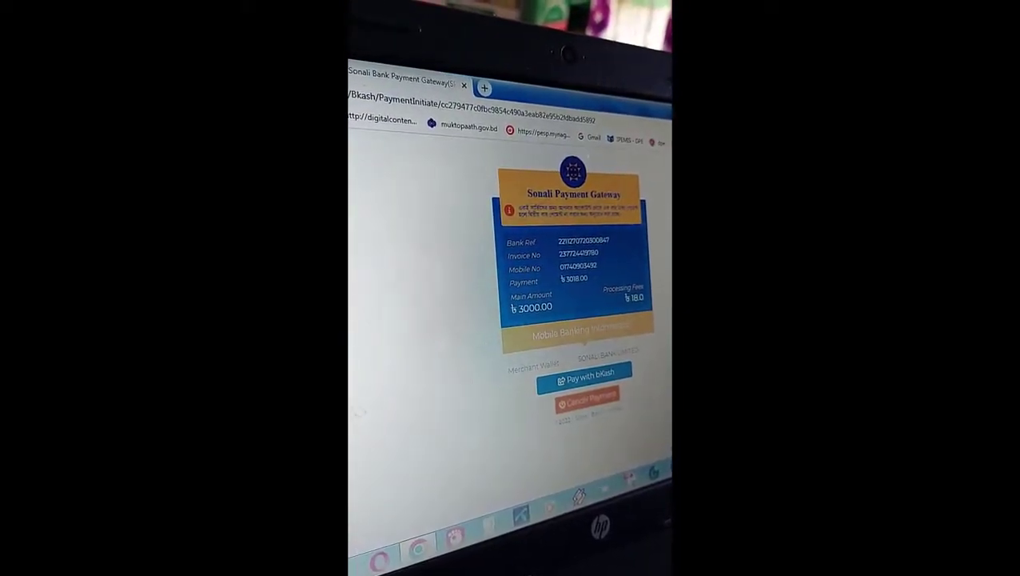
click(590, 388)
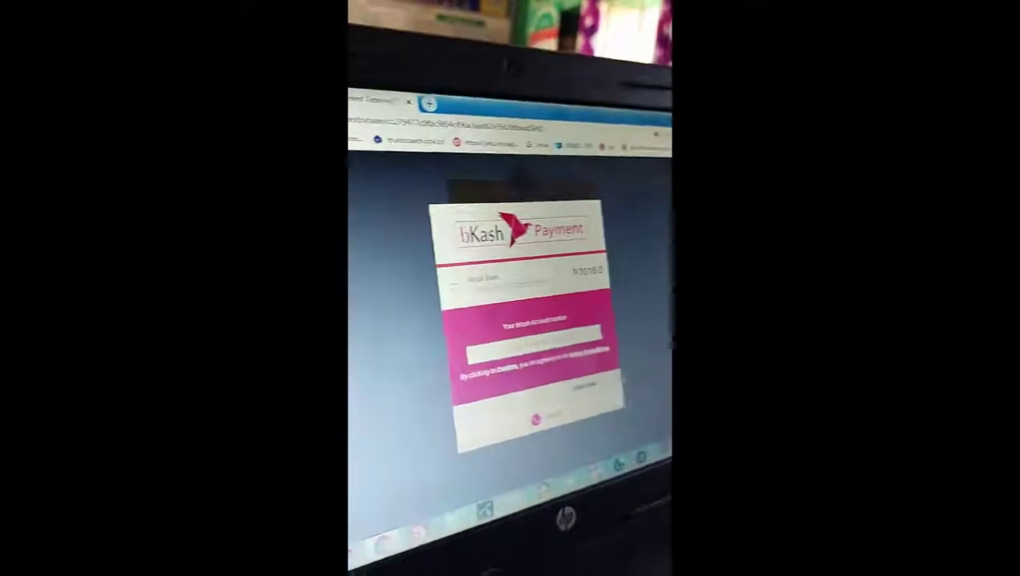
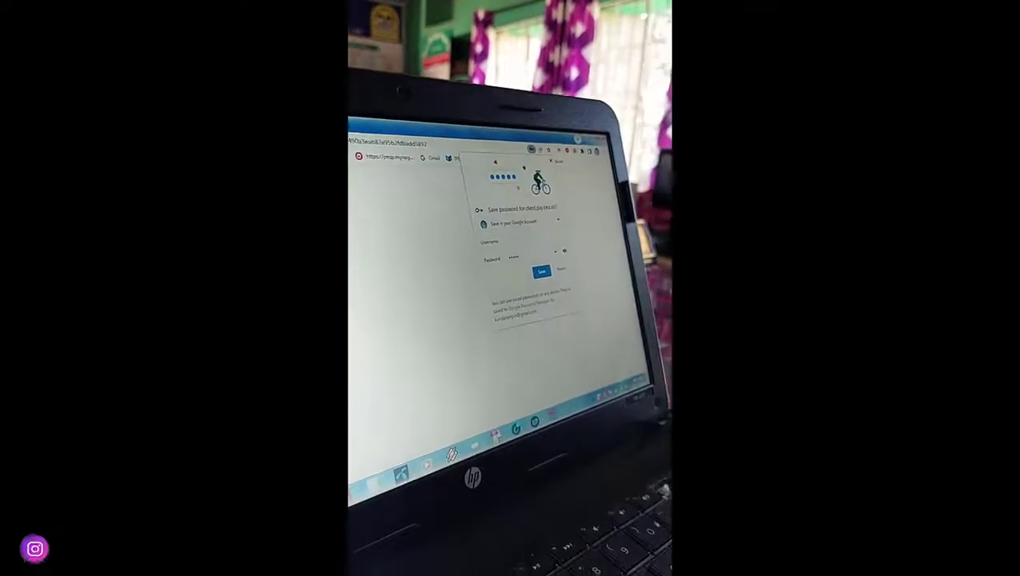
click(575, 266)
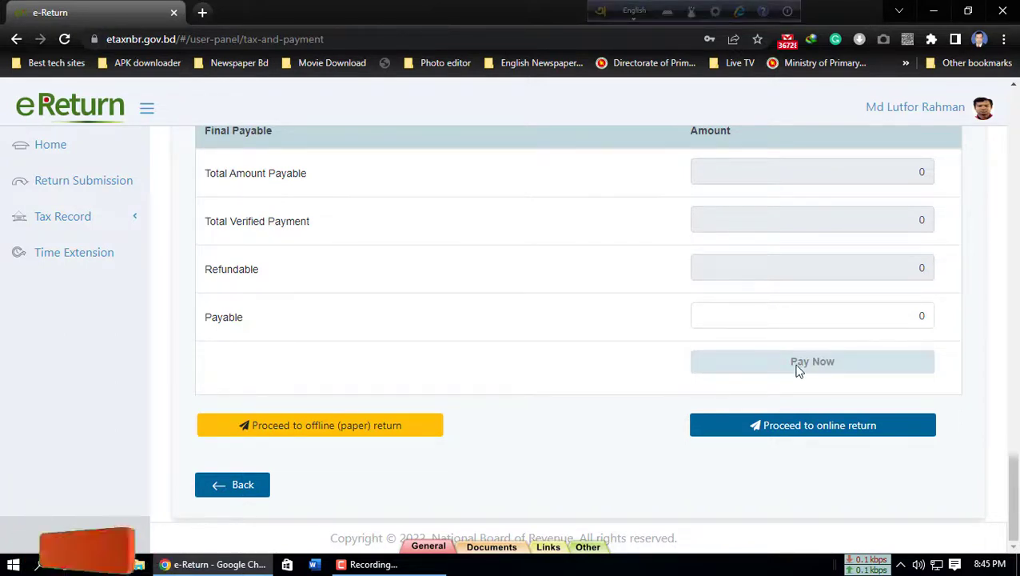
- Check the Final Payable amounts on the Tax & Payment page, and proceed to the online return
scroll(566, 317, up, 2)
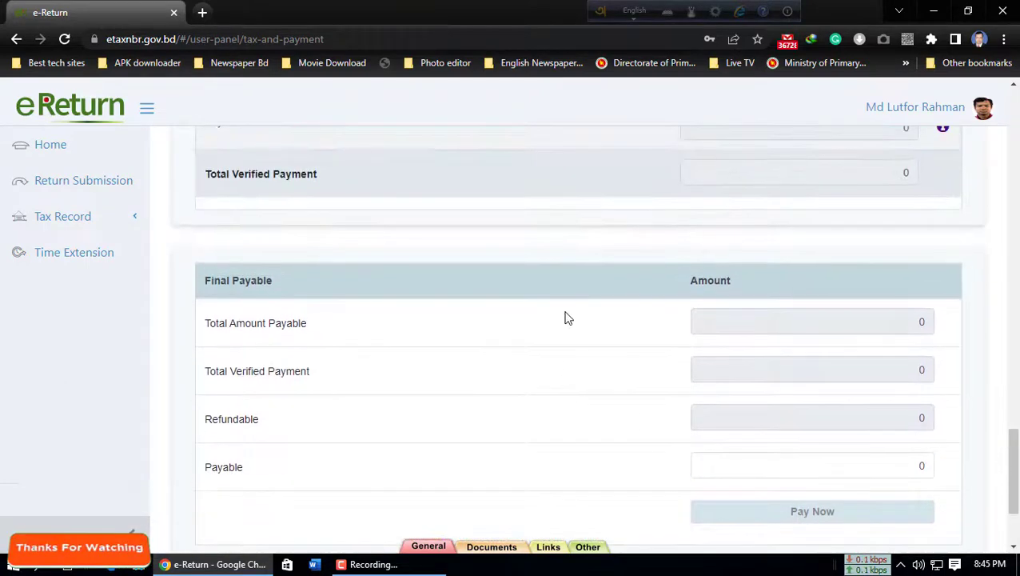
scroll(572, 319, down, 2)
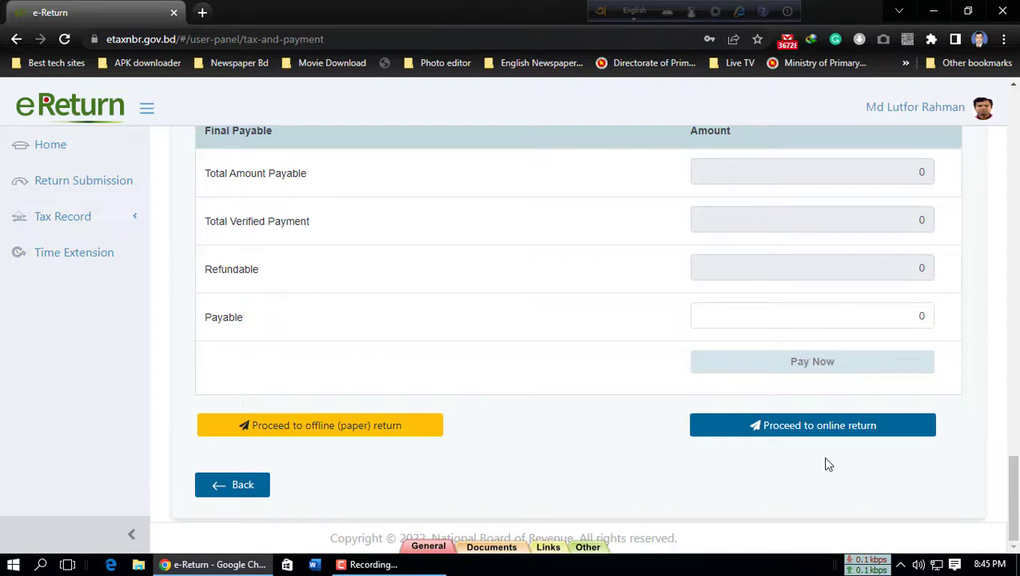
click(824, 433)
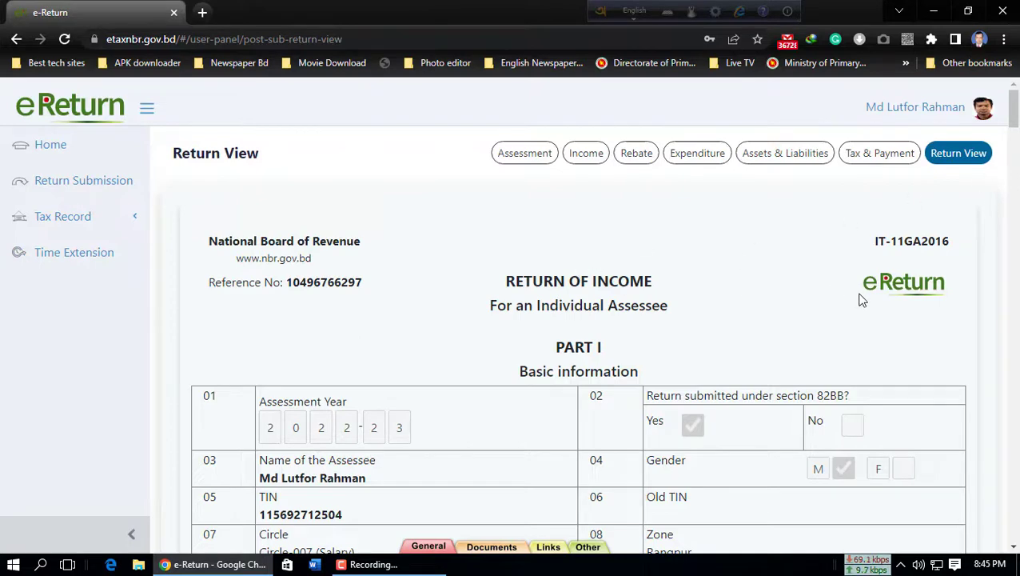
- Read through the generated return, from the basic information through Schedules 24A and 24D to the IT-10B2016 and IT-10BB2016 statements
scroll(741, 323, down, 1)
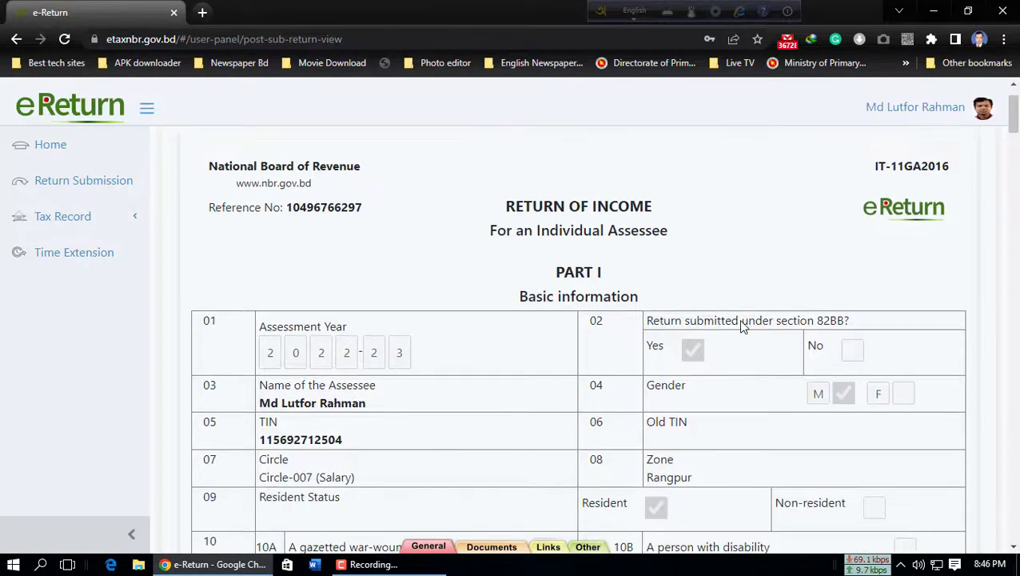
scroll(740, 323, down, 5)
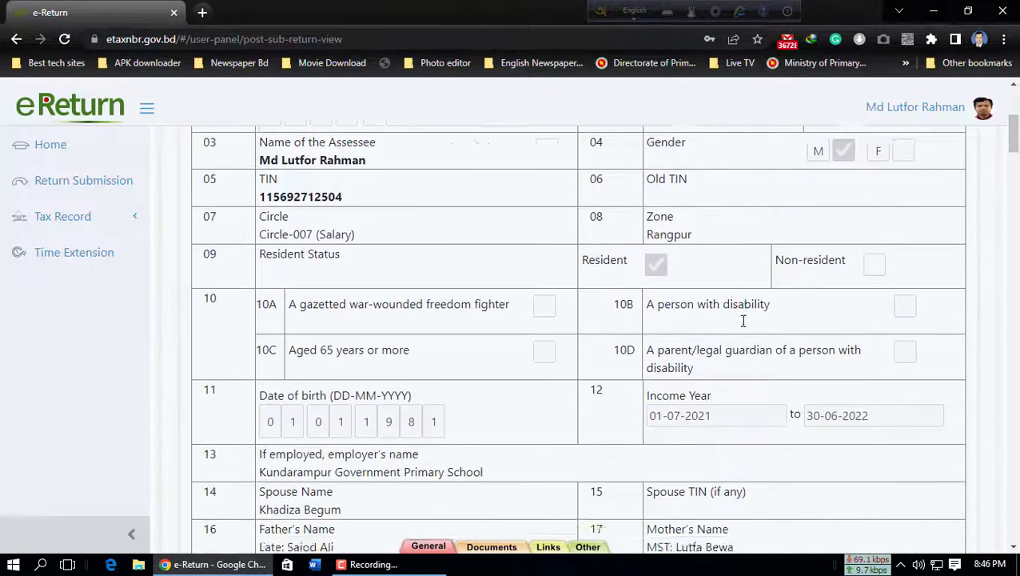
scroll(744, 322, down, 10)
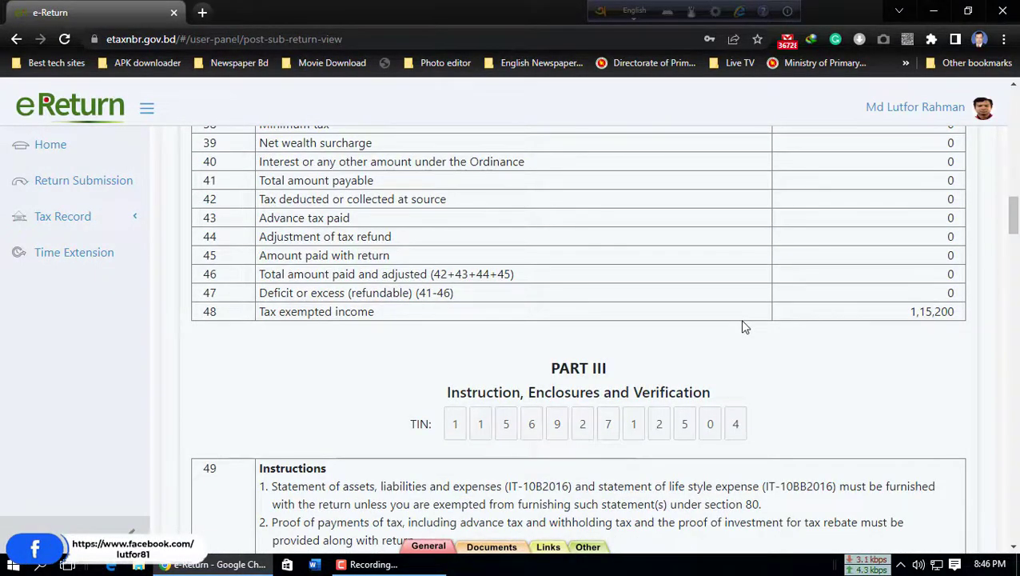
scroll(743, 326, down, 4)
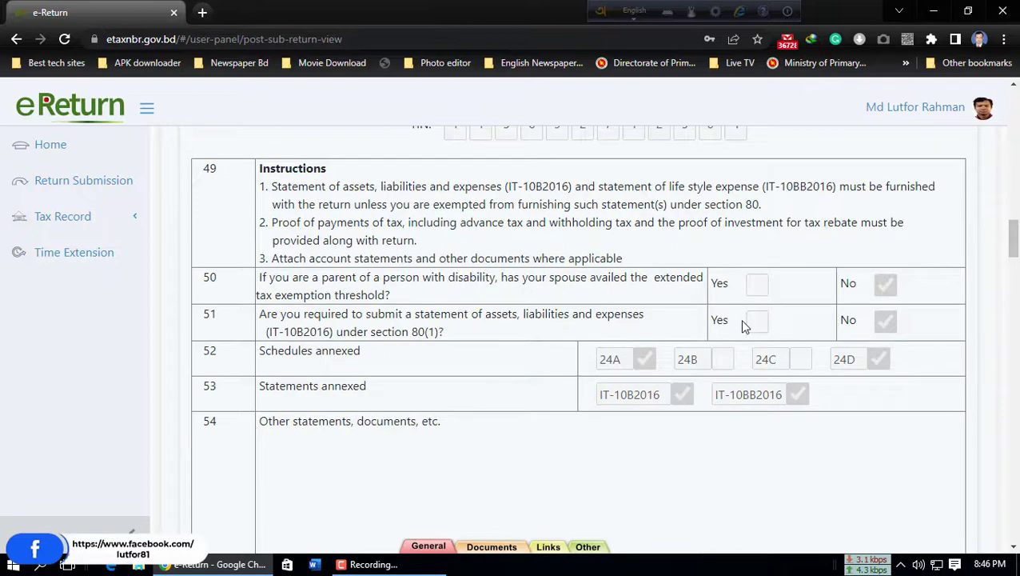
scroll(742, 325, down, 5)
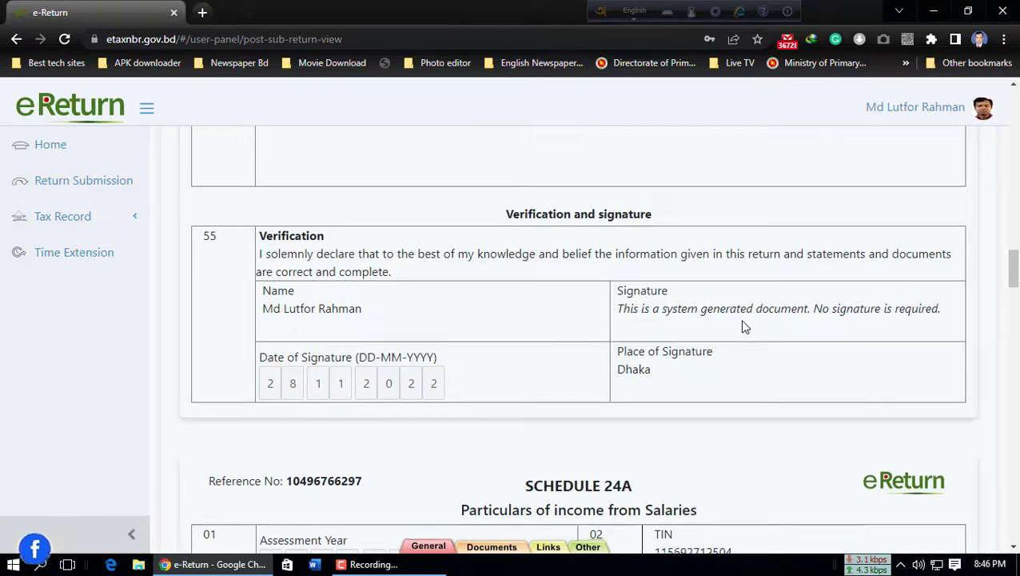
scroll(742, 326, down, 4)
scroll(743, 324, down, 4)
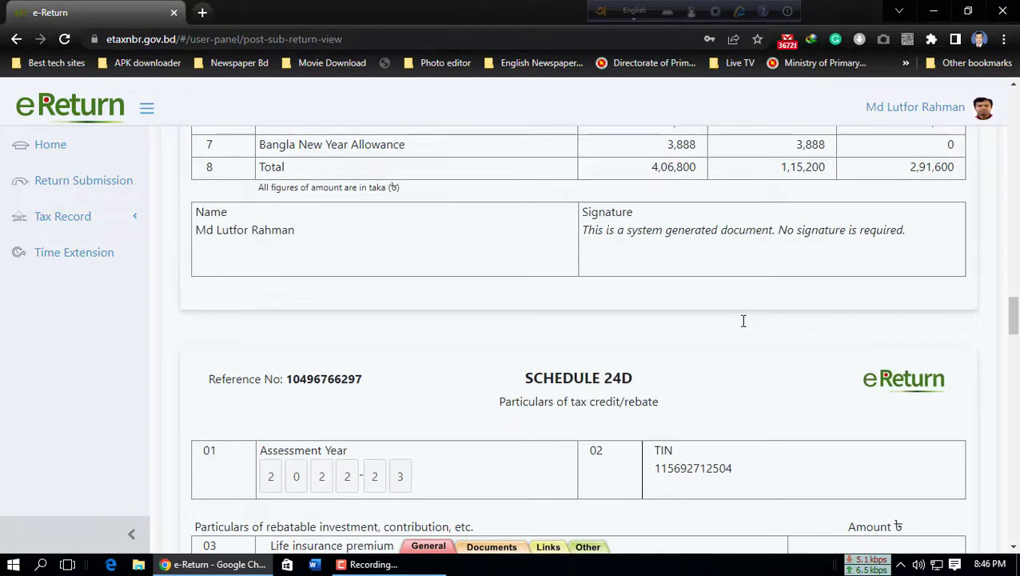
scroll(743, 320, down, 12)
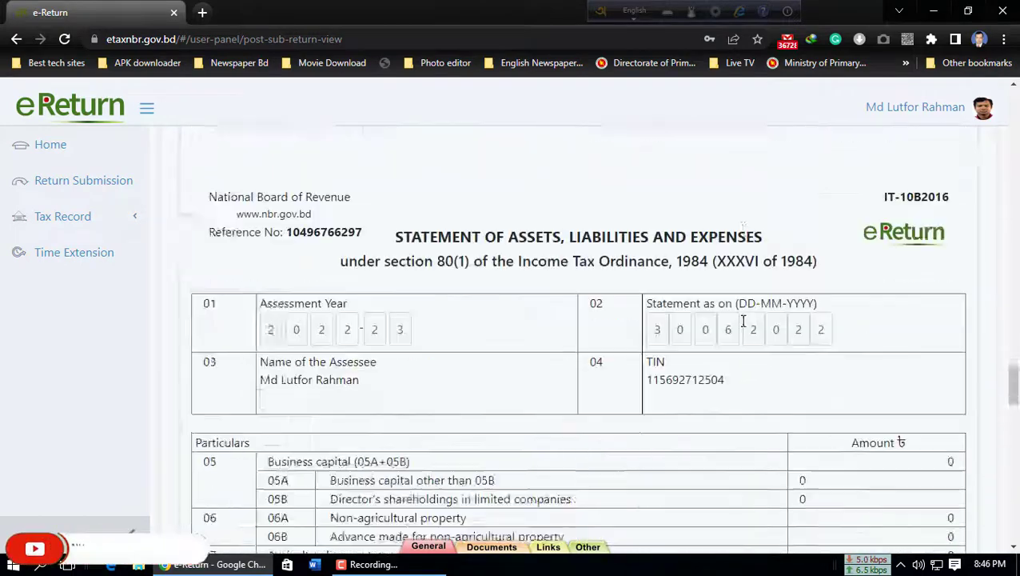
scroll(743, 320, down, 5)
scroll(743, 320, down, 8)
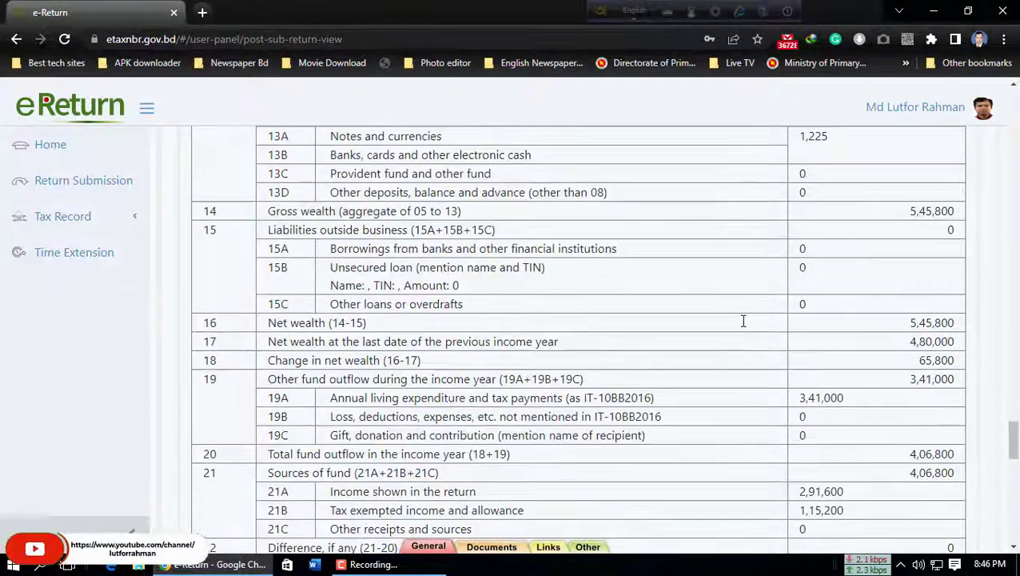
scroll(743, 326, down, 8)
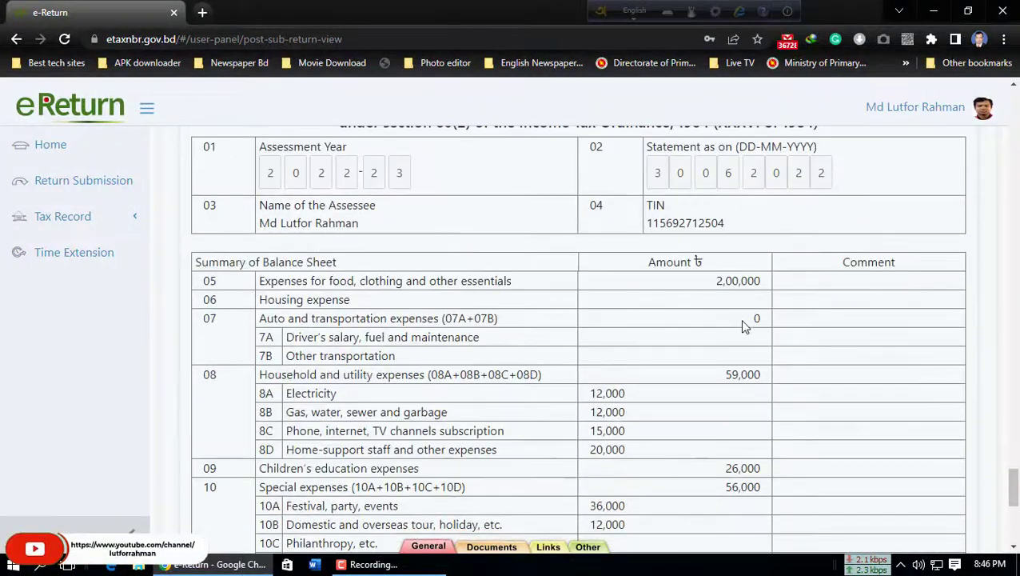
scroll(743, 326, down, 2)
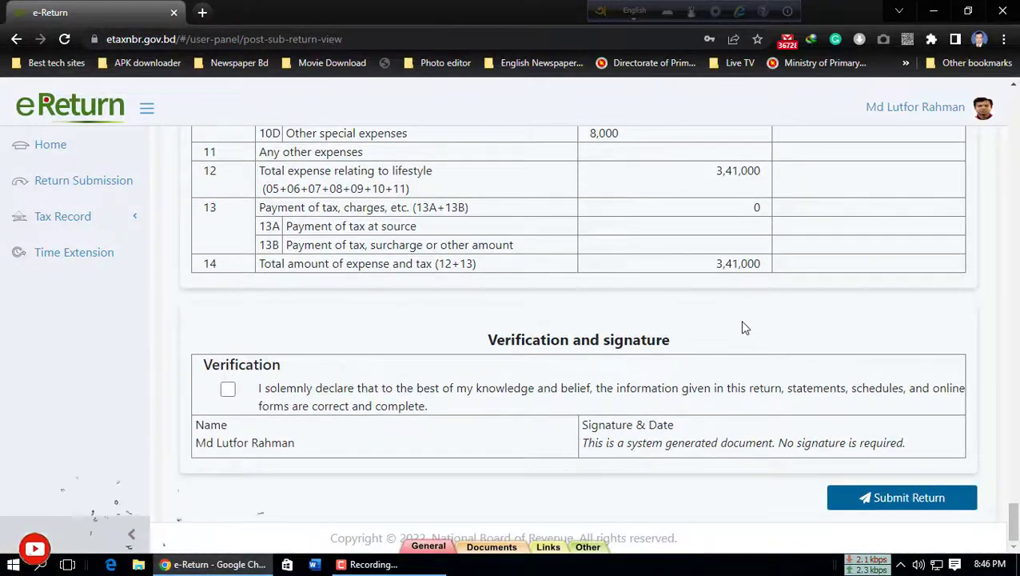
- Recheck the lifestyle expense amounts in IT-10BB2016 and the fund sources in the assets and liabilities statement, ending at the verification section
scroll(743, 328, up, 3)
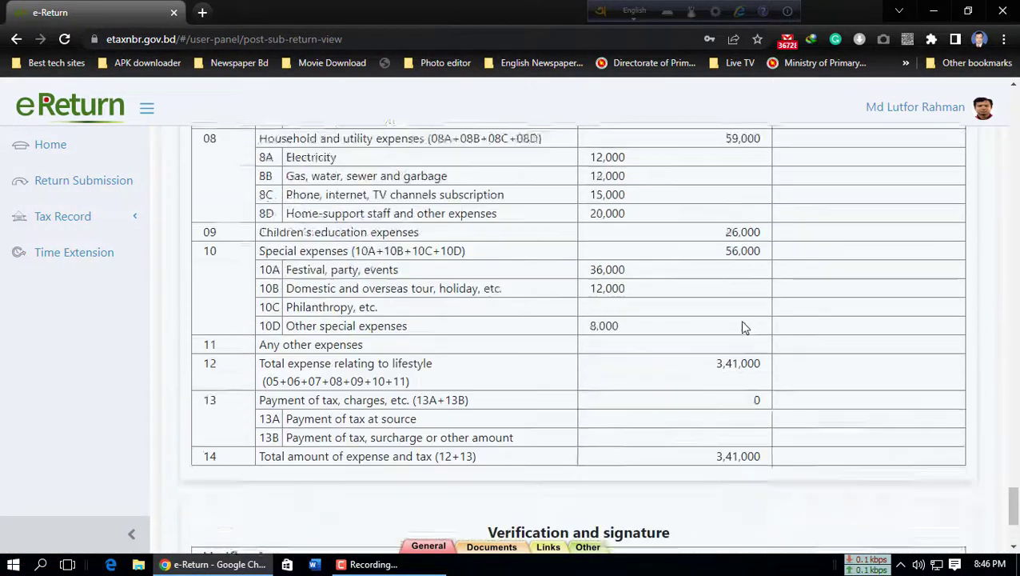
scroll(743, 328, down, 3)
scroll(743, 328, up, 3)
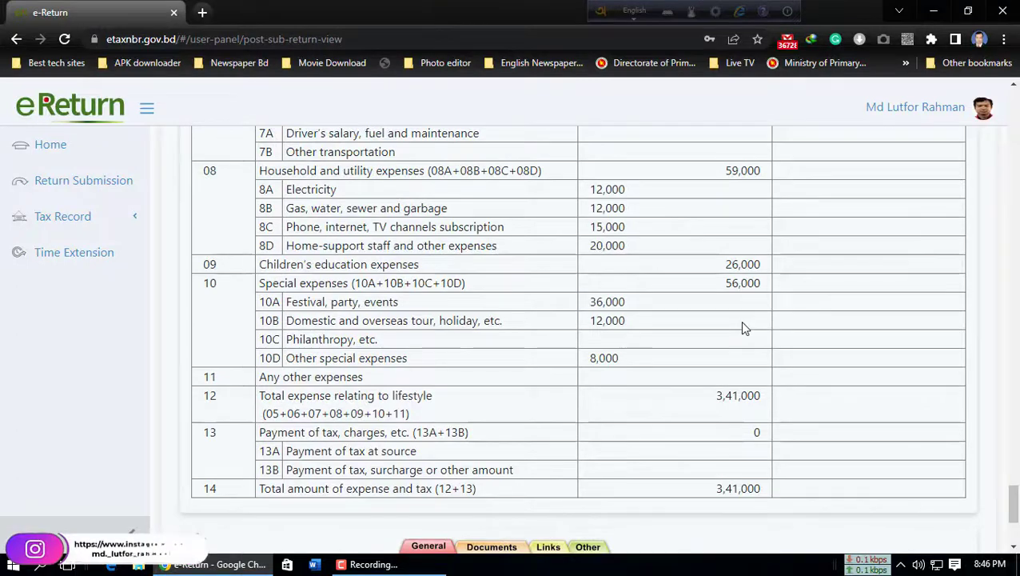
scroll(743, 328, up, 3)
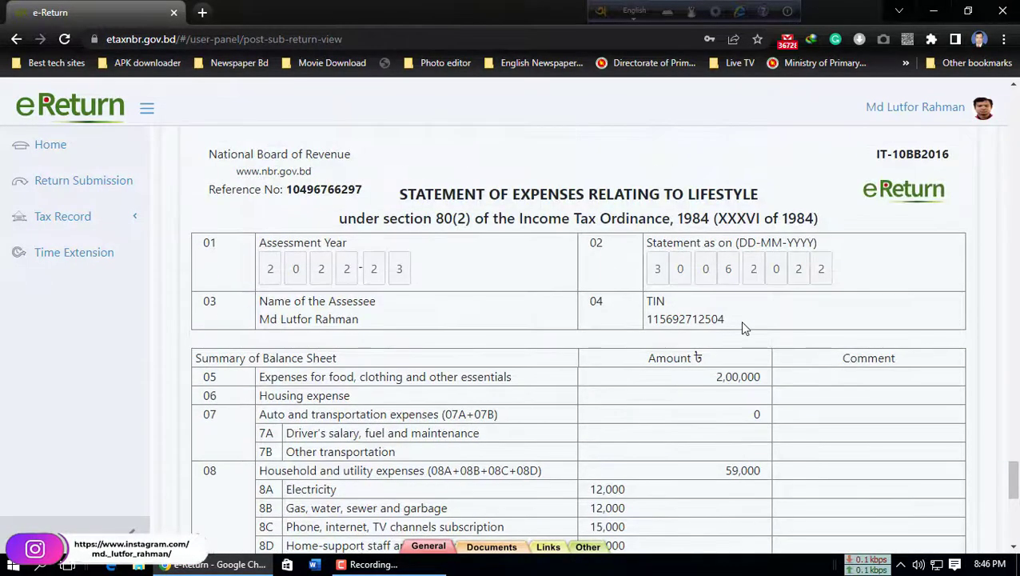
scroll(743, 328, up, 3)
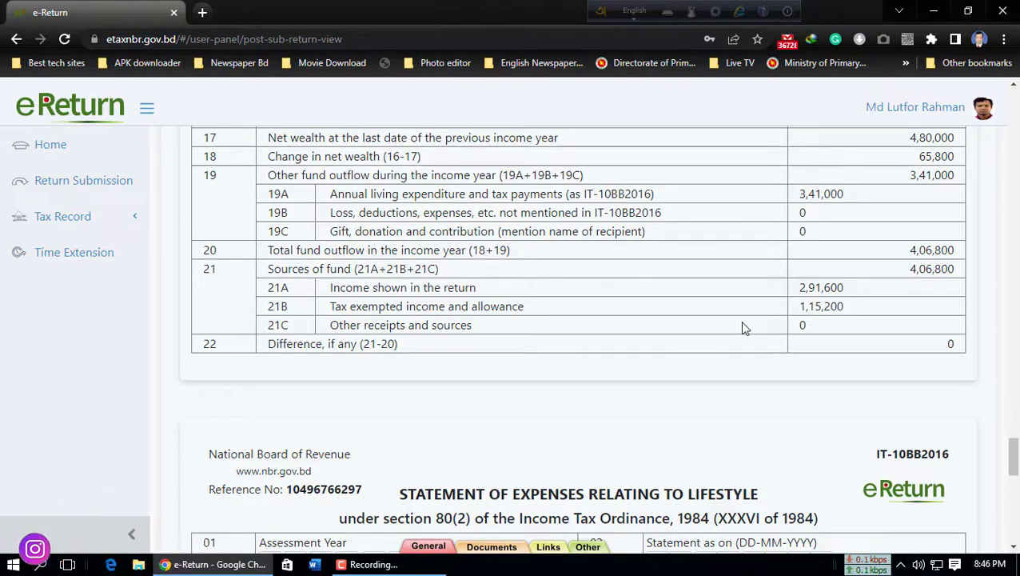
scroll(743, 327, down, 1)
scroll(742, 327, down, 8)
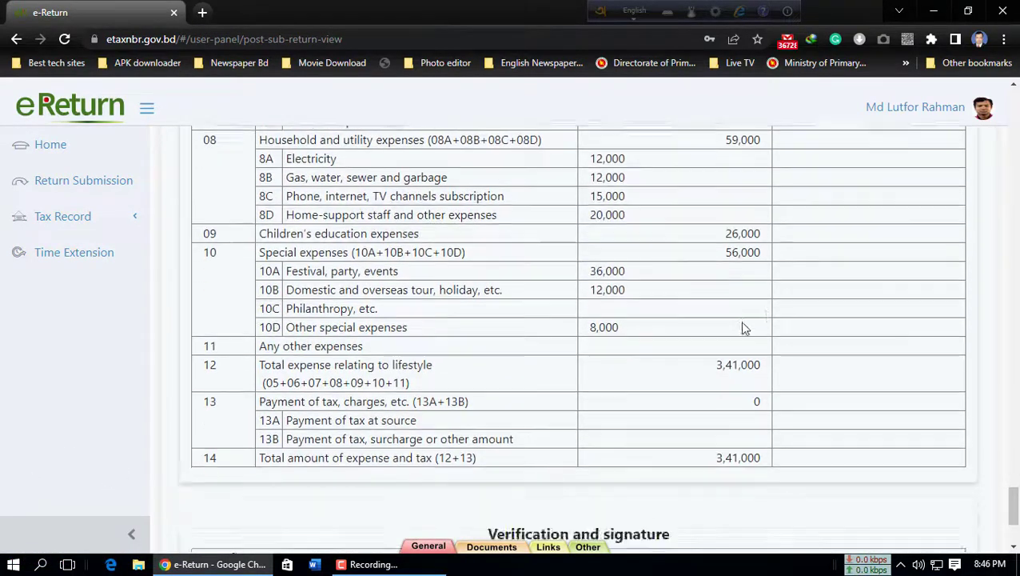
scroll(742, 328, up, 4)
scroll(742, 328, down, 5)
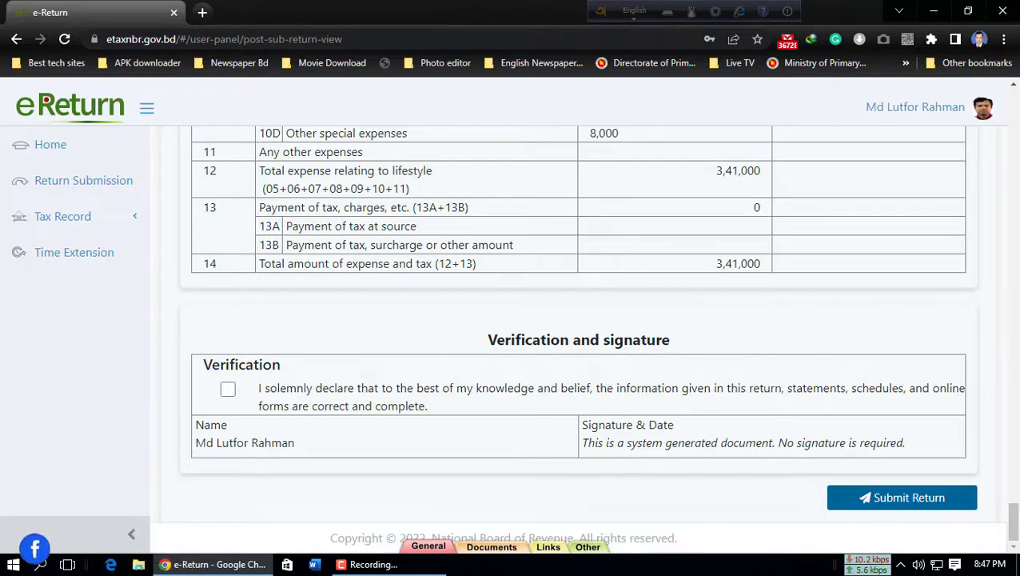
- Accept the verification declaration that the return information is correct and complete, submit the return, and confirm the submission
click(228, 391)
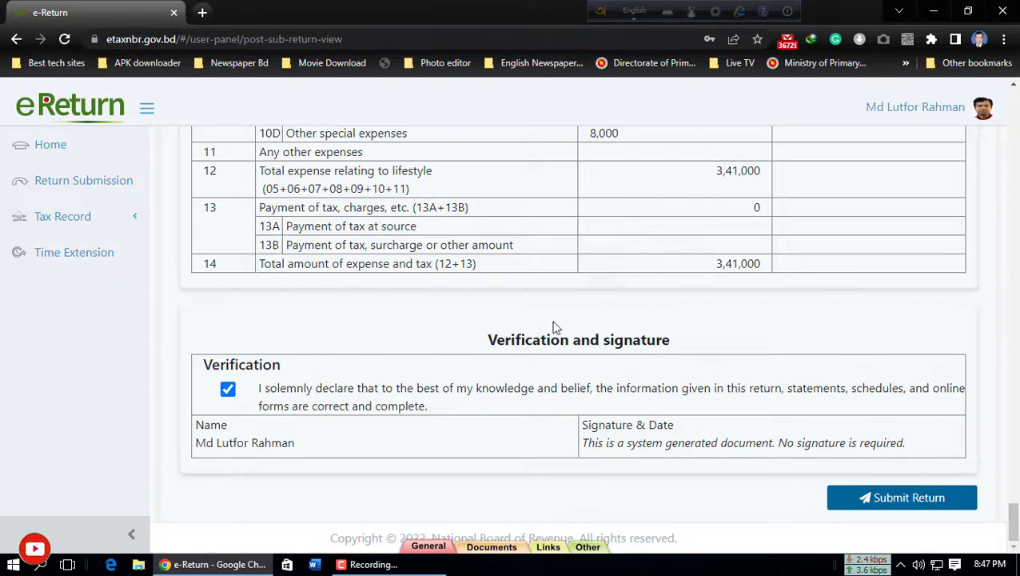
click(902, 499)
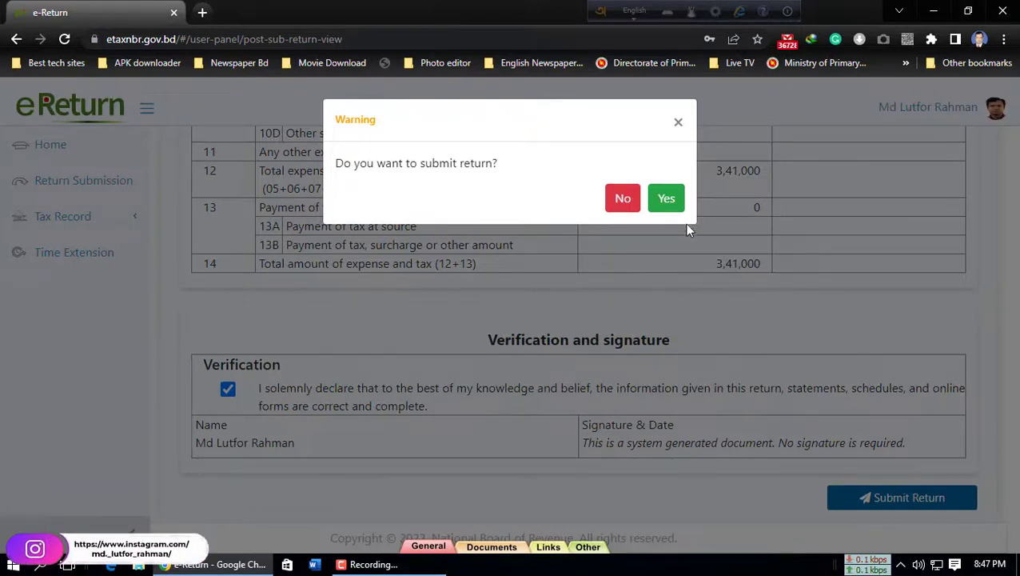
click(666, 199)
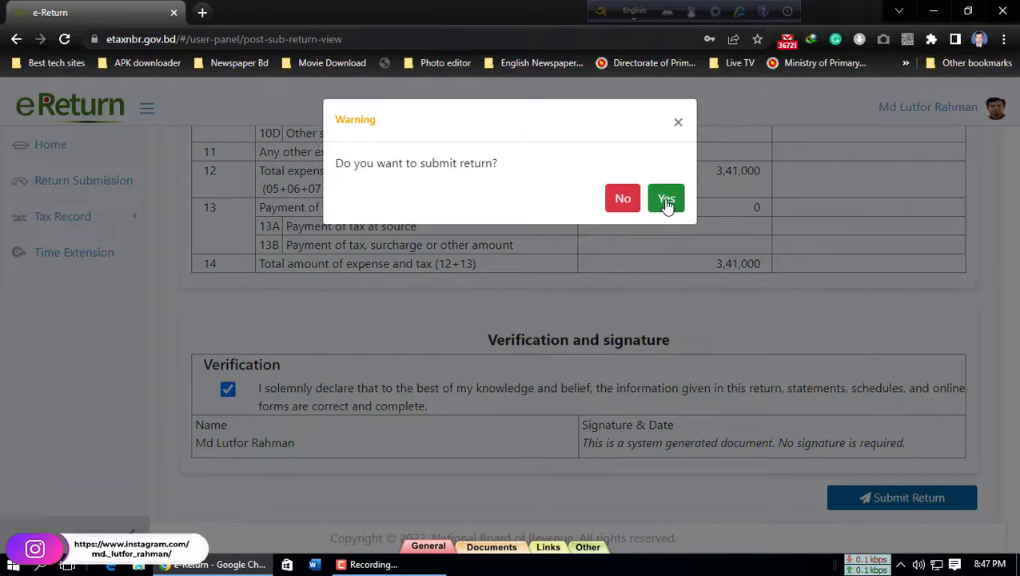
click(667, 202)
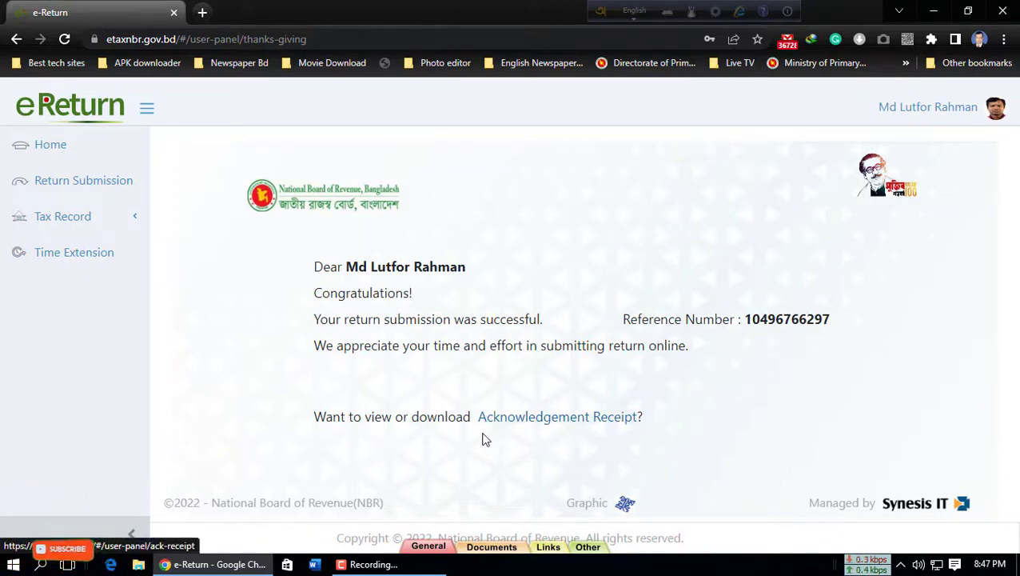
- Open the Acknowledgement Receipt, look it over, and save it as a PDF named "Return submission slip 2022" on the Desktop
click(551, 424)
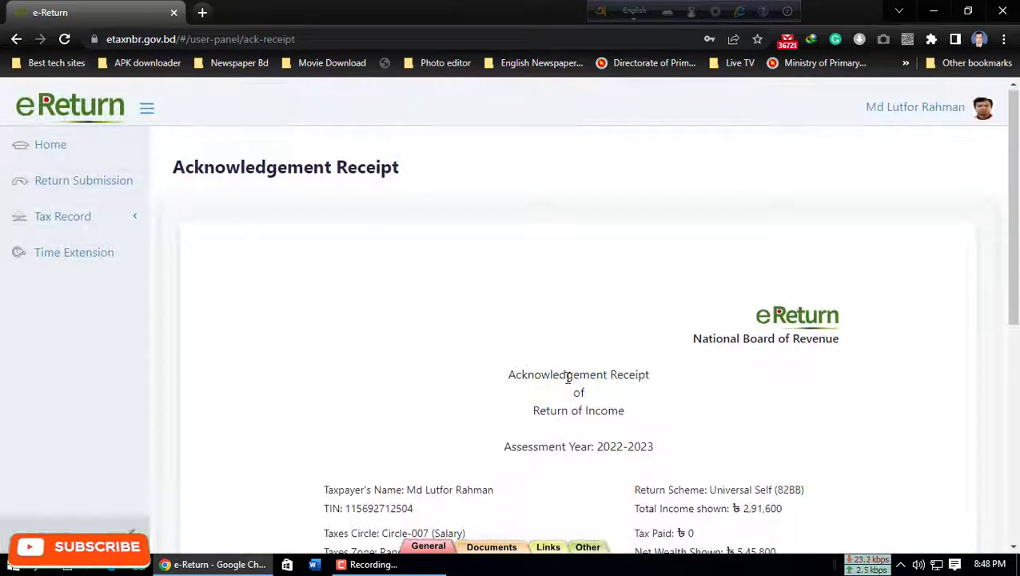
scroll(568, 377, down, 5)
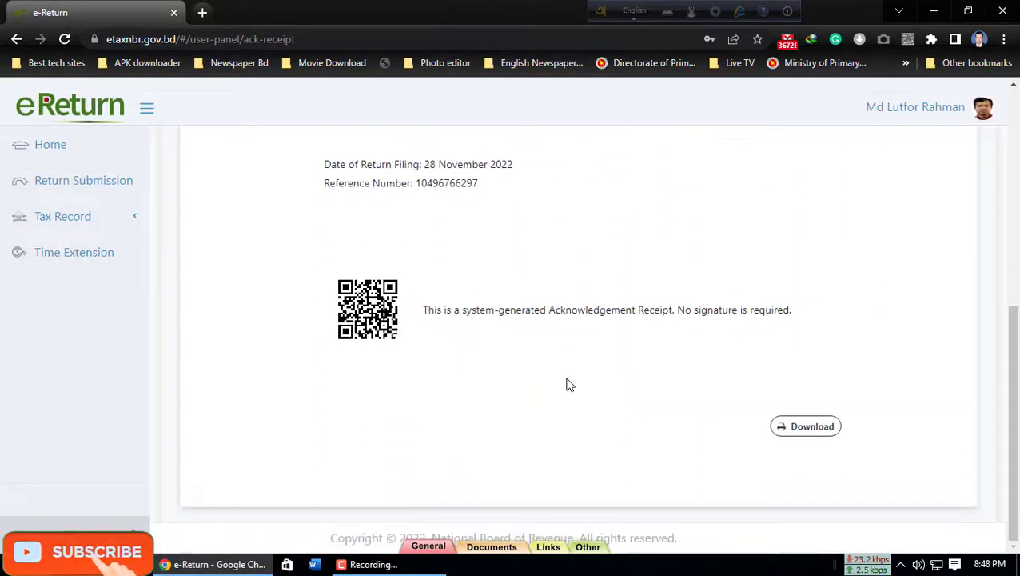
scroll(568, 385, up, 4)
scroll(566, 384, down, 4)
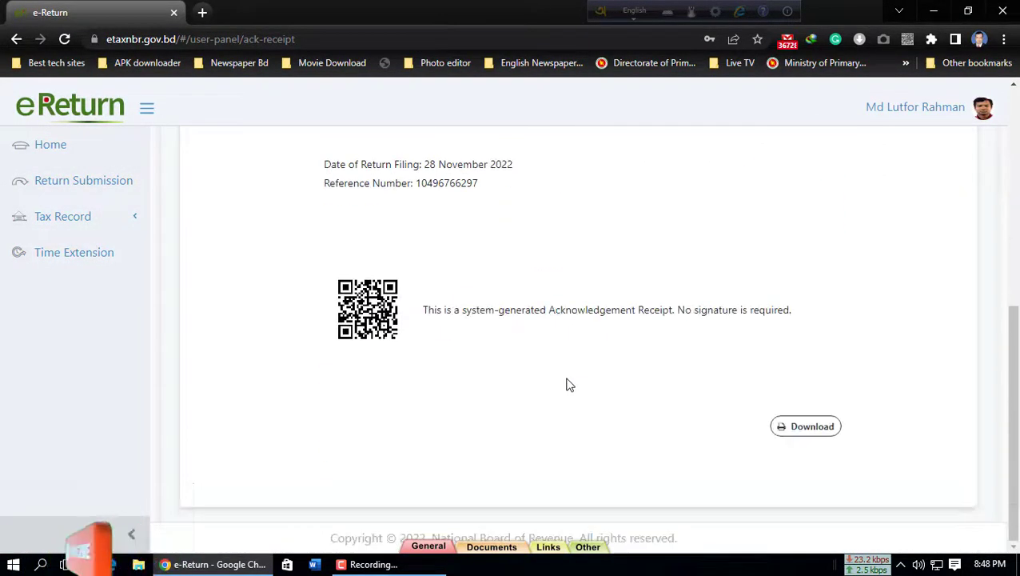
click(807, 426)
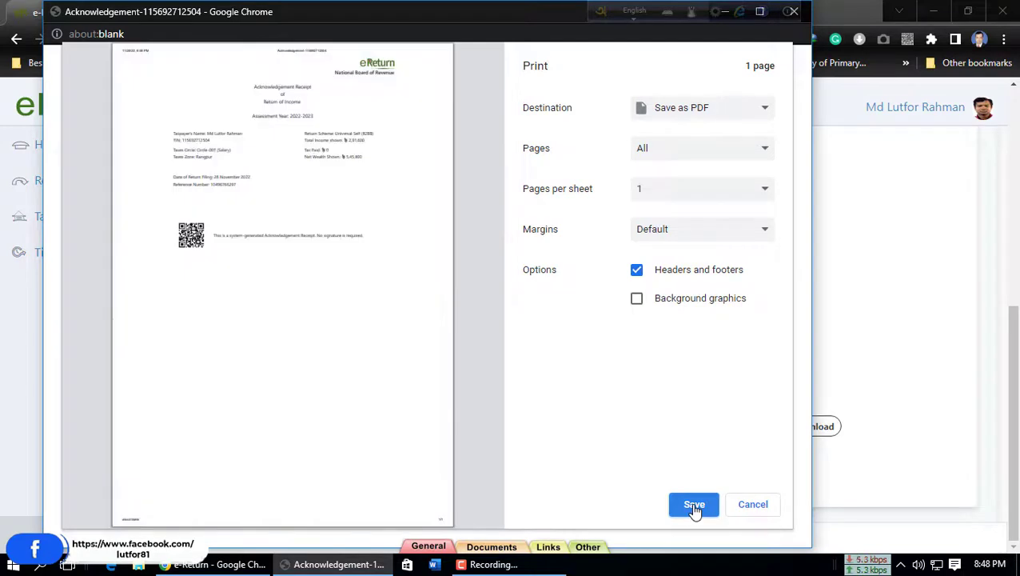
click(694, 505)
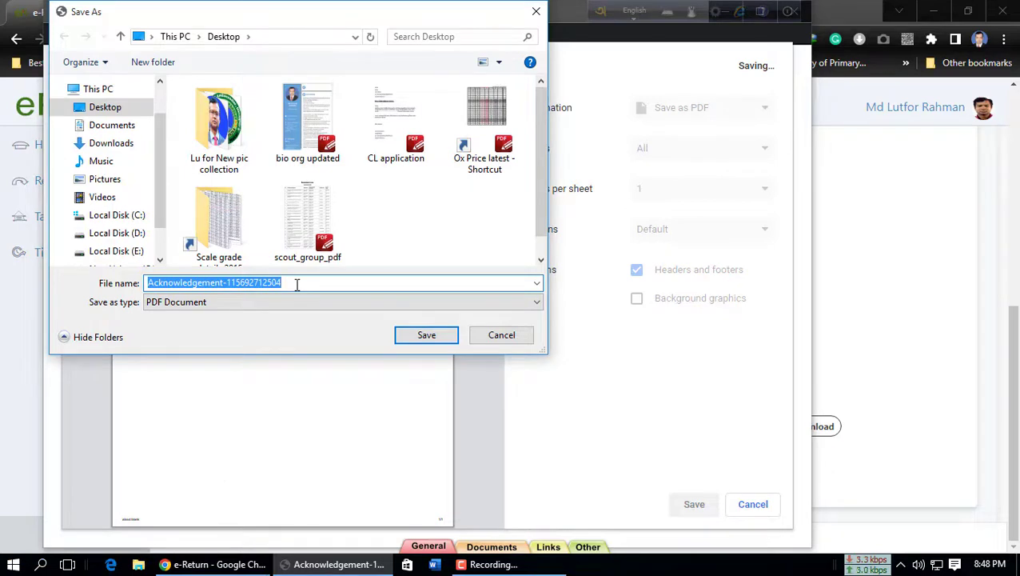
text(E)
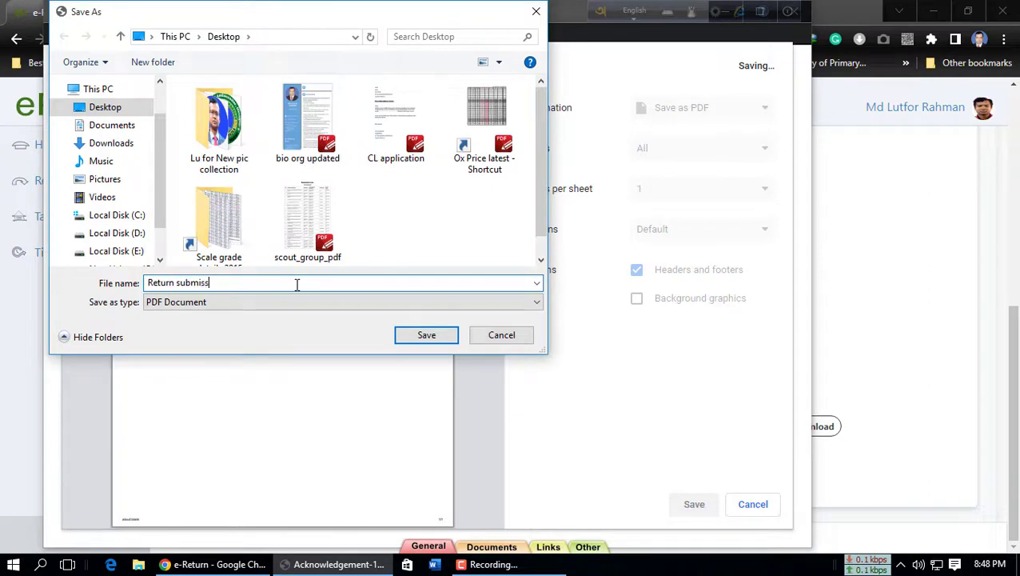
text(ion slip 2022)
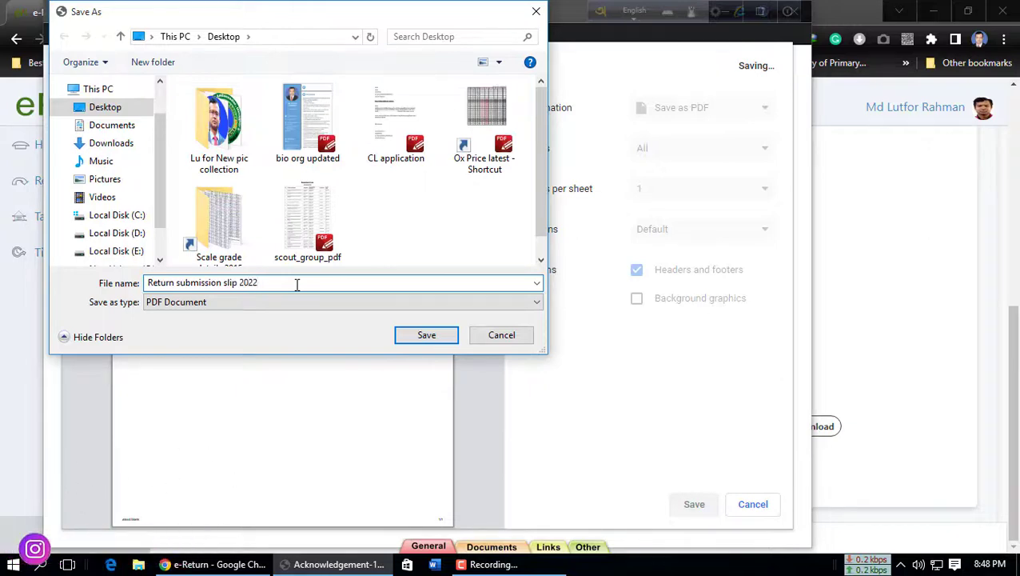
click(424, 334)
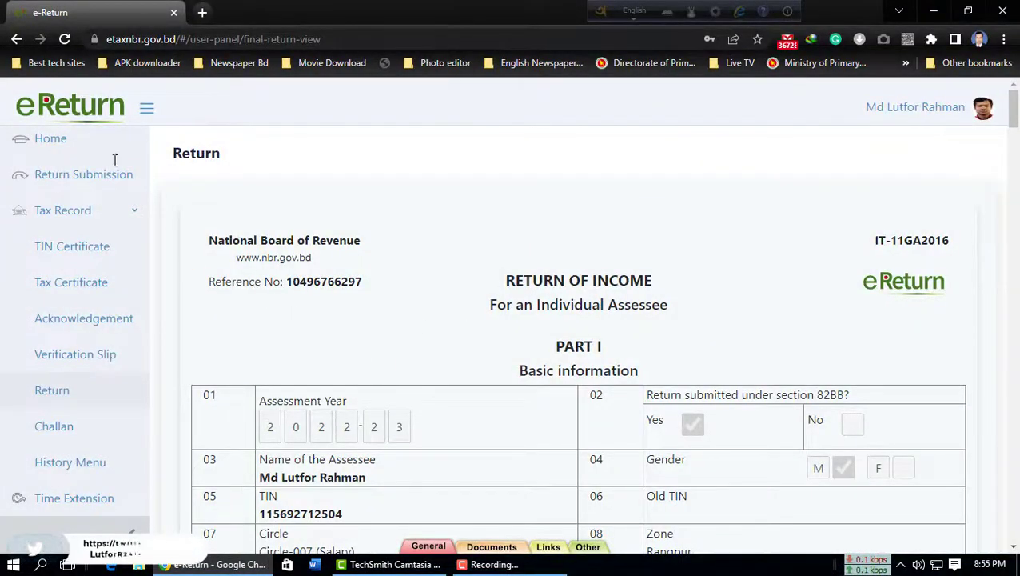
- Go through the submitted return to its final verification section and print it with Save as PDF as the destination
click(68, 221)
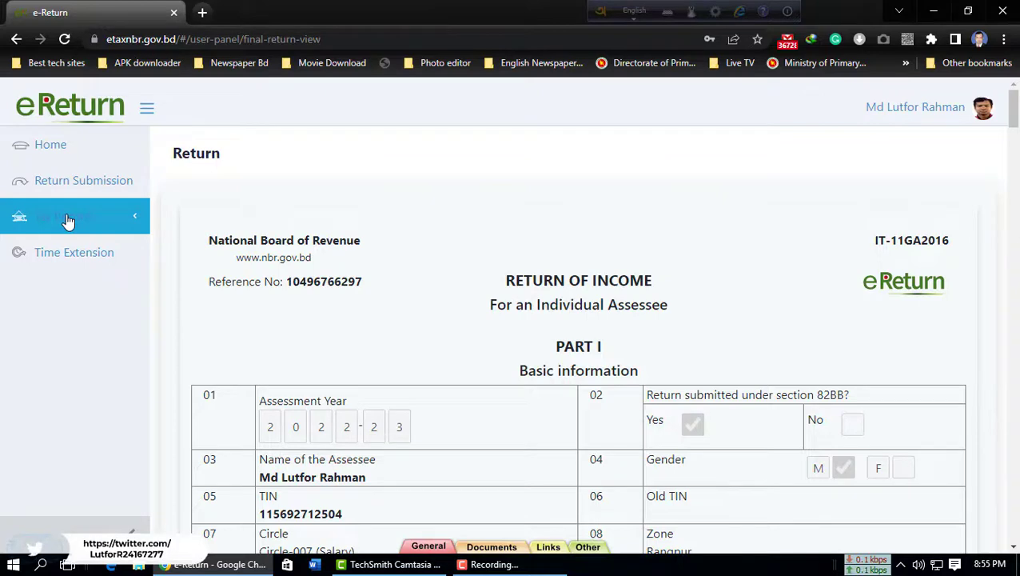
click(67, 220)
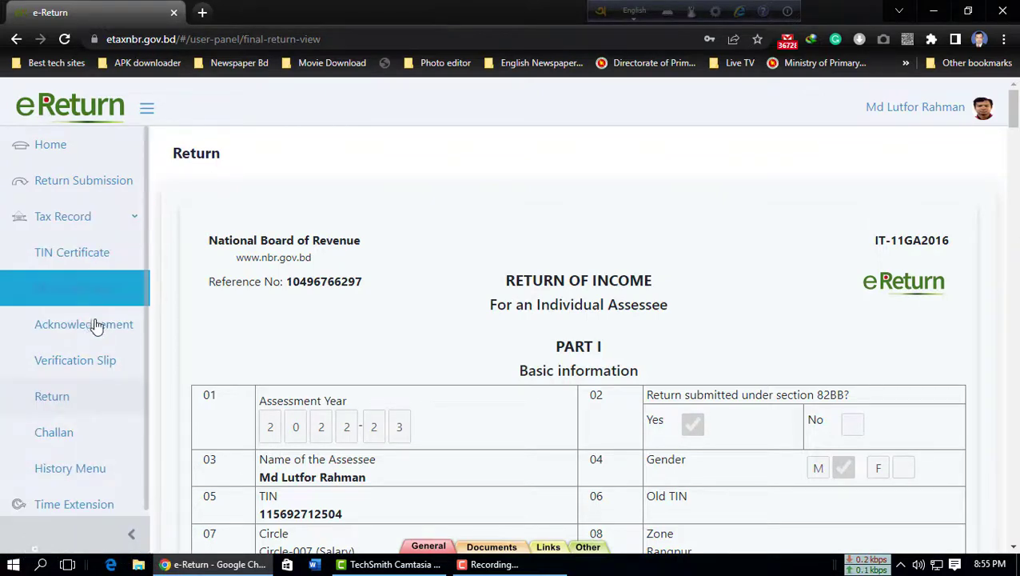
scroll(100, 356, down, 2)
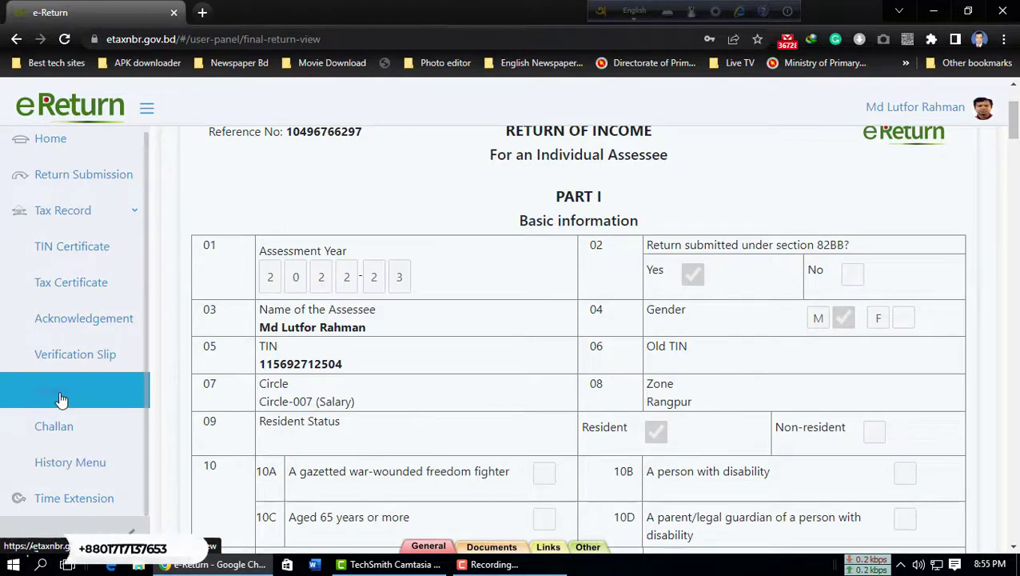
scroll(850, 292, down, 12)
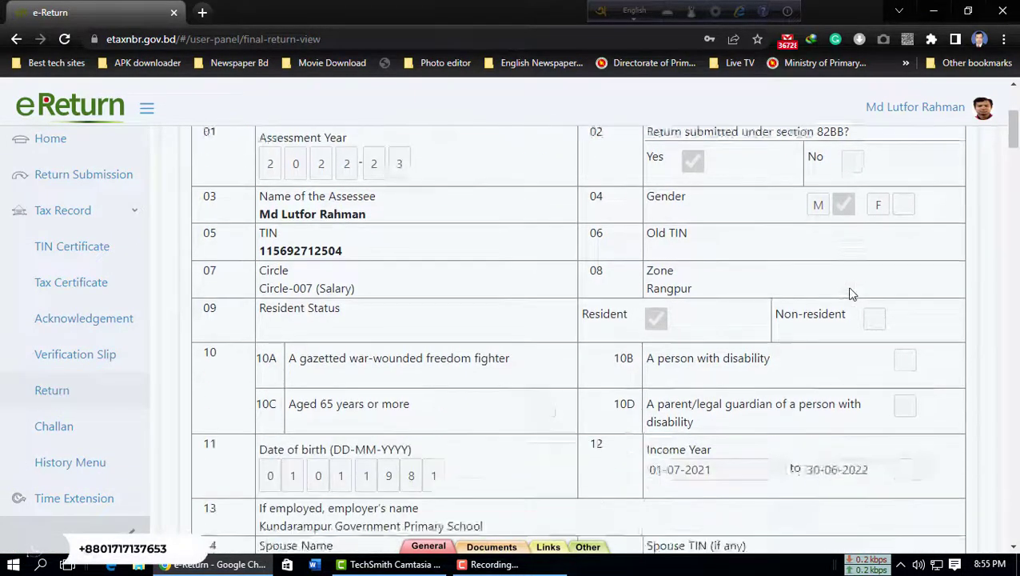
scroll(853, 298, down, 15)
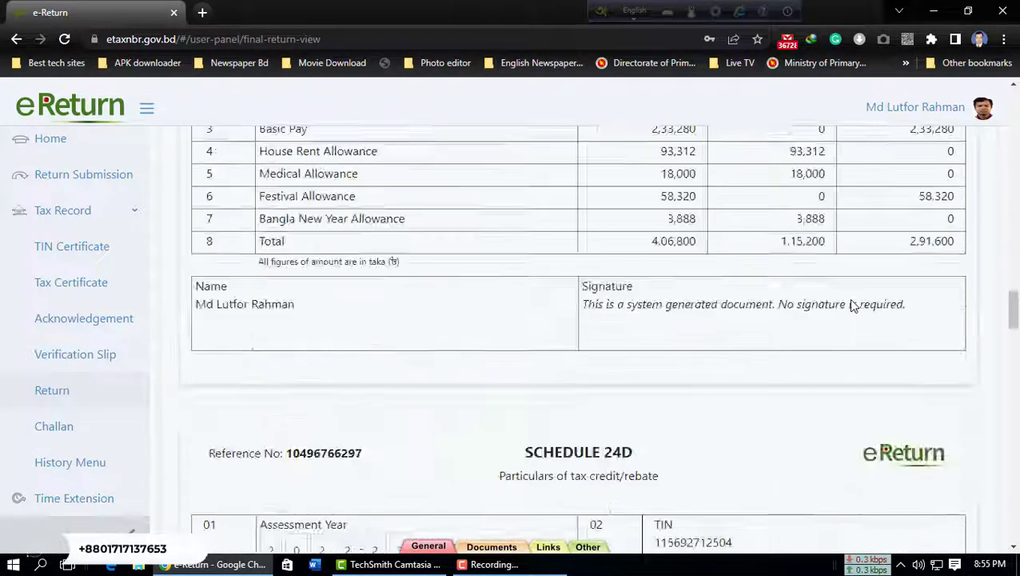
scroll(851, 308, down, 15)
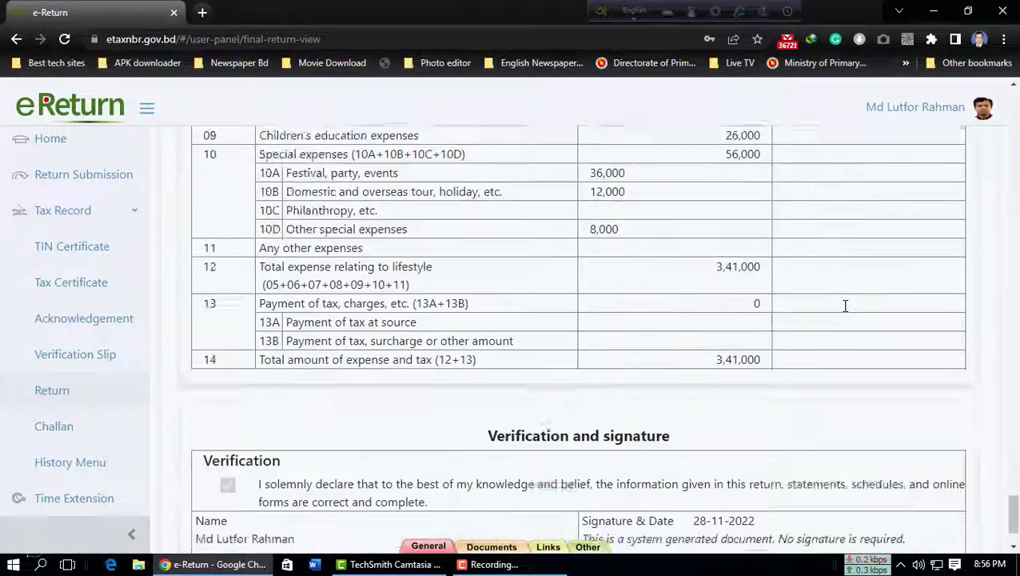
click(948, 505)
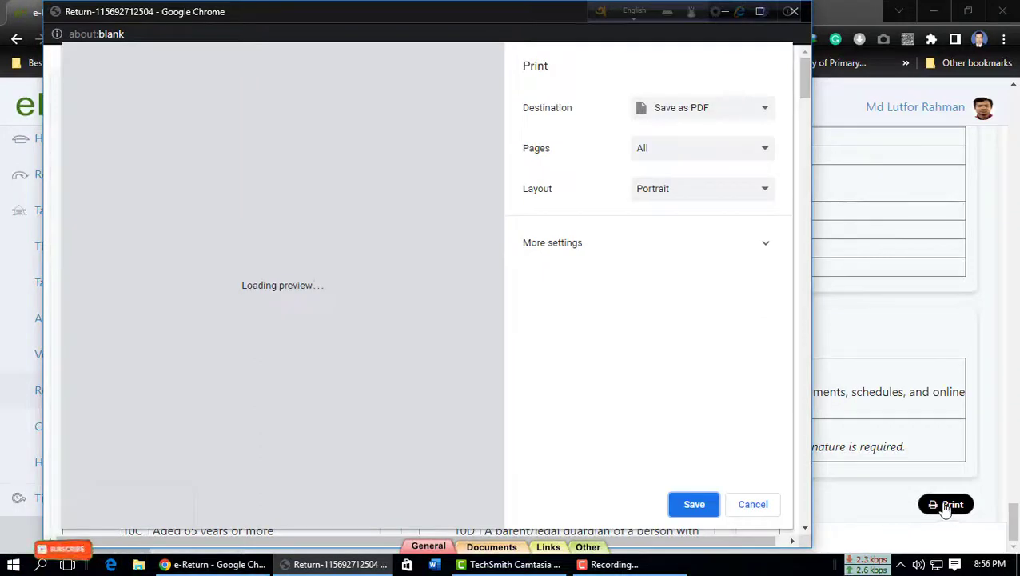
click(694, 506)
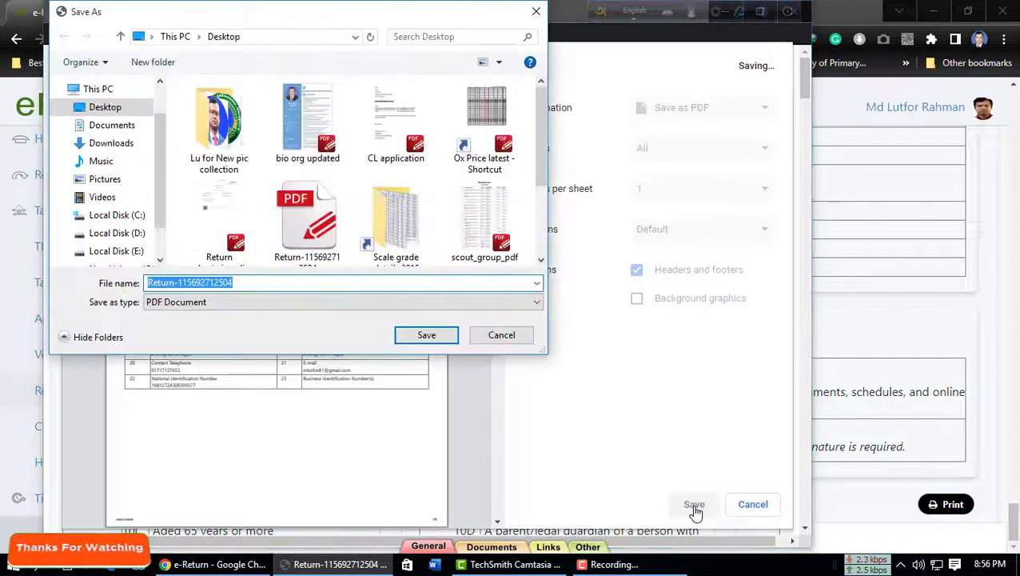
- Decline replacing the existing file and save the return PDF on the Desktop with "b" added to the default file name
click(426, 335)
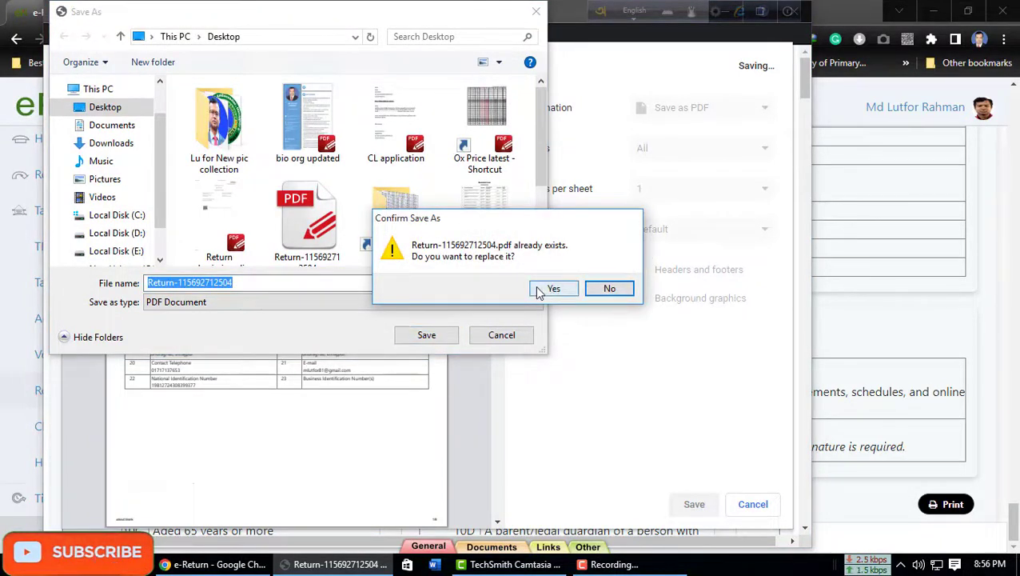
click(610, 290)
click(271, 285)
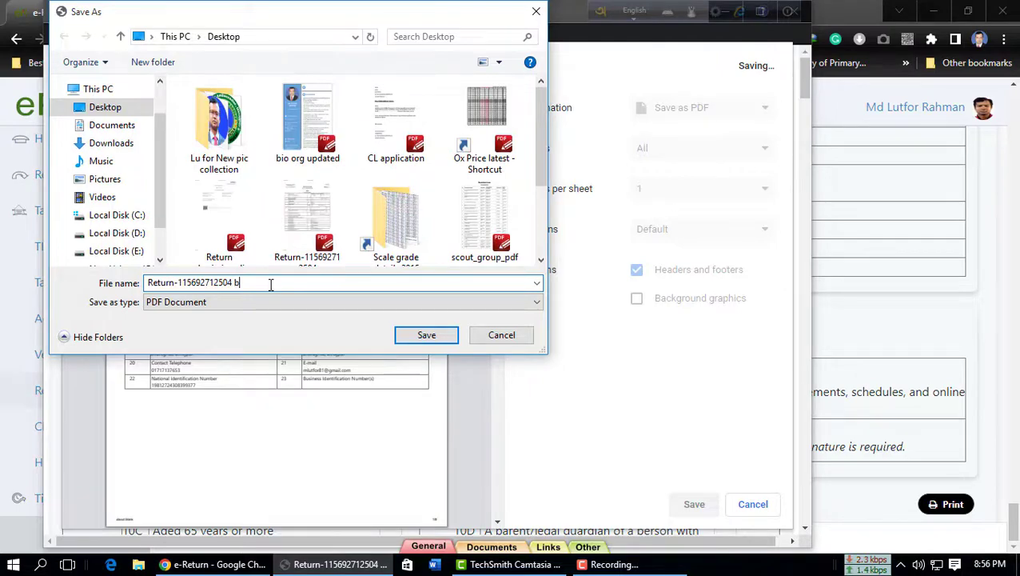
click(421, 336)
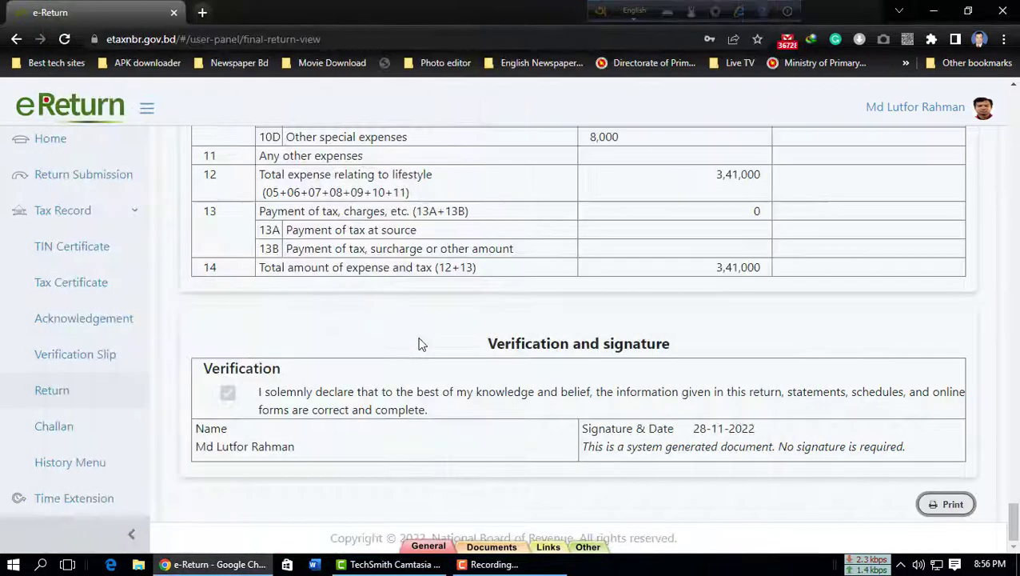
- Look back through the submitted return from the lifestyle expenses statement to the annexed schedules and the item 55 verification
scroll(616, 305, up, 10)
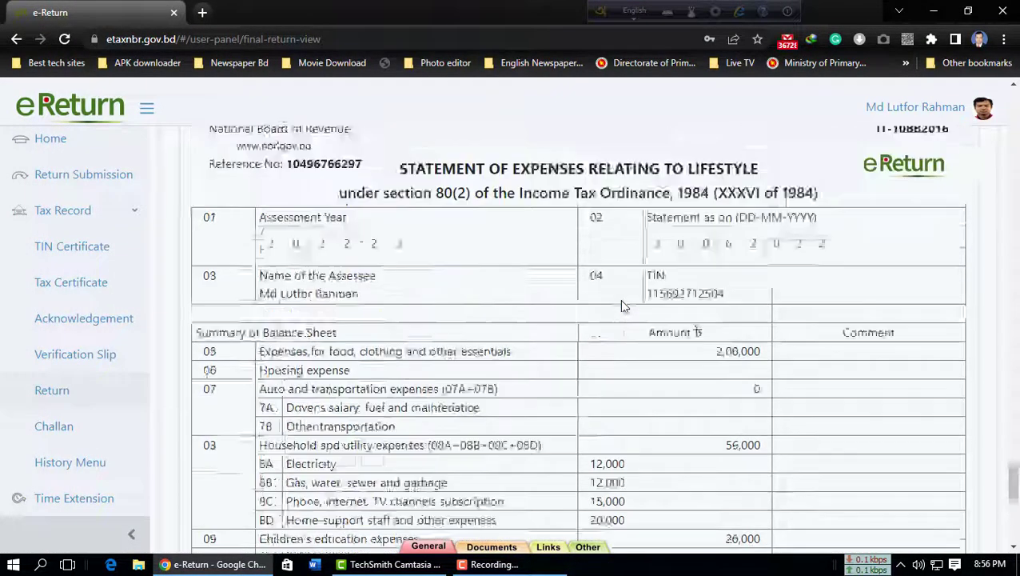
scroll(622, 304, up, 15)
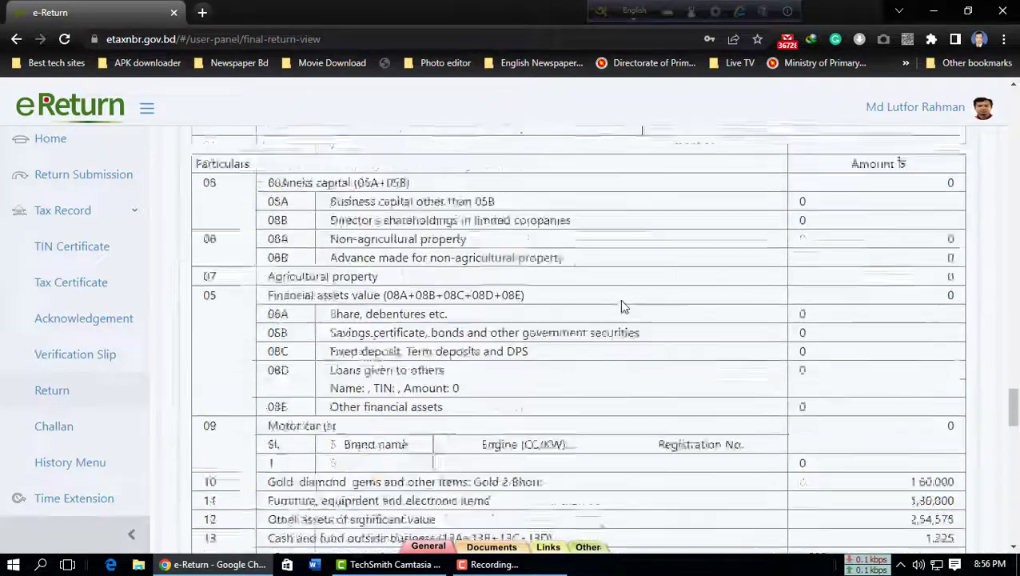
scroll(622, 304, up, 15)
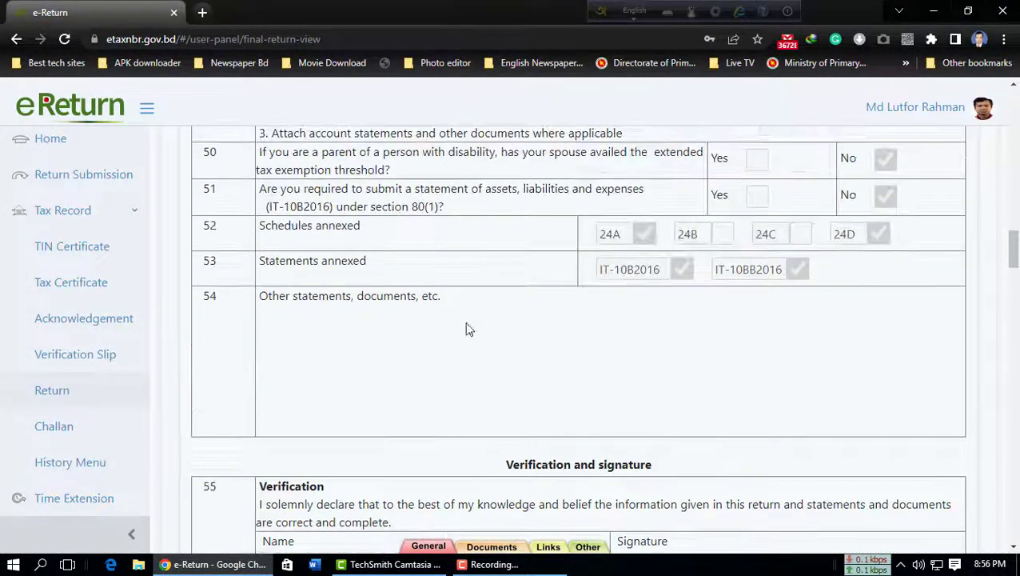
scroll(579, 384, down, 3)
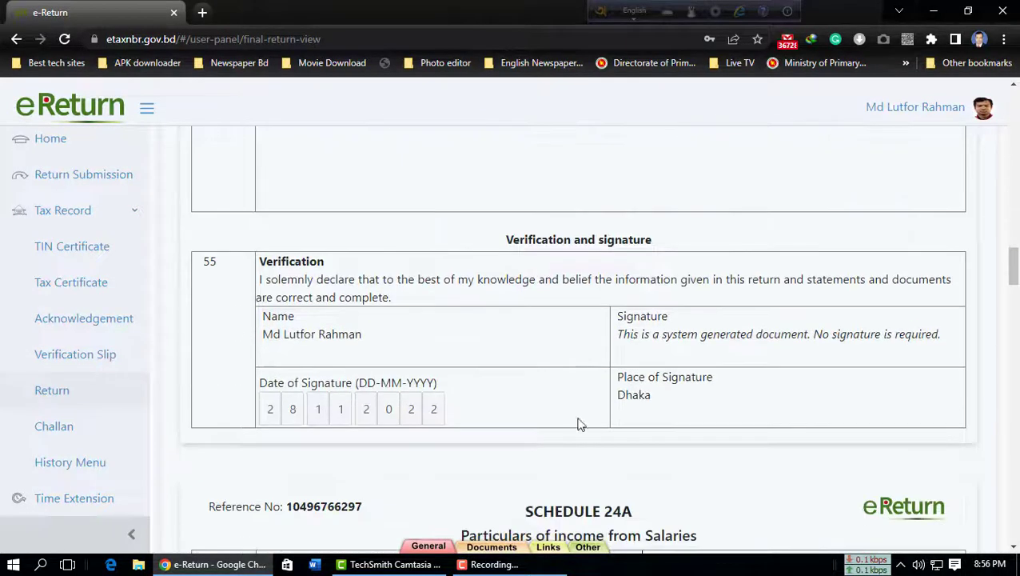
click(495, 566)
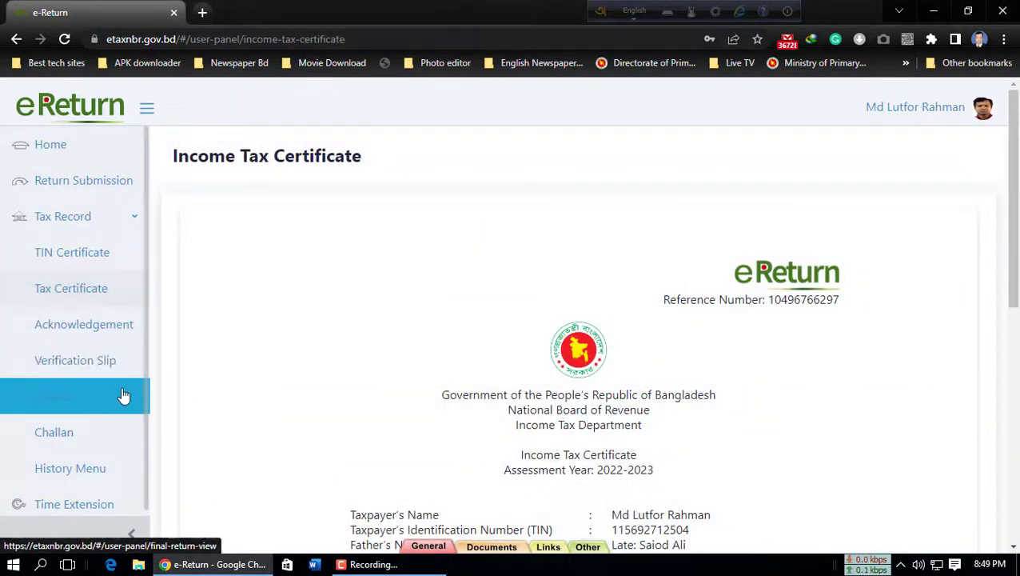
scroll(124, 395, down, 1)
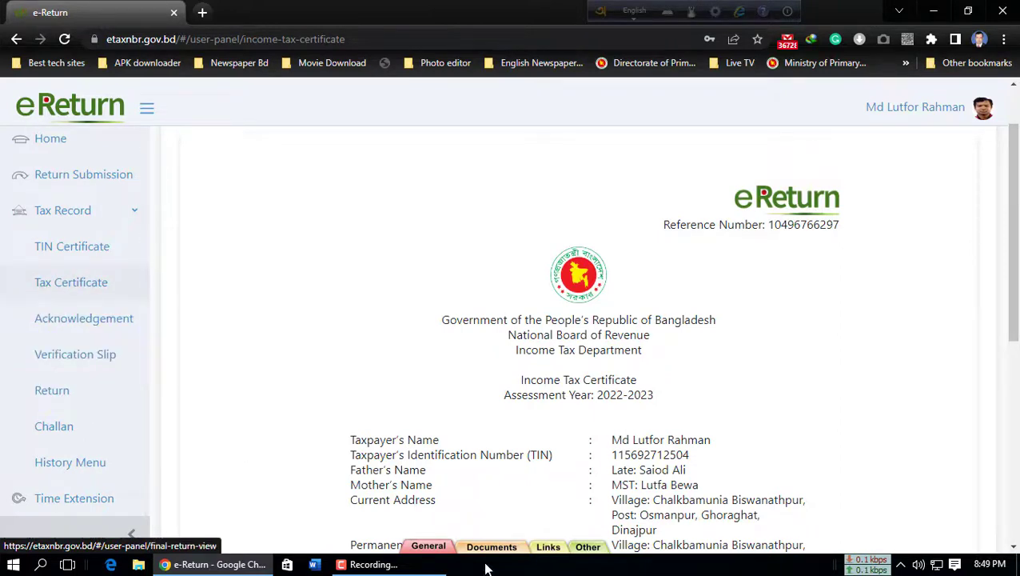
click(373, 566)
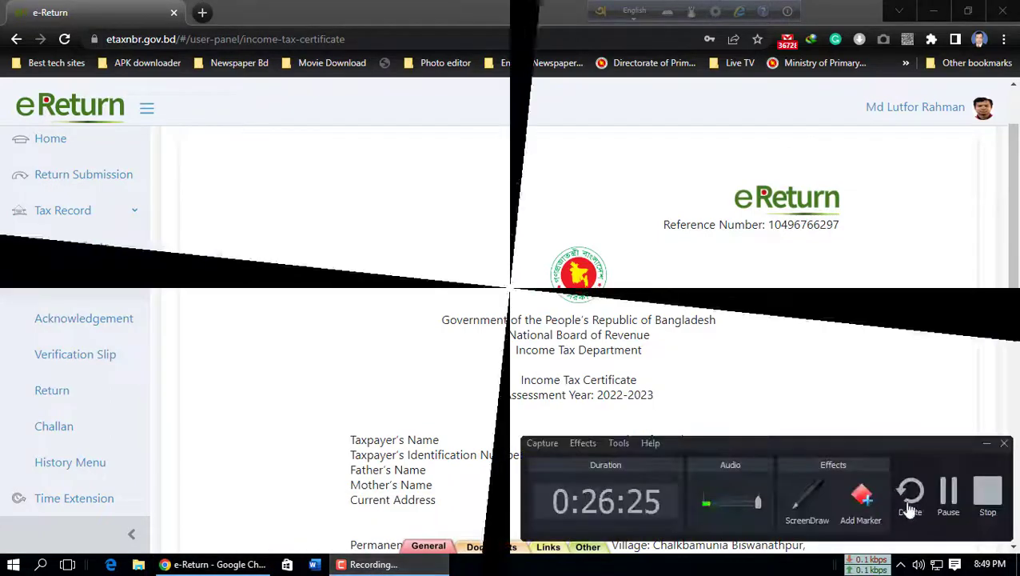